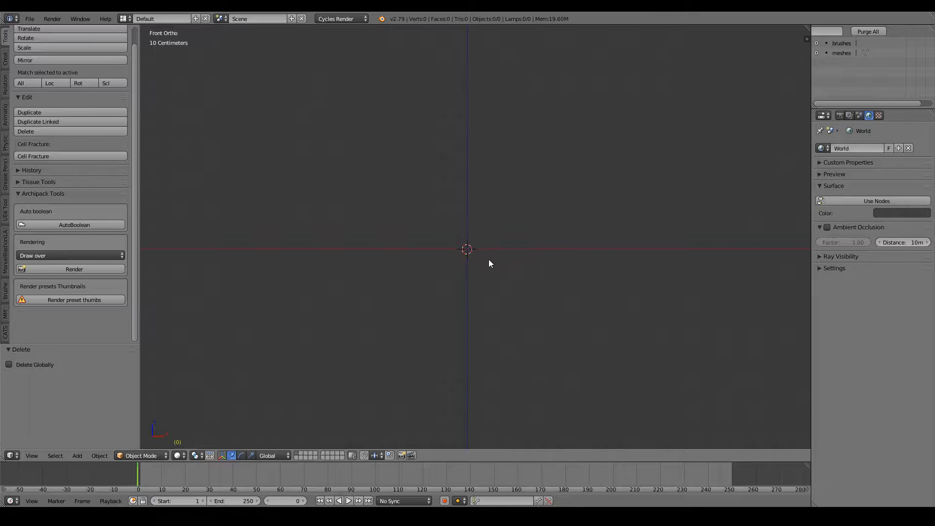
Add a plane mesh at the scene origin.
click(79, 455)
mouse_move(97, 442)
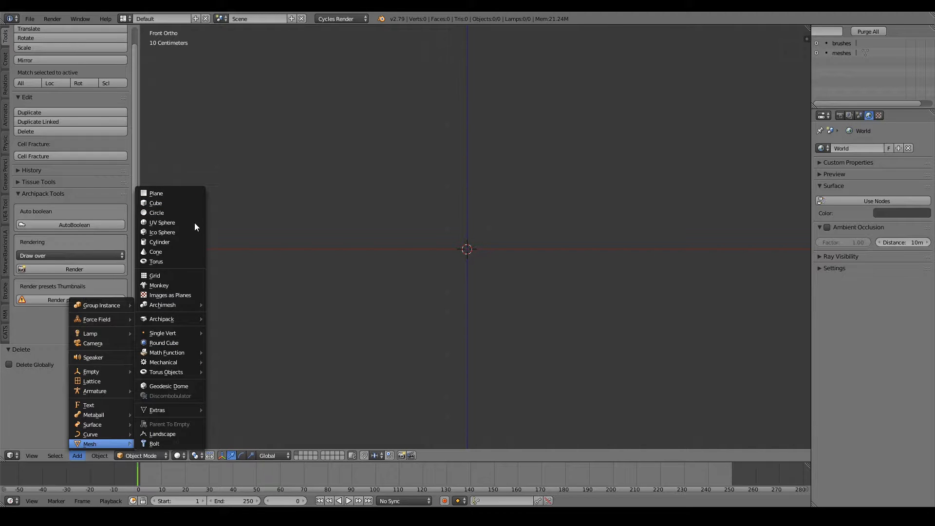
click(167, 194)
Stand the plane upright by rotating its mesh -90° in the right view, and offset it -10 cm along Y.
key(KP_3)
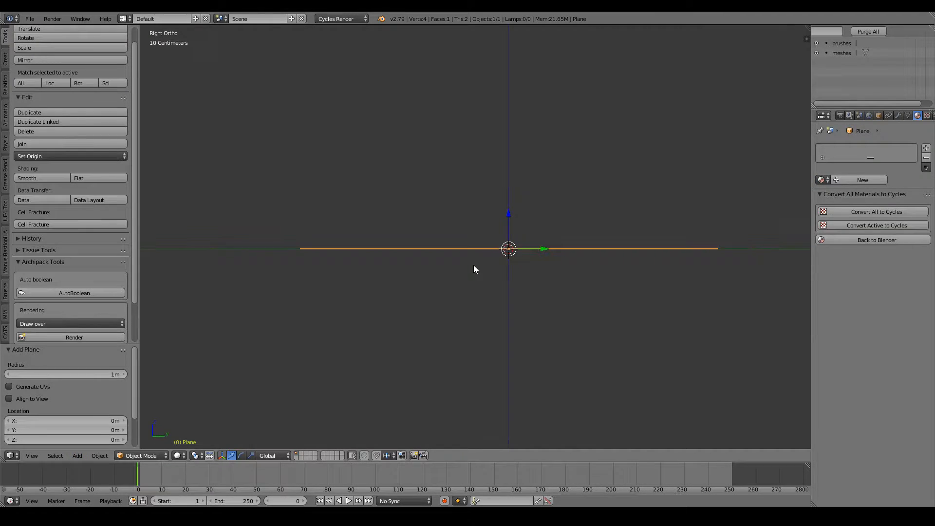
scroll(609, 297, up, 3)
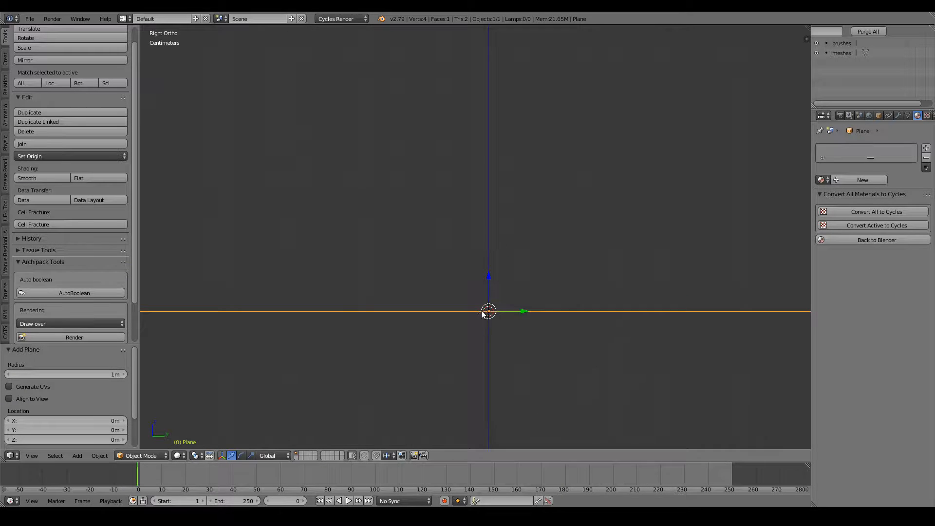
scroll(483, 292, down, 2)
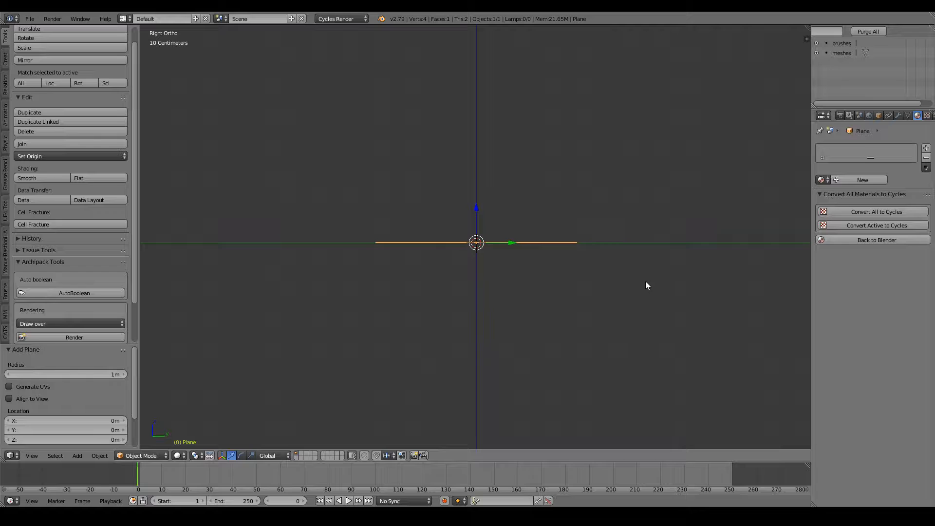
key(Tab)
key(r)
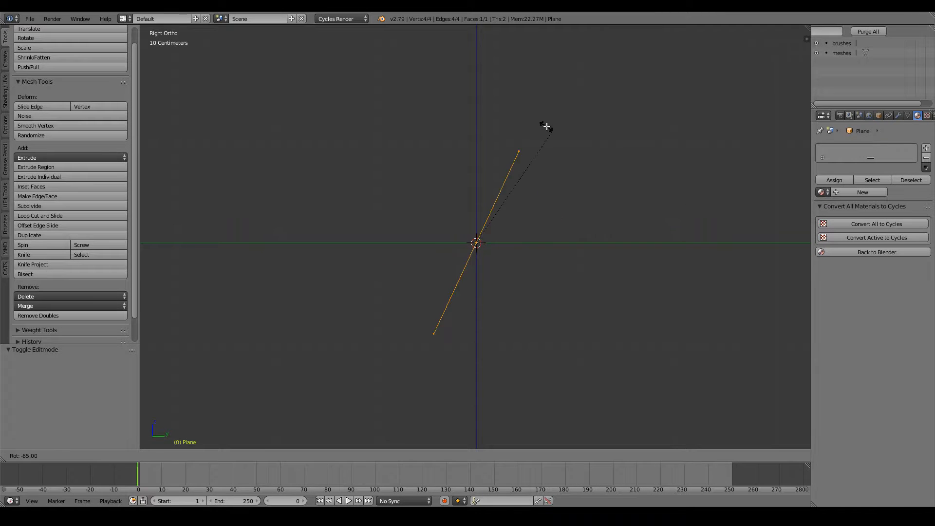
ctrl+click(487, 107)
key(g)
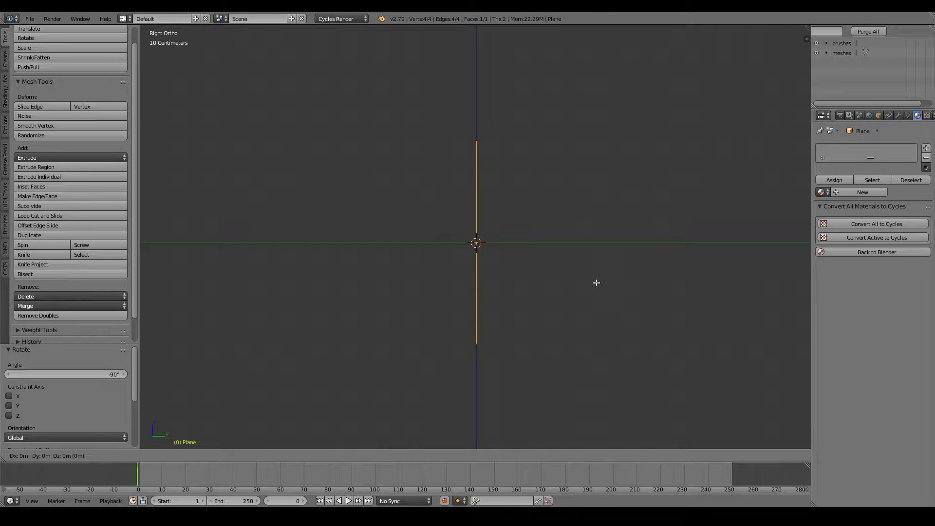
ctrl+click(586, 284)
Scale the plane's mesh to about 0.073 and move it 10 cm along both X and Z in the front view.
key(s)
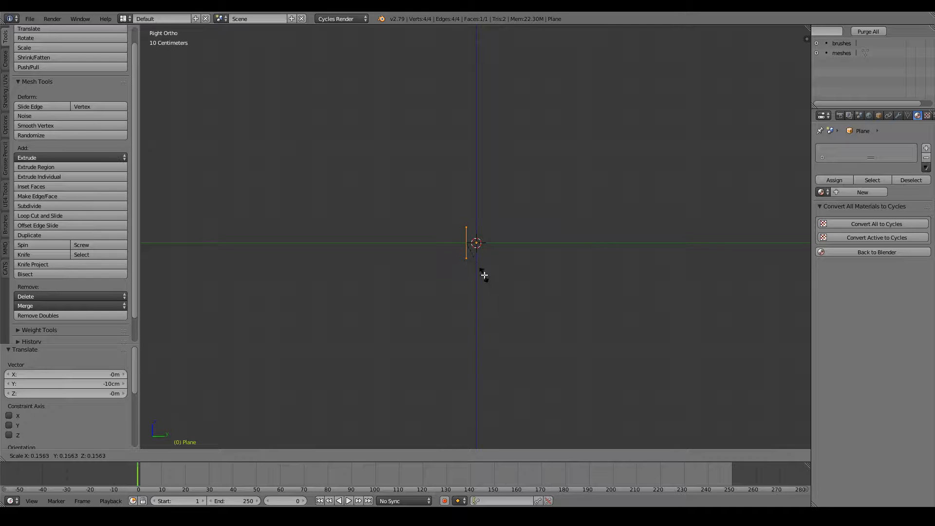
click(480, 254)
key(KP_1)
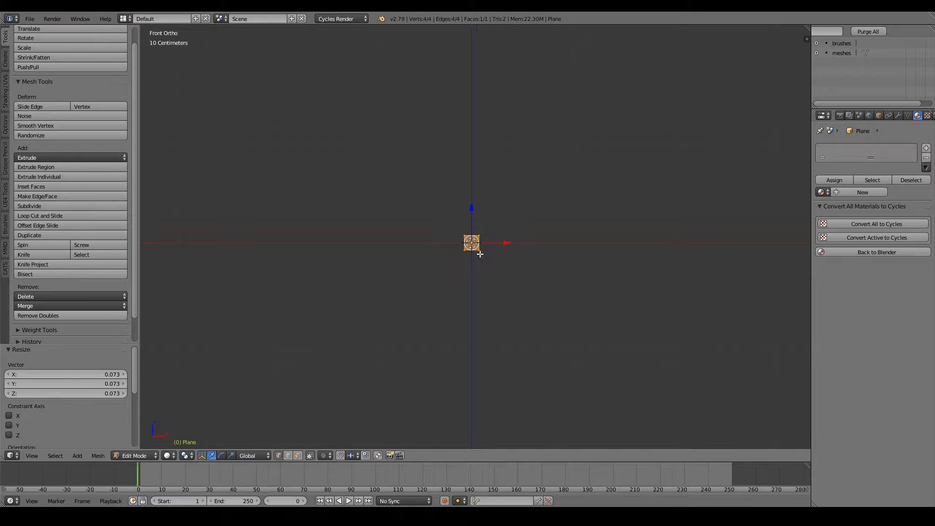
key(g)
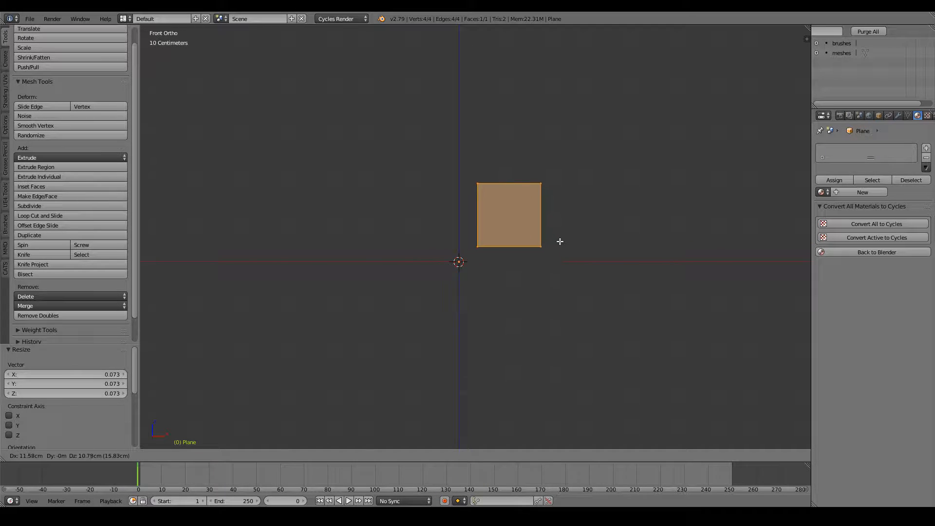
ctrl+click(557, 237)
key(KP_3)
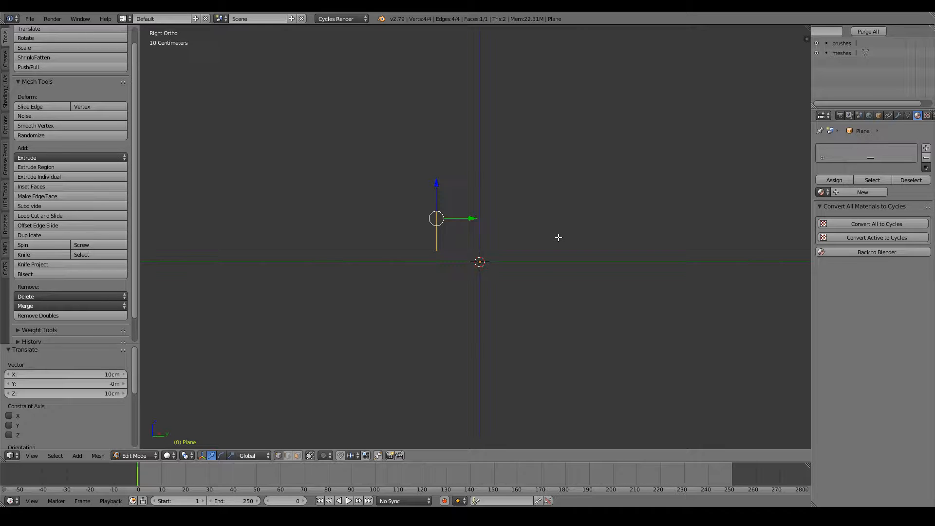
Add a Mirror modifier to the plane across the X and Y axes with Clipping enabled.
mouse_move(558, 237)
middle_down()
mouse_move(519, 235)
mouse_move(568, 277)
mouse_move(563, 302)
mouse_move(559, 251)
middle_up()
key(Tab)
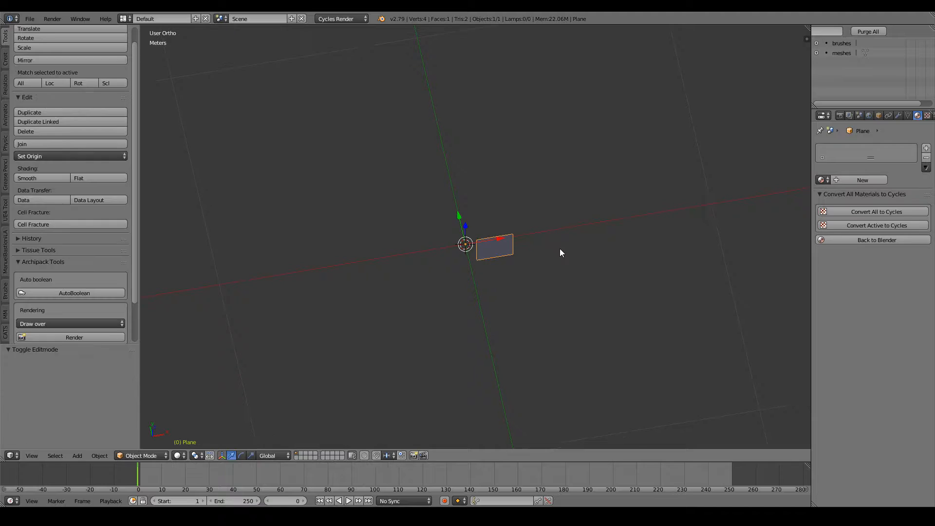
click(898, 115)
click(878, 147)
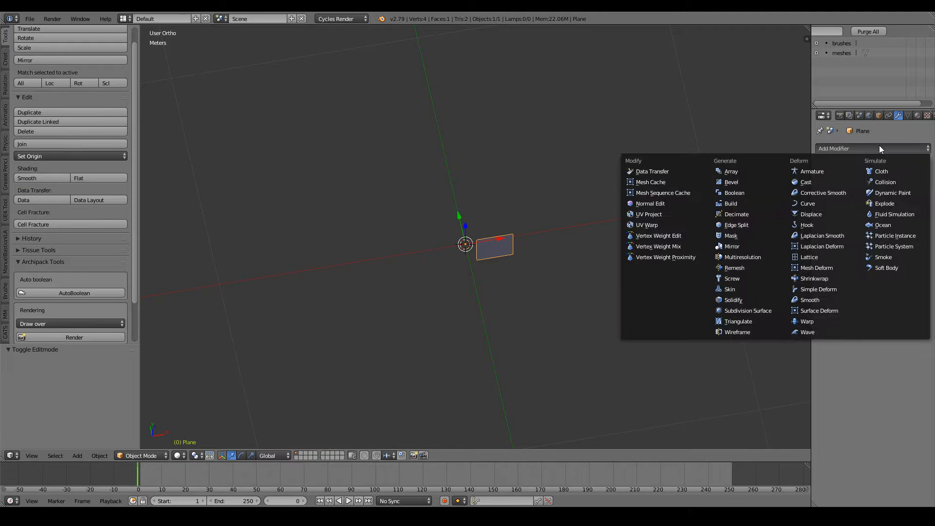
click(676, 257)
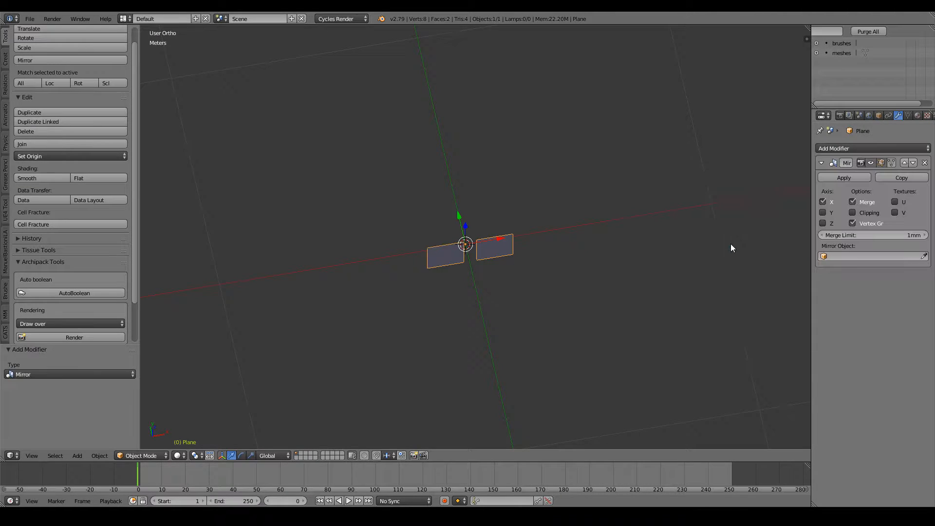
click(822, 212)
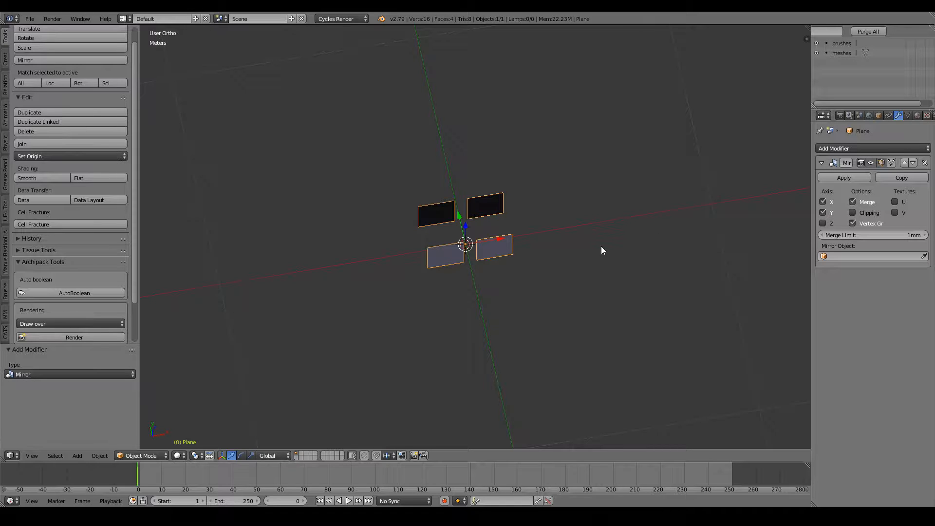
click(850, 212)
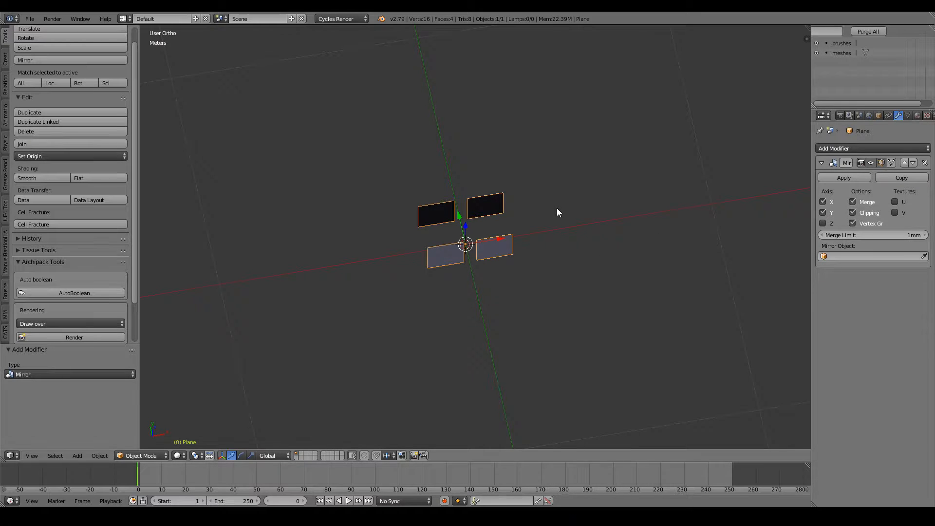
Move the whole face about -2.93 cm along X so its inner edge meets the mirrored half.
key(KP_1)
key(Tab)
scroll(565, 212, up, 4)
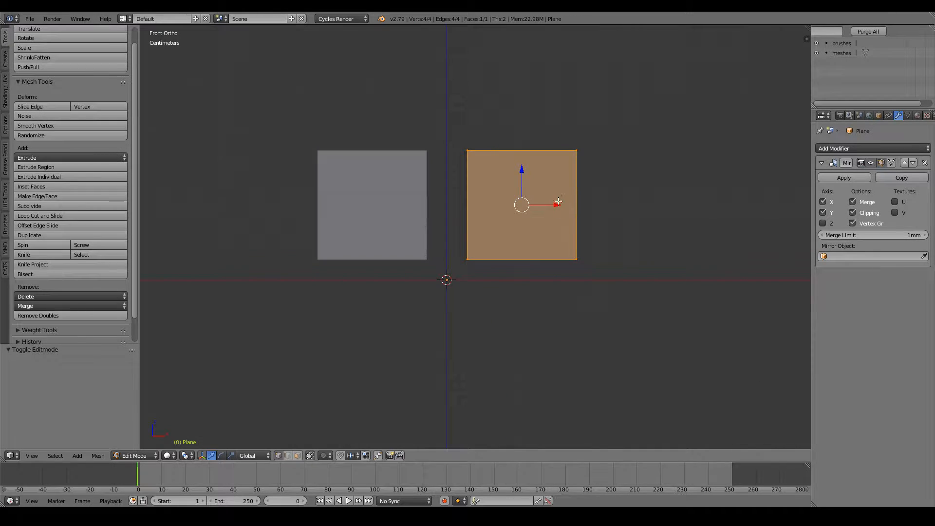
drag(555, 204, 536, 203)
middle_drag(588, 206, 444, 168)
Extrude the face's outer vertical edge along Y to the mirror plane, closing the four-sided box.
right_click(438, 151)
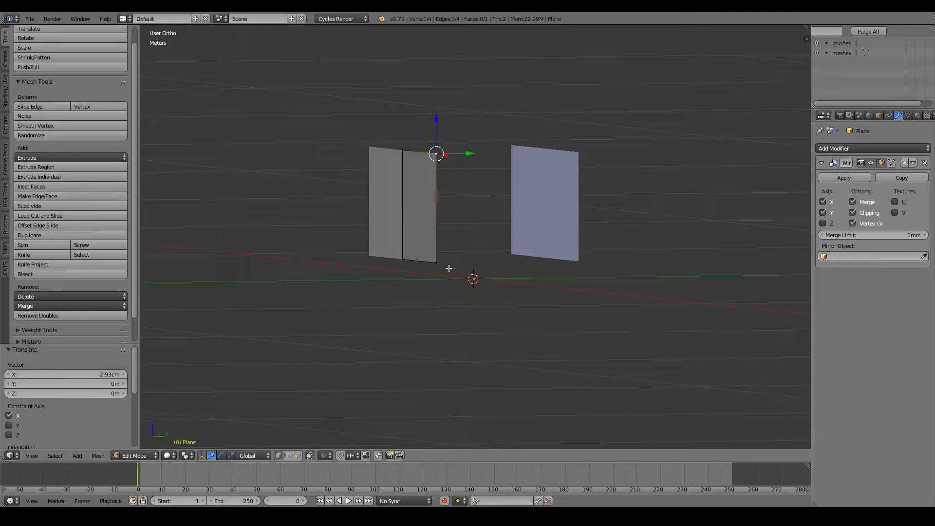
shift+right_click(447, 266)
middle_drag(486, 250, 490, 334)
key(e)
key(Escape)
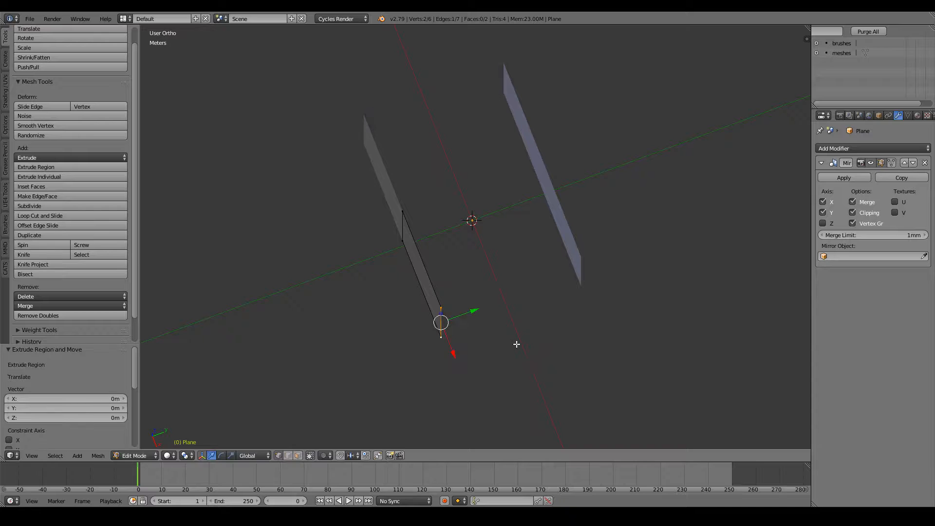
drag(474, 312, 561, 279)
key(Tab)
scroll(545, 273, down, 5)
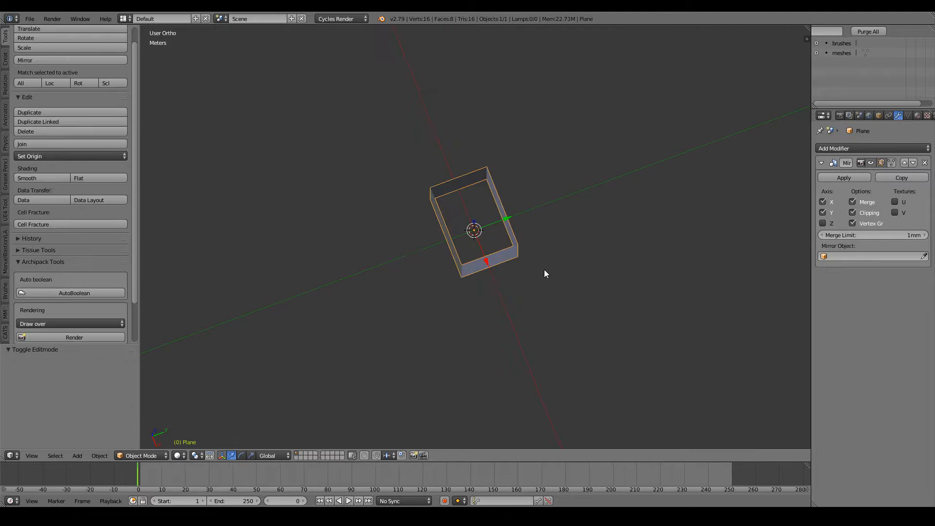
middle_drag(544, 271, 571, 202)
key(Tab)
scroll(539, 223, up, 3)
middle_drag(526, 222, 472, 258)
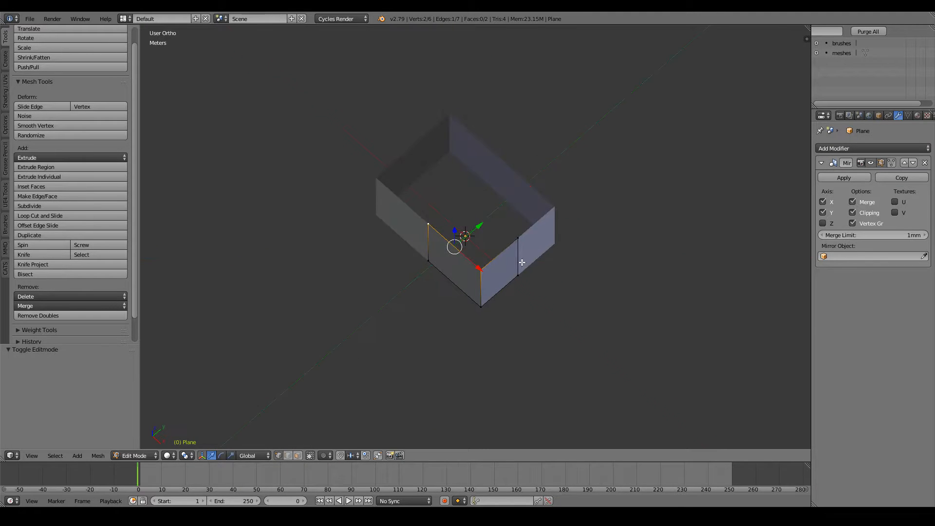
shift+right_click(529, 247)
key(e)
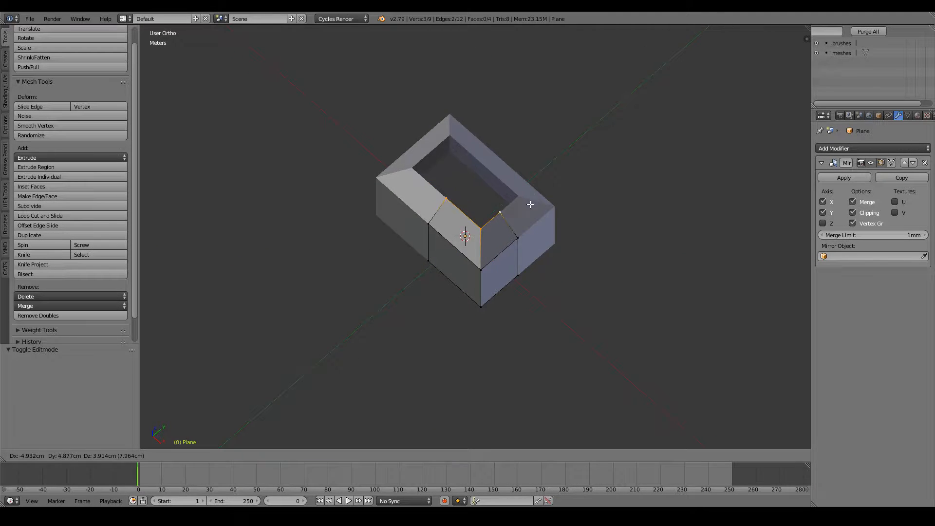
right_click(530, 204)
key(ctrl+z)
Lower the whole box close to the ground line and narrow it by moving the mesh about -6.18 cm along X and 6.4 cm along Y.
key(KP_1)
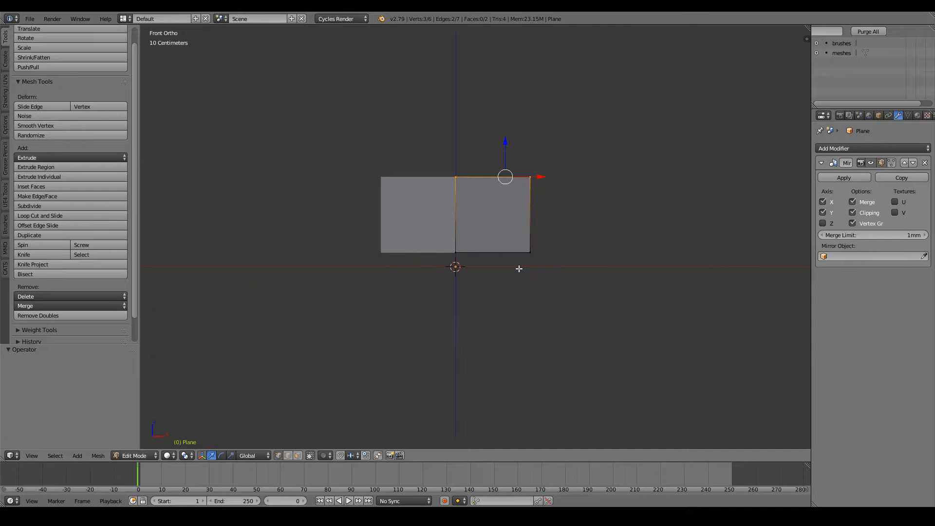
shift+scroll(518, 268, up, 4)
key(a)
key(a)
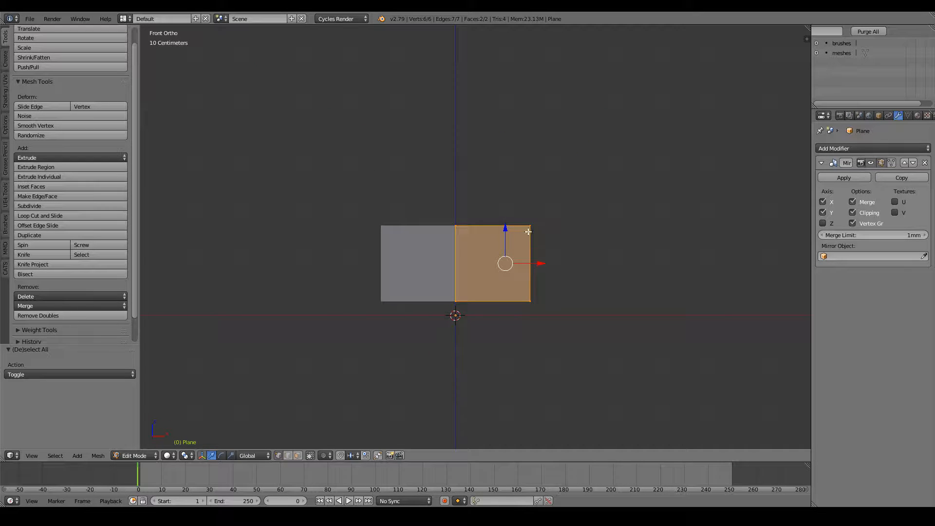
mouse_move(507, 229)
mouse_down()
mouse_move(520, 256)
mouse_move(527, 239)
mouse_move(560, 237)
mouse_move(512, 236)
mouse_up()
scroll(603, 258, up, 3)
middle_drag(511, 236, 488, 312)
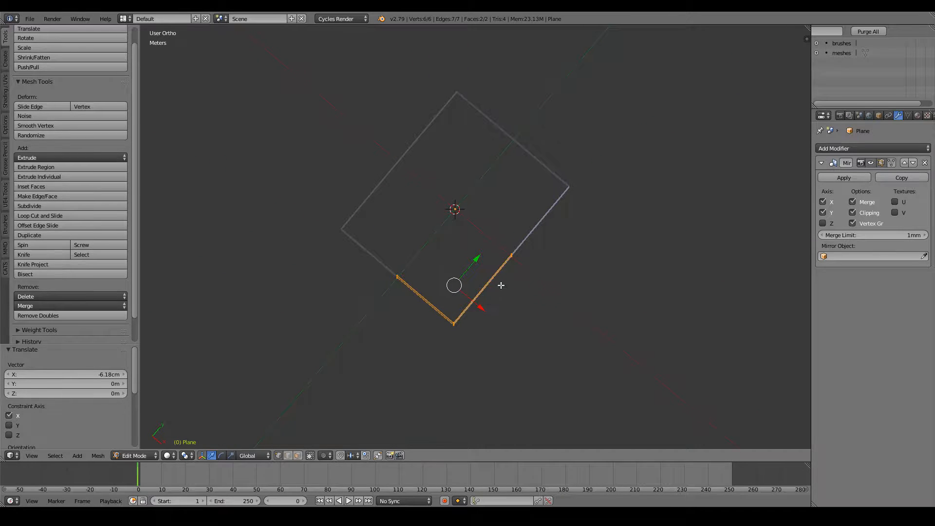
drag(477, 259, 530, 228)
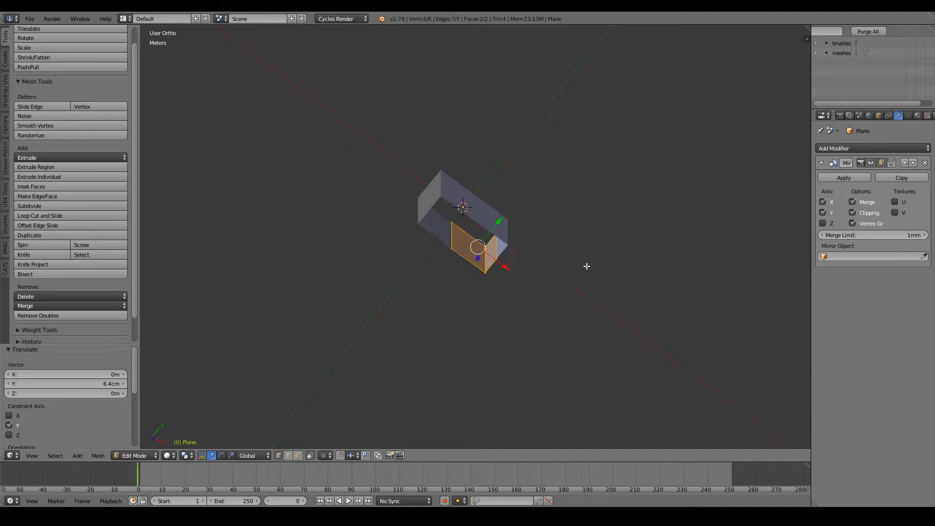
key(Tab)
key(KP_7)
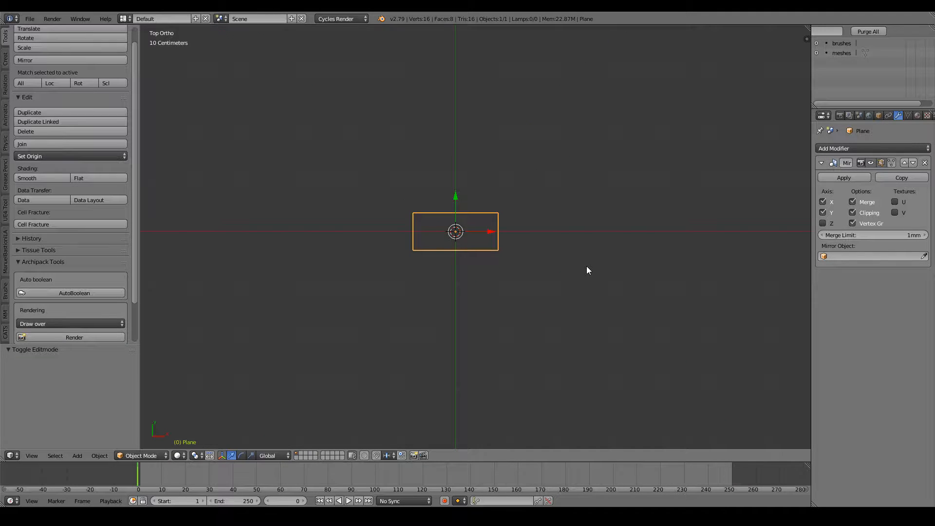
key(KP_1)
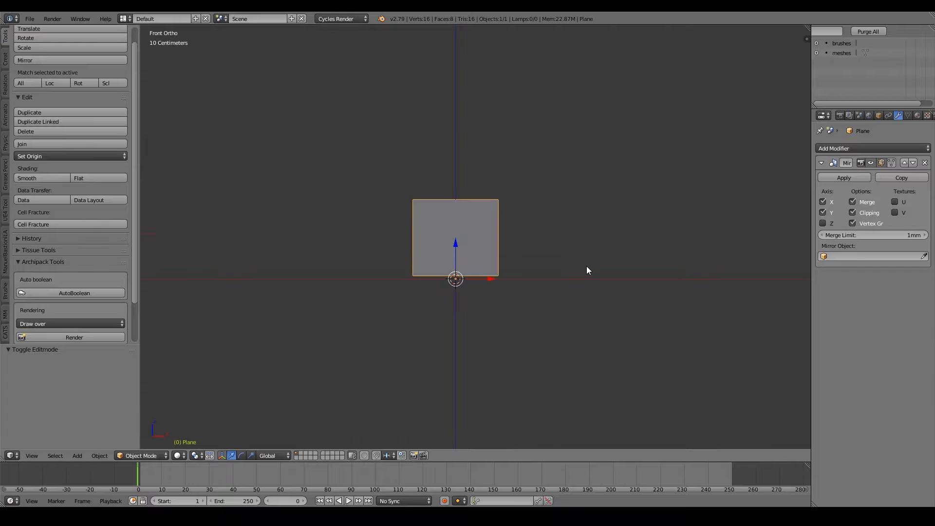
Select the box's top edges and raise them along Z by about 66.4 cm plus a further 2.2 m to form a tall post.
key(Tab)
scroll(499, 207, up, 1)
shift+middle_drag(498, 207, 499, 248)
key(KP_8)
key(KP_8)
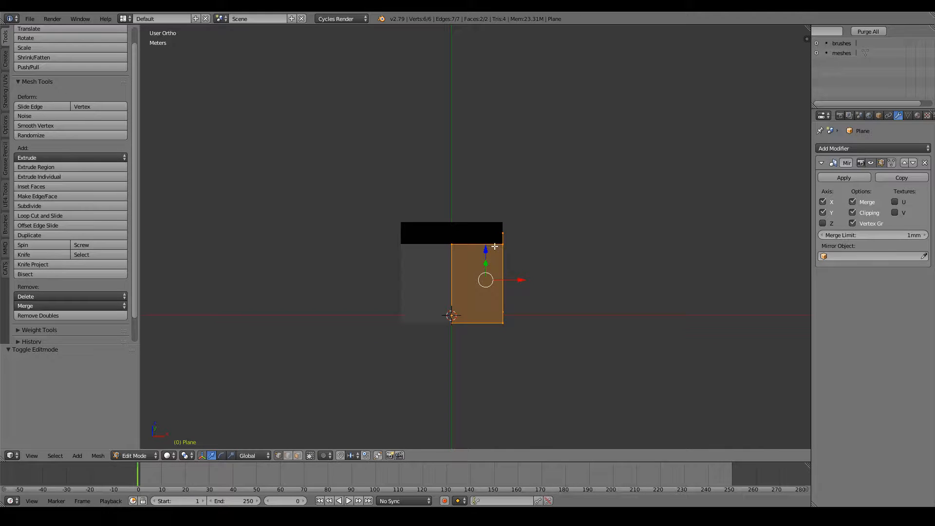
alt+right_click(495, 245)
key(KP_1)
scroll(494, 245, down, 4)
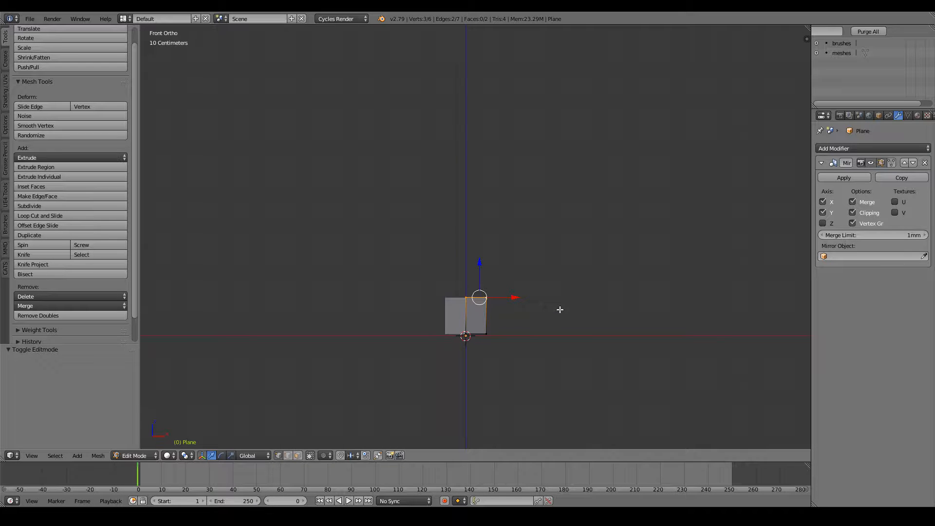
drag(478, 263, 499, 99)
scroll(501, 143, down, 3)
shift+middle_drag(501, 144, 512, 255)
scroll(511, 254, down, 2)
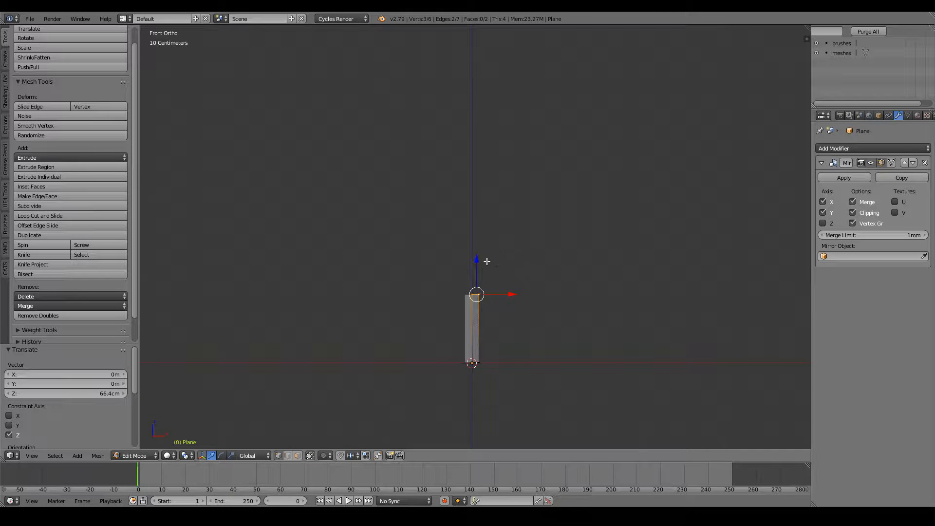
drag(480, 258, 514, 74)
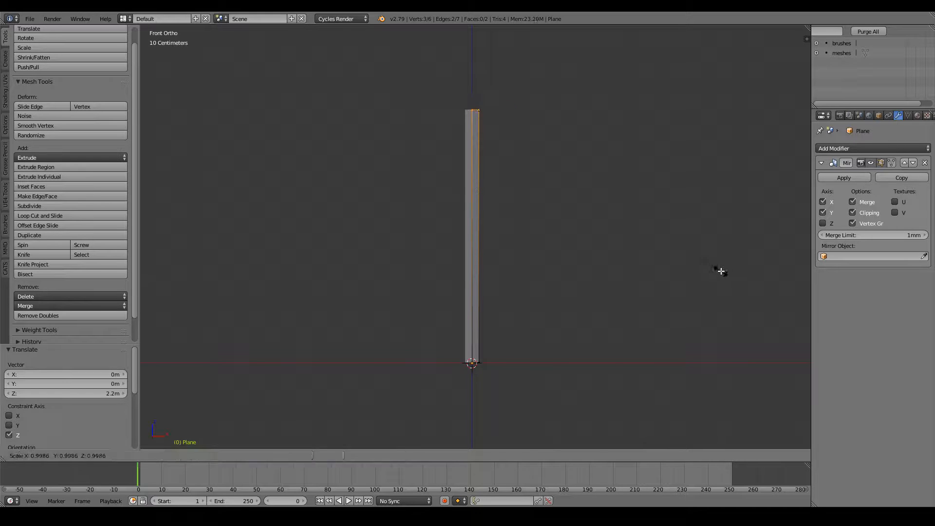
key(KP_7)
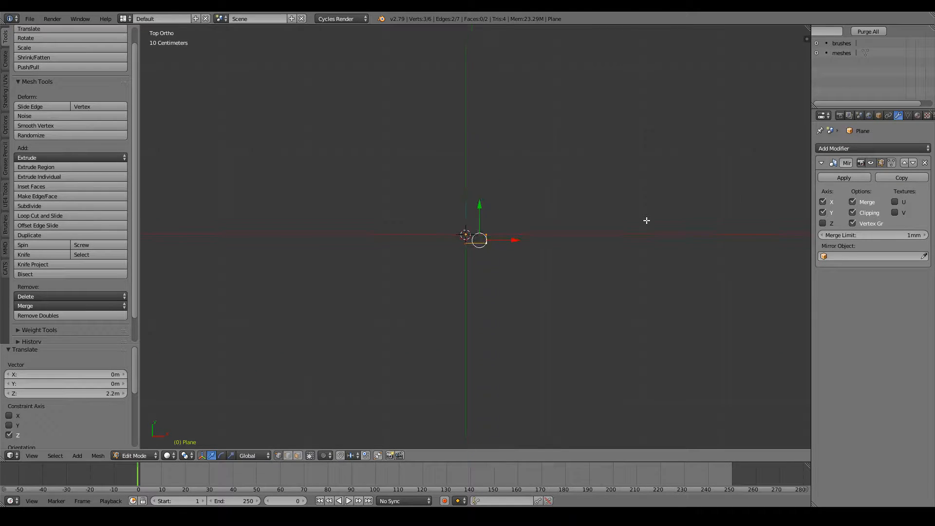
scroll(647, 221, up, 8)
scroll(647, 229, down, 6)
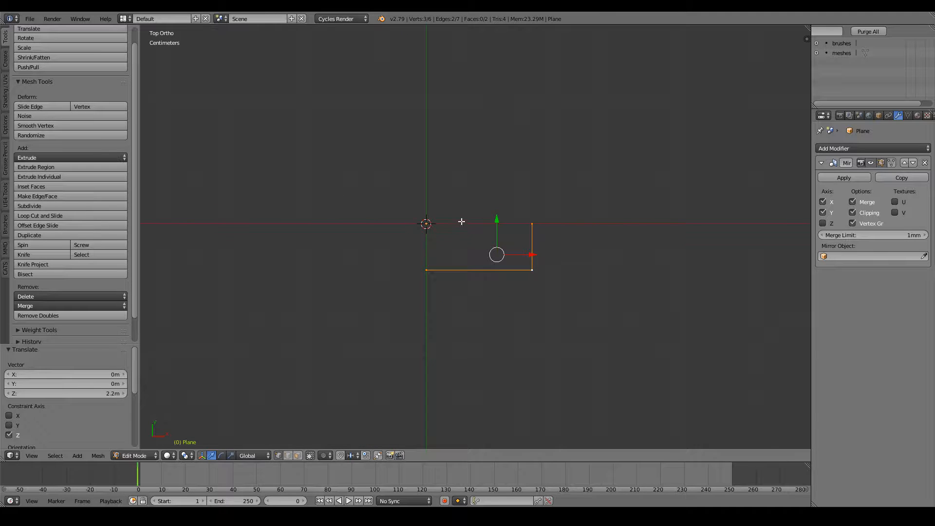
drag(498, 217, 507, 192)
right_click(507, 191)
Taper the post by moving its top edges inward along Y and about -4.71 cm along X.
middle_drag(687, 278, 665, 246)
scroll(589, 153, down, 6)
shift+scroll(589, 153, up, 16)
scroll(589, 154, up, 3)
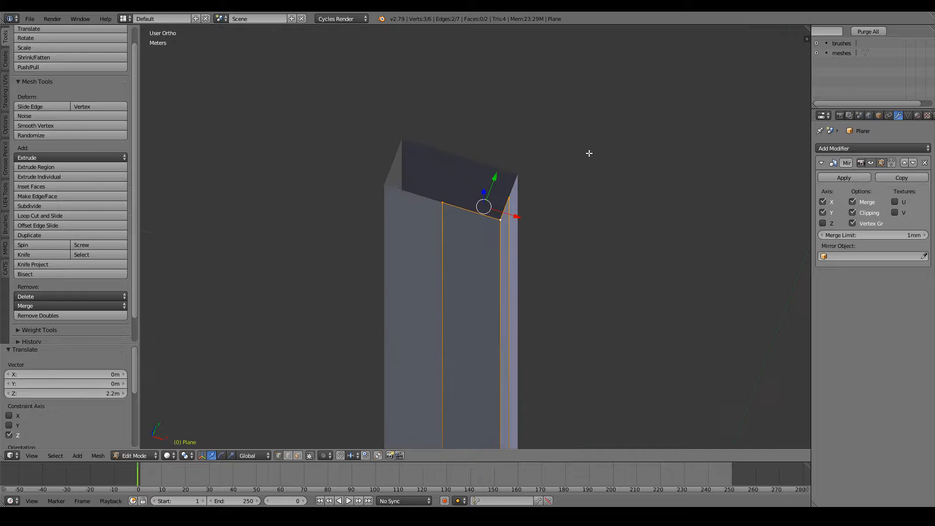
mouse_move(494, 179)
mouse_down()
mouse_move(501, 163)
mouse_move(505, 203)
mouse_move(492, 191)
mouse_up()
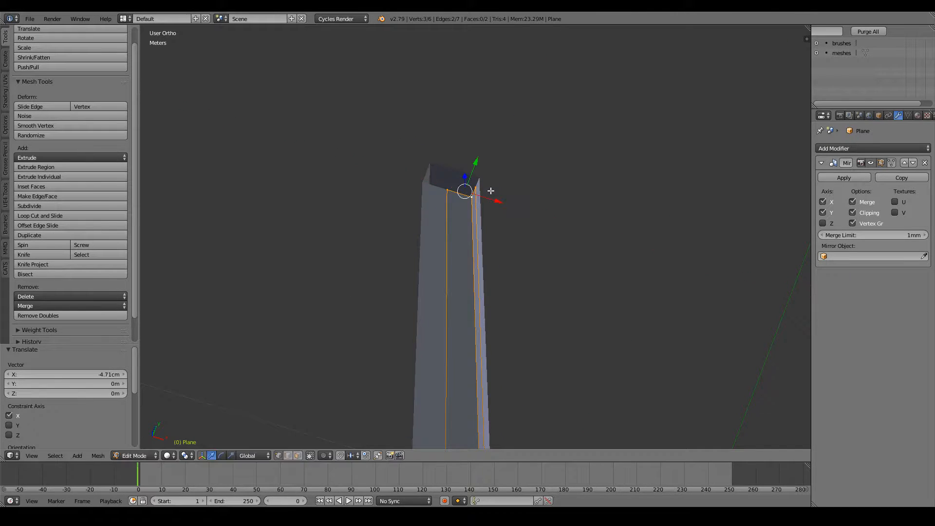
Deselect the mesh, leave mesh editing and check the tapered post's shape from the front.
scroll(491, 191, down, 2)
scroll(490, 191, down, 3)
key(KP_1)
key(Tab)
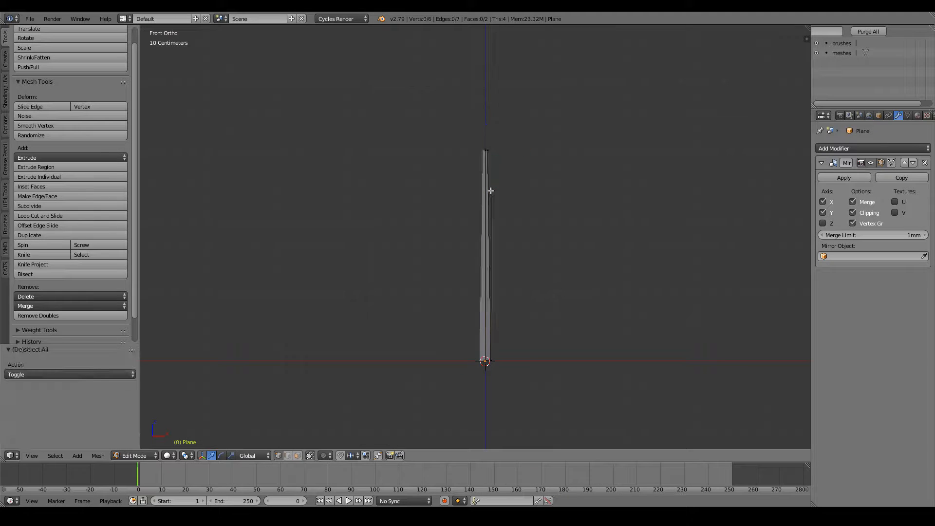
scroll(544, 267, up, 5)
scroll(544, 266, down, 3)
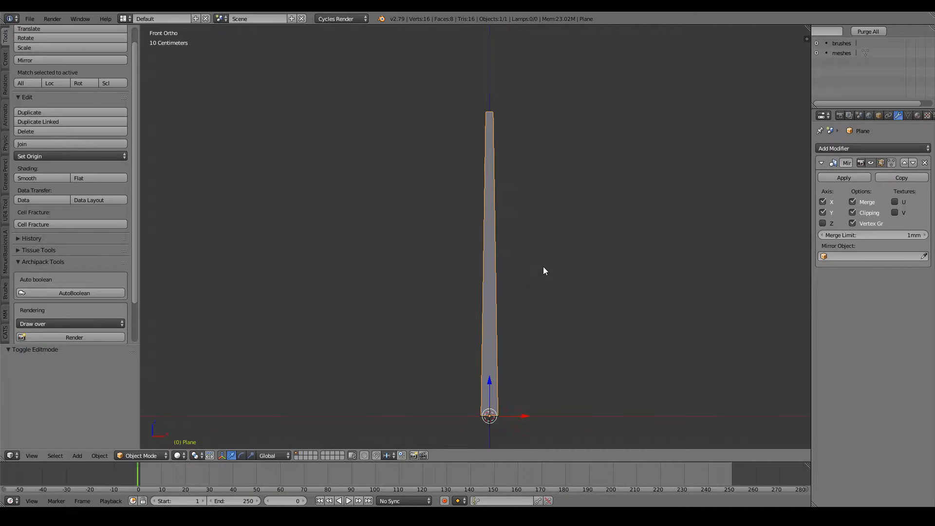
scroll(544, 267, up, 1)
ctrl+scroll(543, 267, up, 2)
key(Tab)
key(ctrl+r)
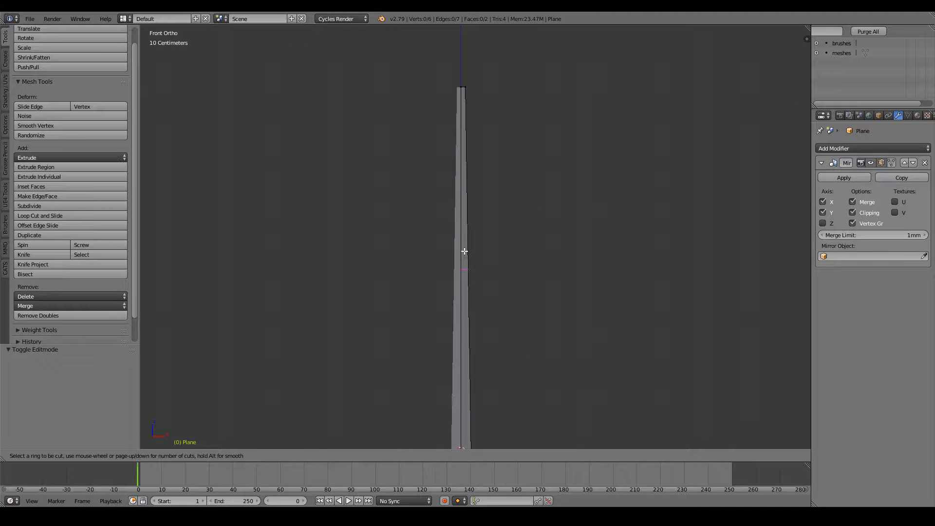
scroll(464, 251, up, 2)
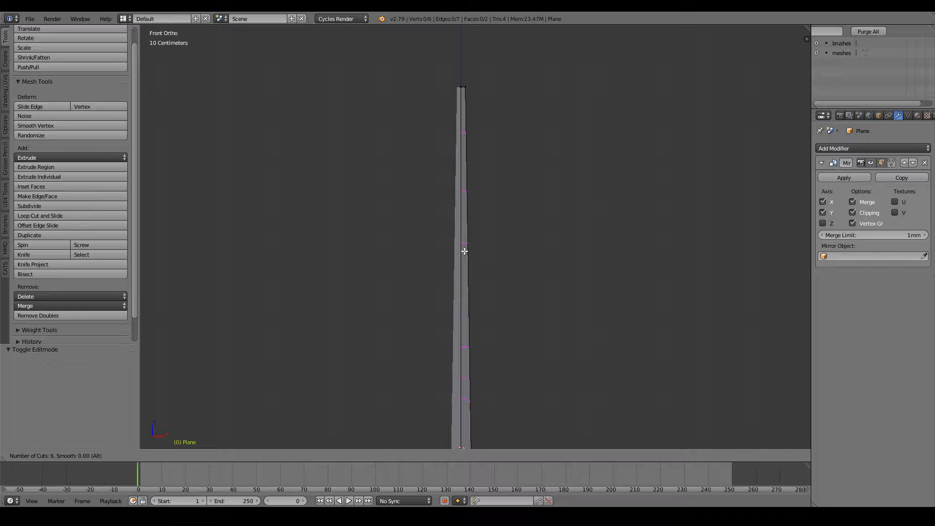
scroll(464, 251, up, 3)
key(Escape)
scroll(465, 251, down, 5)
shift+scroll(464, 251, down, 3)
key(Tab)
Examine the post from base to tip in front view with nothing selected.
scroll(464, 251, up, 5)
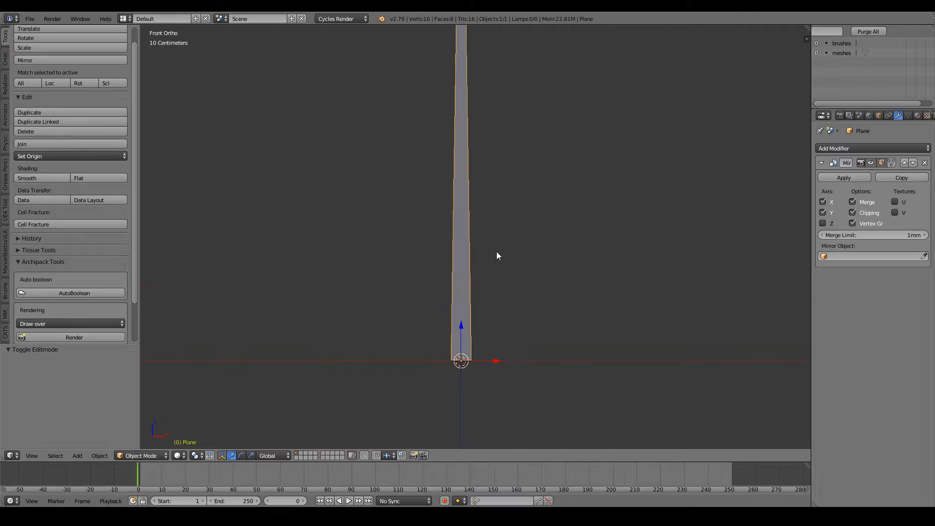
scroll(538, 217, down, 2)
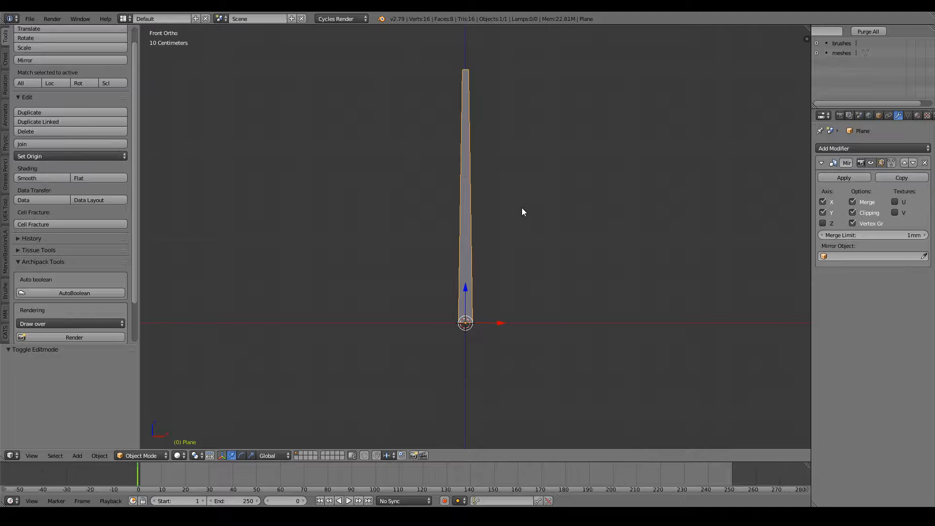
shift+scroll(521, 208, up, 4)
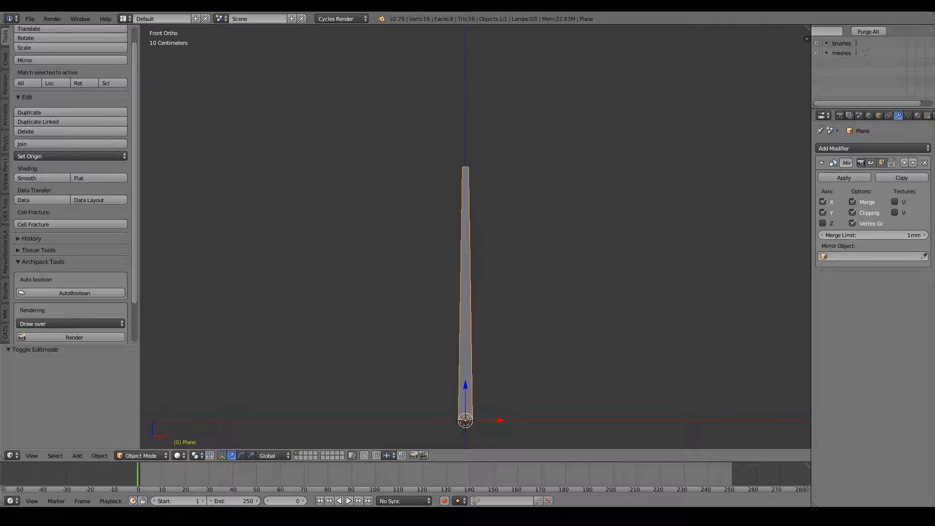
shift+scroll(524, 290, down, 8)
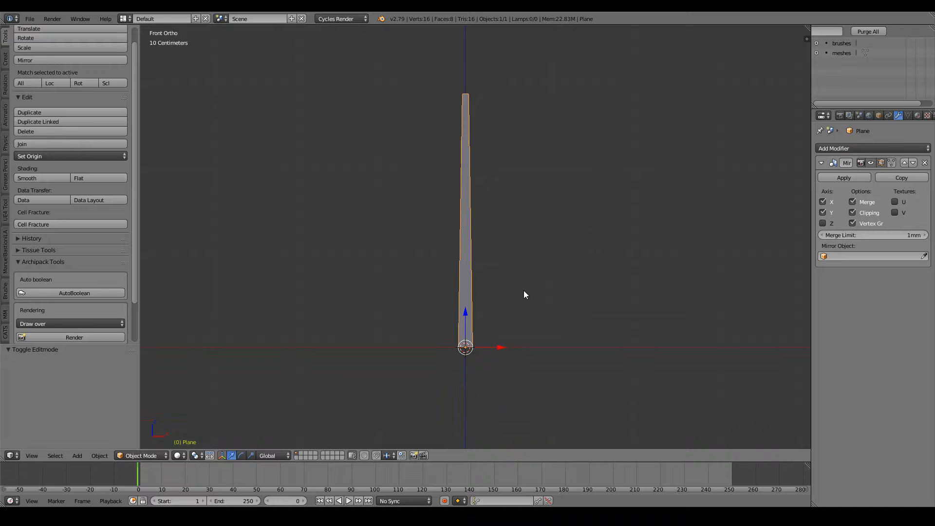
shift+scroll(524, 294, up, 7)
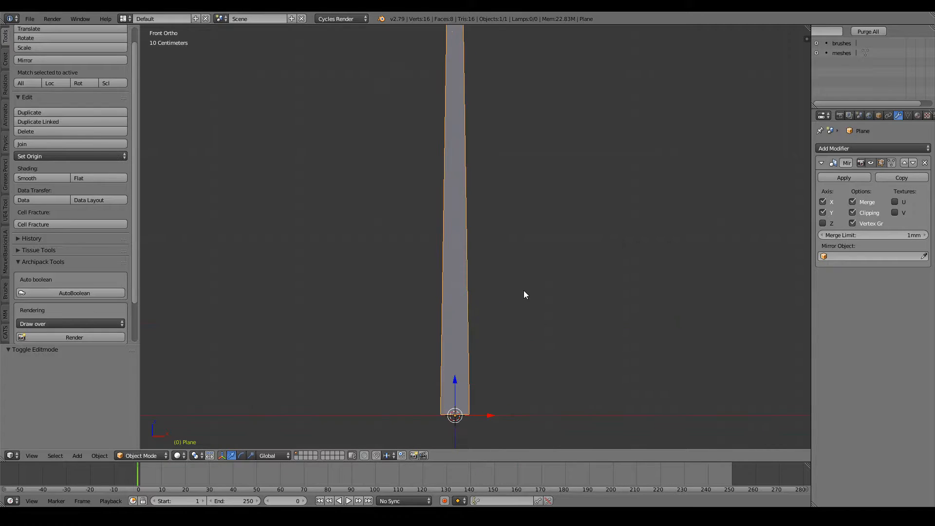
ctrl+scroll(524, 295, up, 2)
shift+scroll(524, 295, down, 3)
key(a)
shift+scroll(523, 294, down, 2)
scroll(524, 295, up, 3)
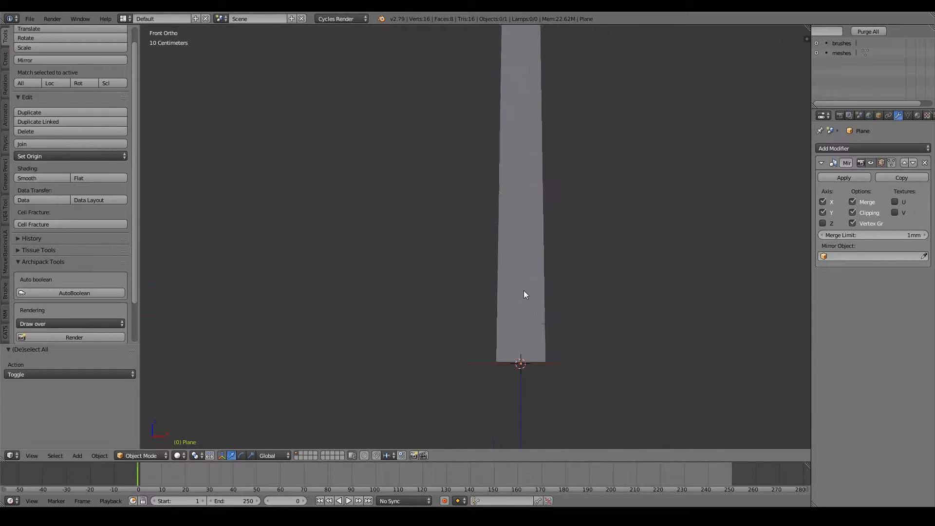
shift+scroll(524, 295, down, 4)
ctrl+scroll(523, 295, down, 2)
scroll(524, 290, up, 2)
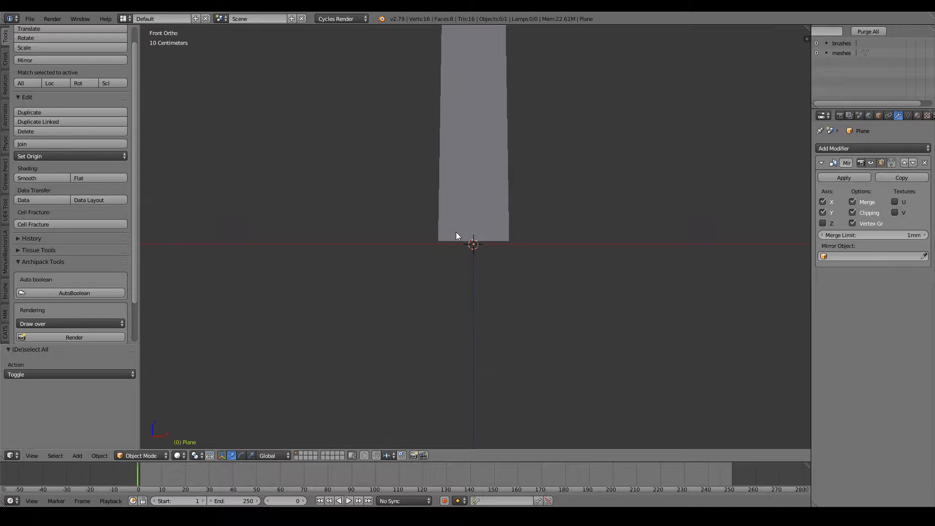
scroll(457, 233, down, 6)
shift+scroll(492, 257, up, 4)
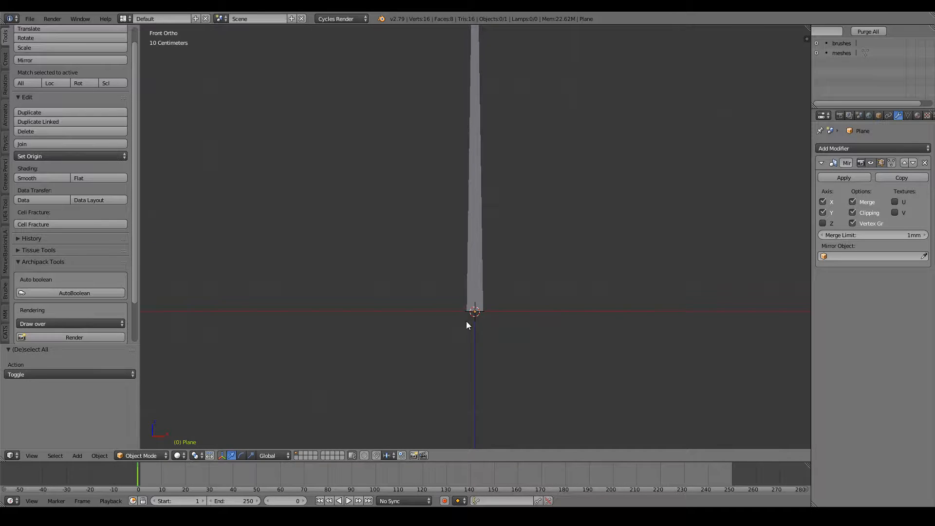
shift+scroll(637, 288, up, 3)
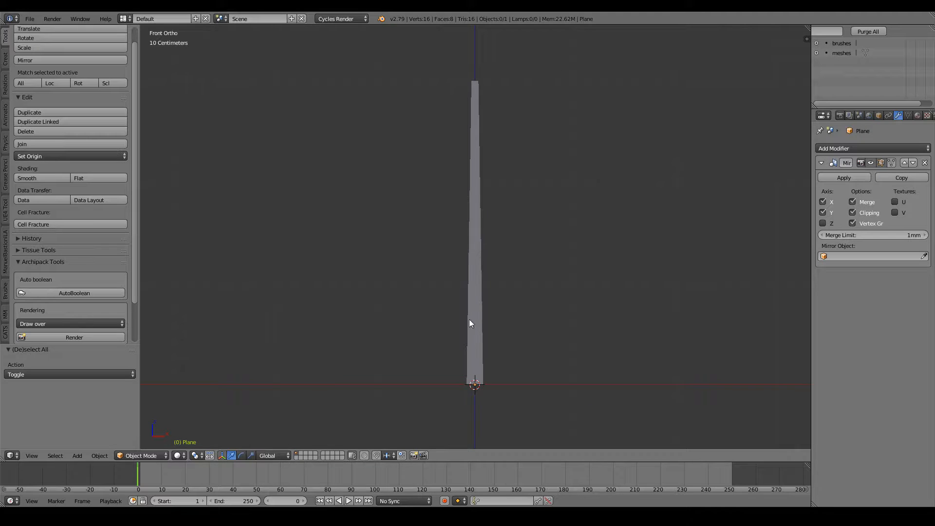
shift+scroll(676, 192, down, 3)
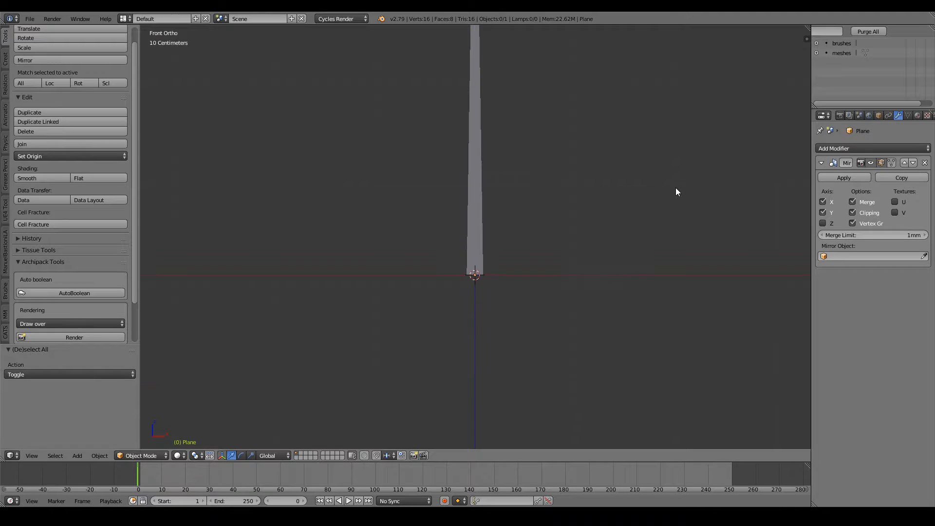
shift+scroll(605, 242, up, 3)
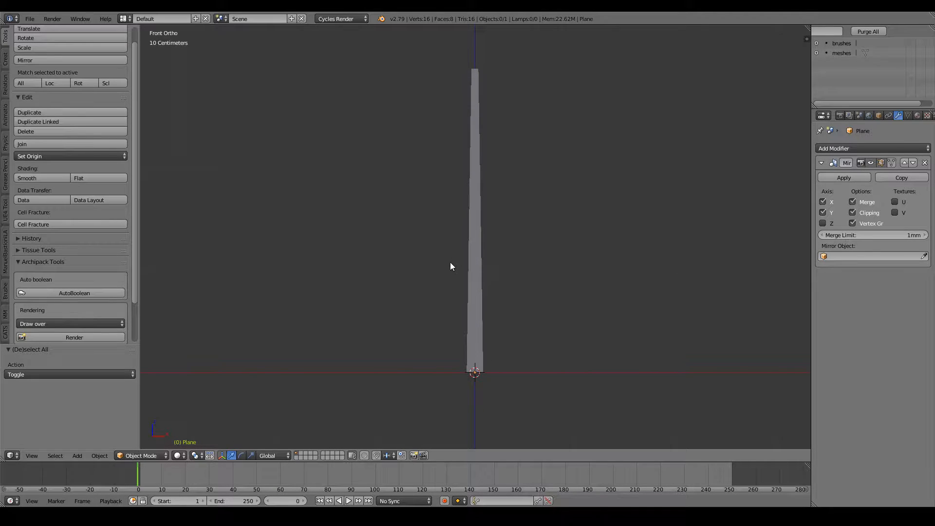
shift+scroll(453, 259, down, 3)
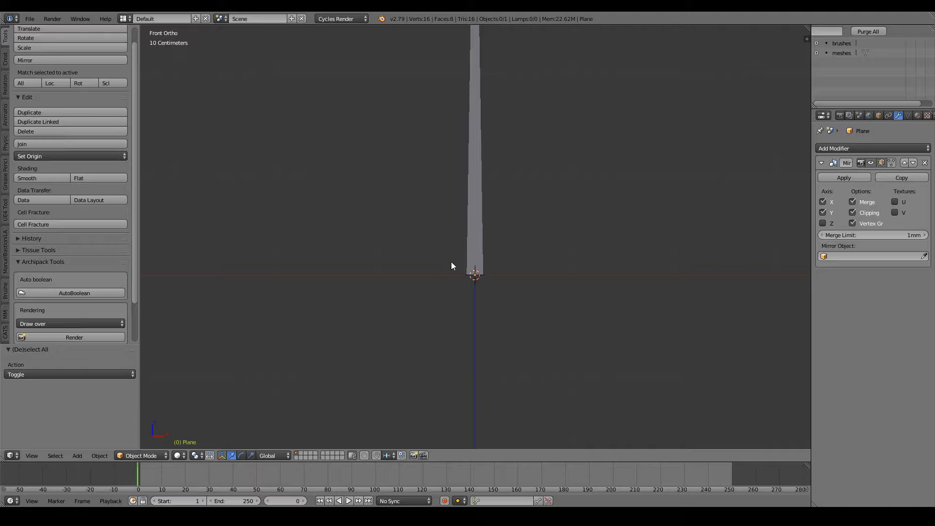
Add a cube mesh at the origin, at the foot of the post.
click(77, 456)
mouse_move(86, 446)
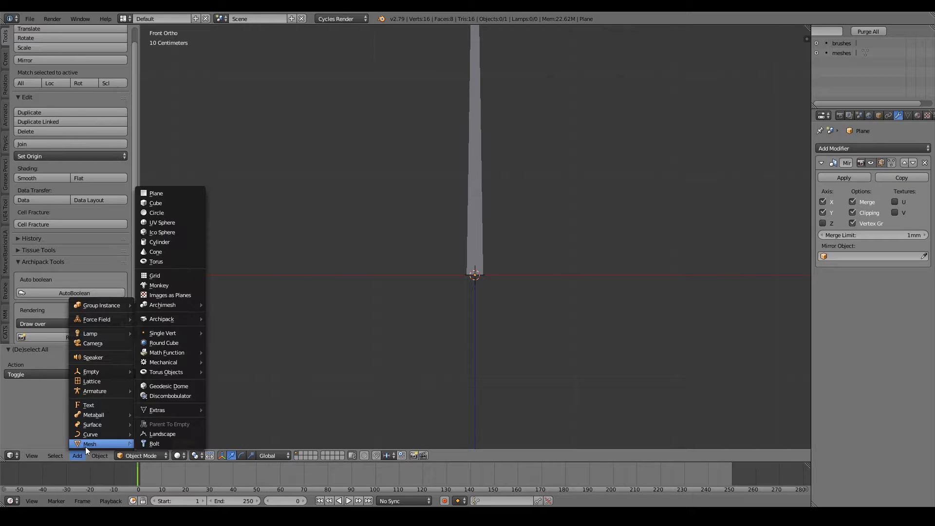
click(179, 202)
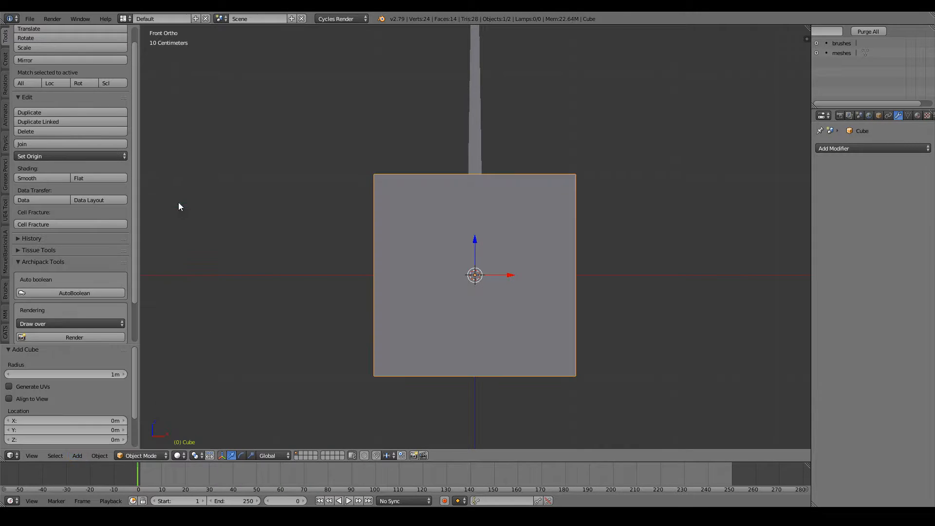
key(KP_7)
scroll(469, 252, down, 6)
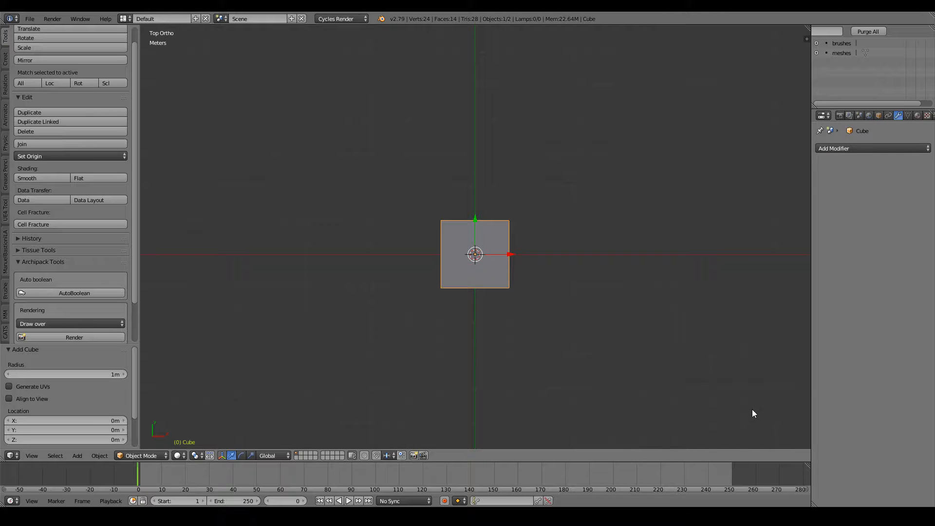
Scale the cube down uniformly by about 0.109 and again by about 0.394 to bring it near the post's width.
key(s)
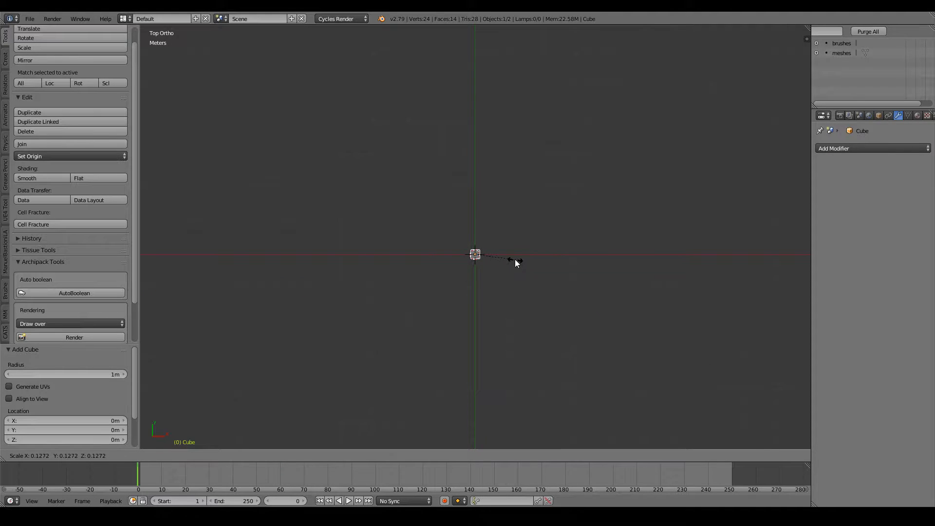
click(514, 258)
key(KP_Decimal)
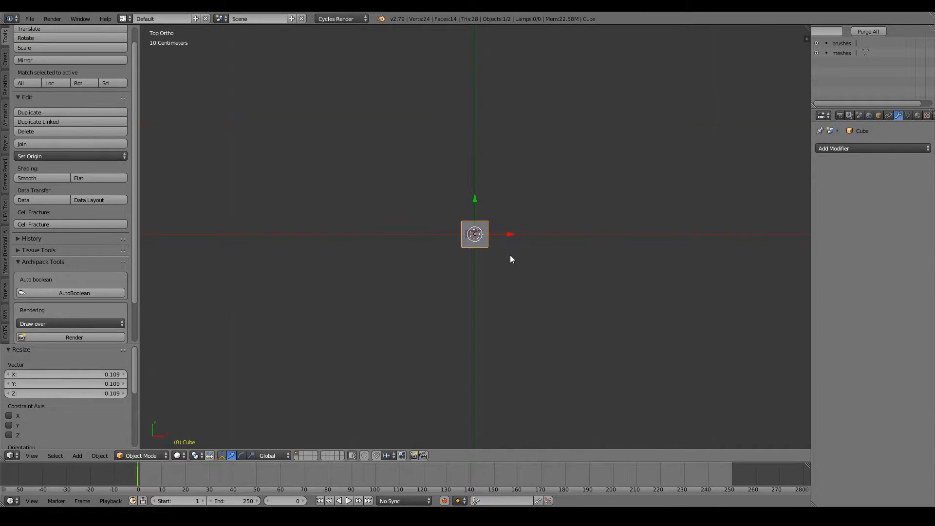
scroll(510, 255, up, 7)
key(s)
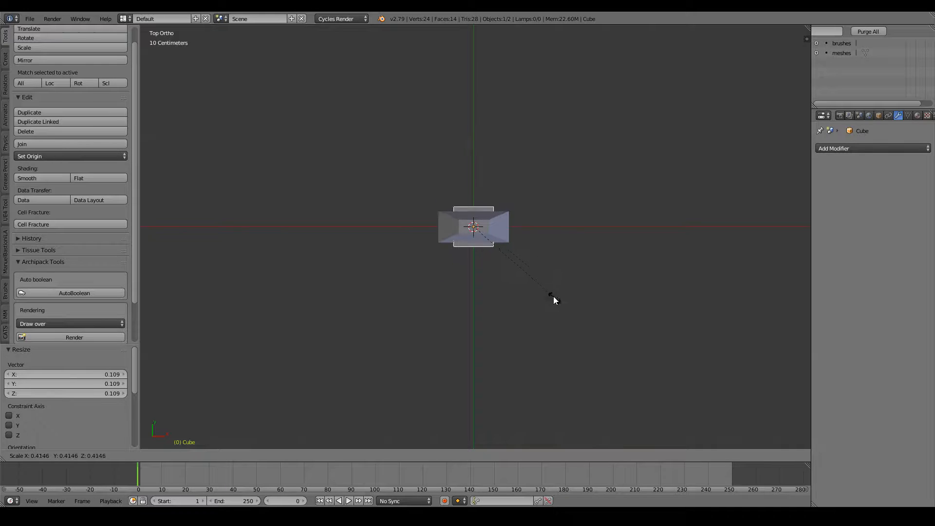
click(551, 293)
Apply the cube's rotation and scale and start editing its mesh.
middle_drag(552, 293, 522, 220)
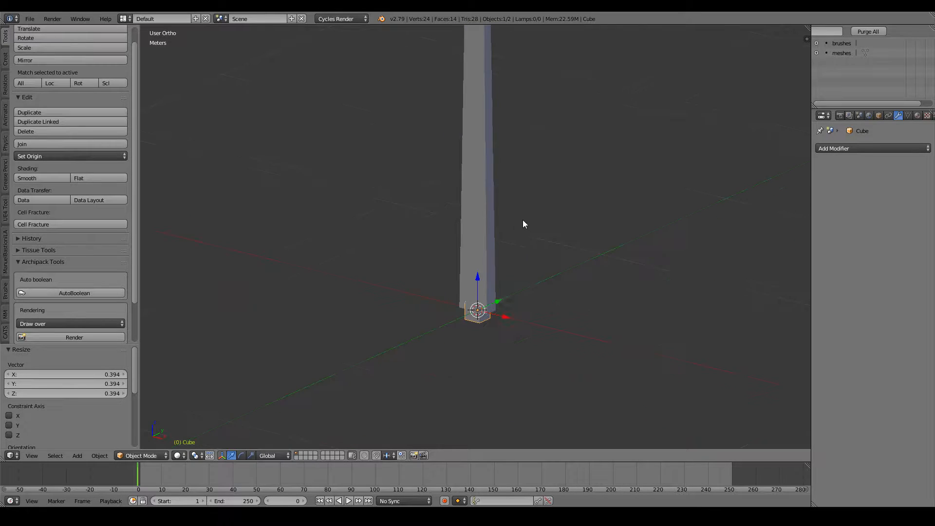
key(Tab)
key(Tab)
key(ctrl+a)
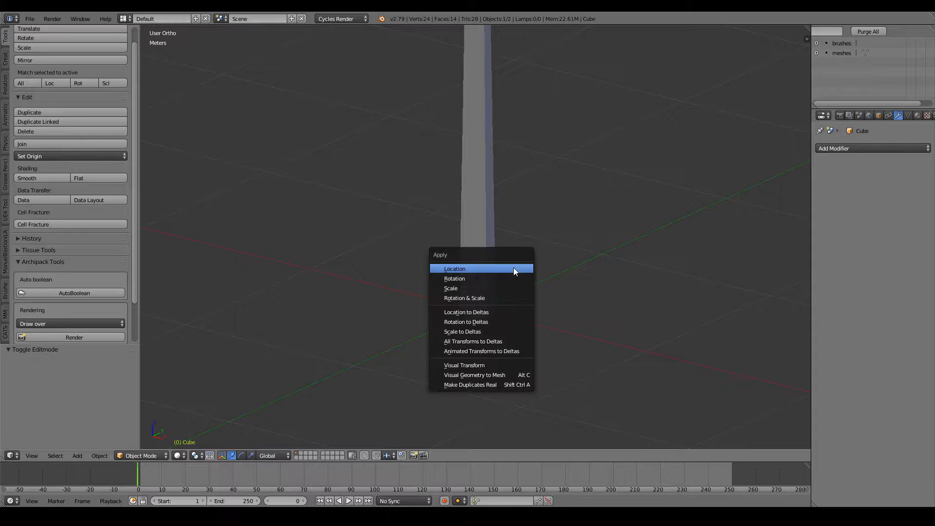
click(523, 297)
key(Tab)
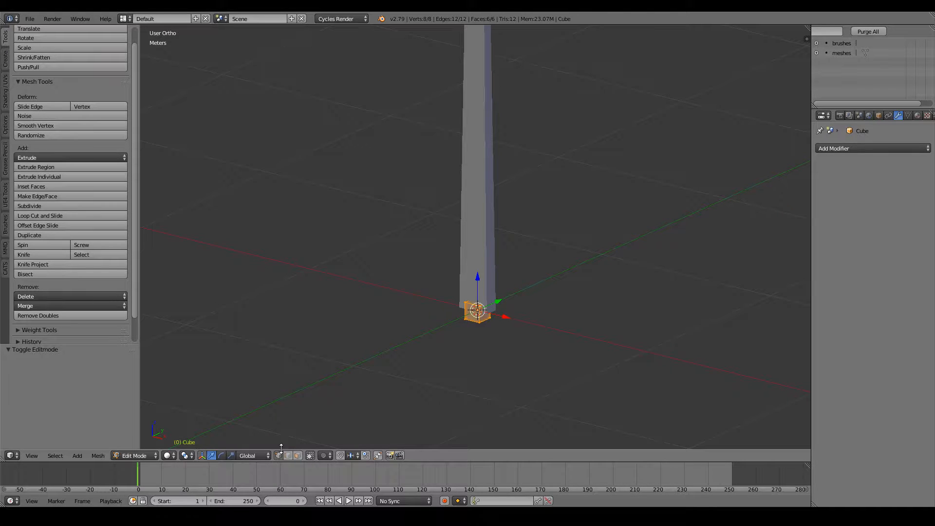
right_click(485, 315)
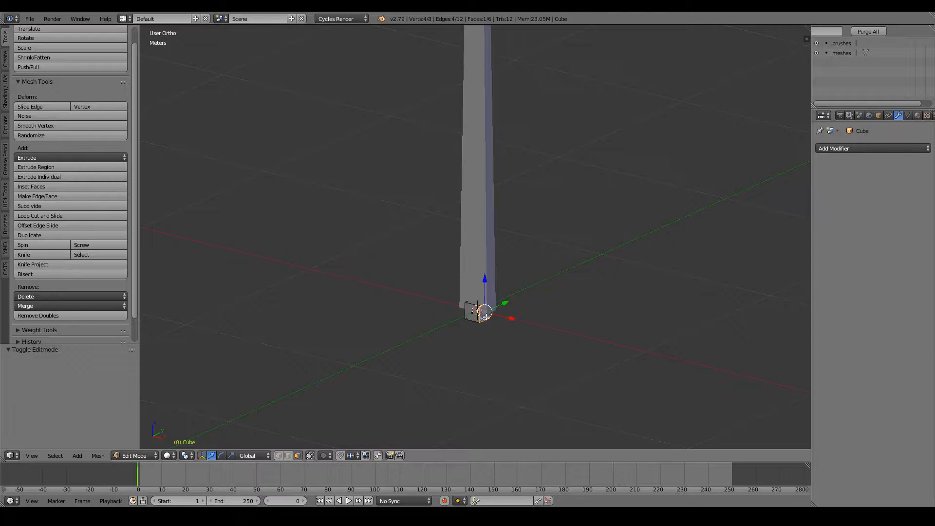
drag(513, 318, 524, 323)
right_click(523, 323)
middle_drag(524, 324, 570, 320)
key(a)
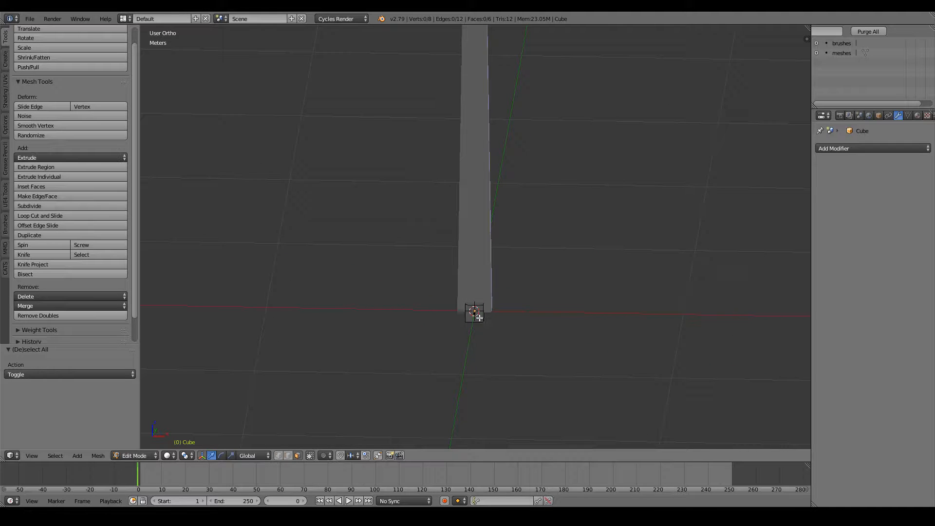
key(a)
Cut the cube with two perpendicular centred edge loops along the X and Y axes, dividing it into four quadrants from above.
key(KP_7)
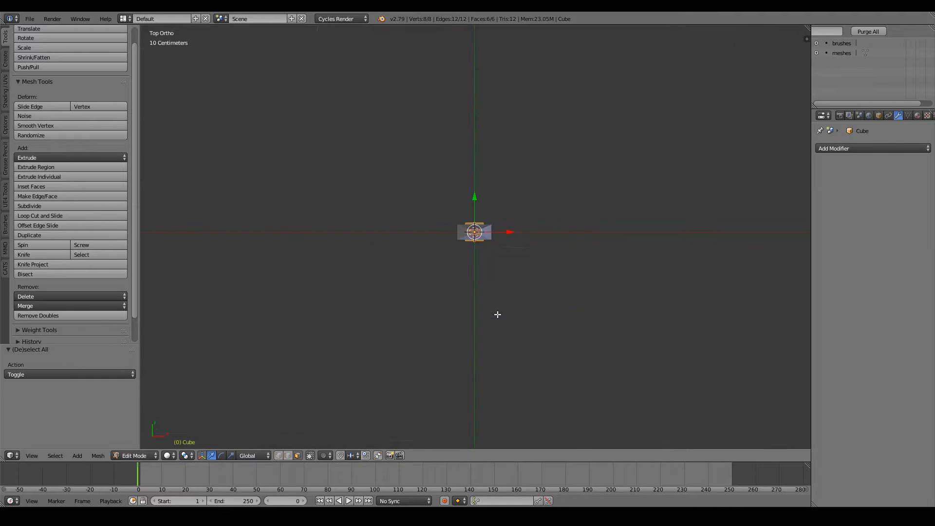
scroll(497, 313, up, 5)
key(g)
key(g)
click(498, 225)
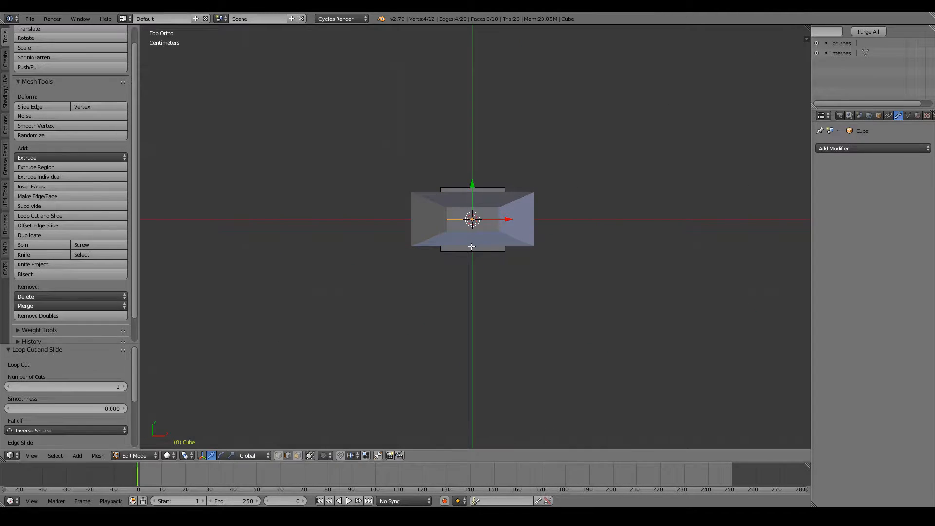
key(a)
Delete the cube's faces in wireframe except the positive-X, negative-Y quadrant, and add a Mirror modifier on X and Y.
key(z)
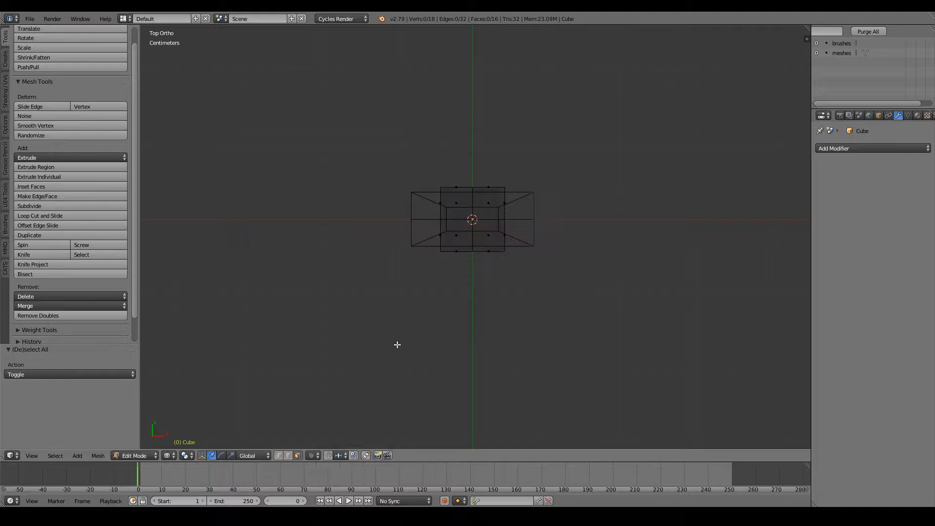
mouse_move(426, 293)
mouse_down()
mouse_move(455, 224)
mouse_move(453, 185)
mouse_move(586, 193)
mouse_up()
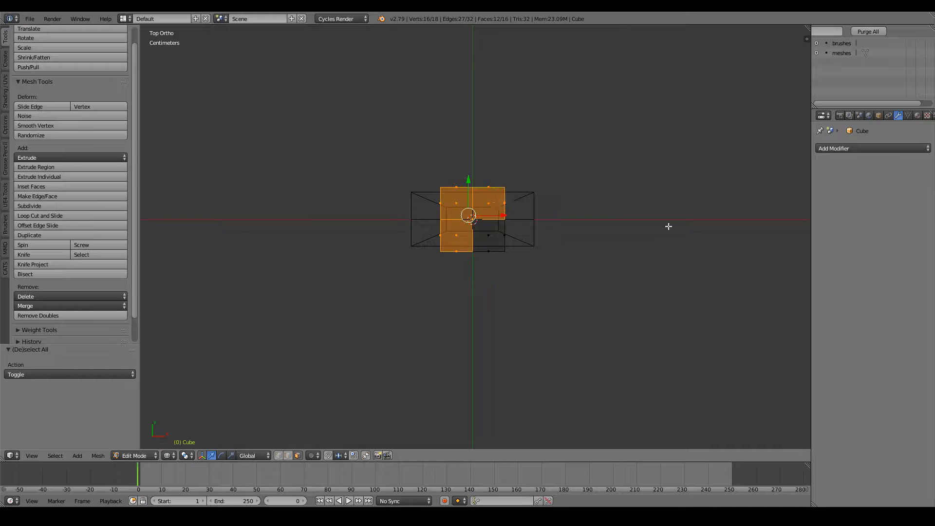
key(x)
click(666, 247)
click(837, 150)
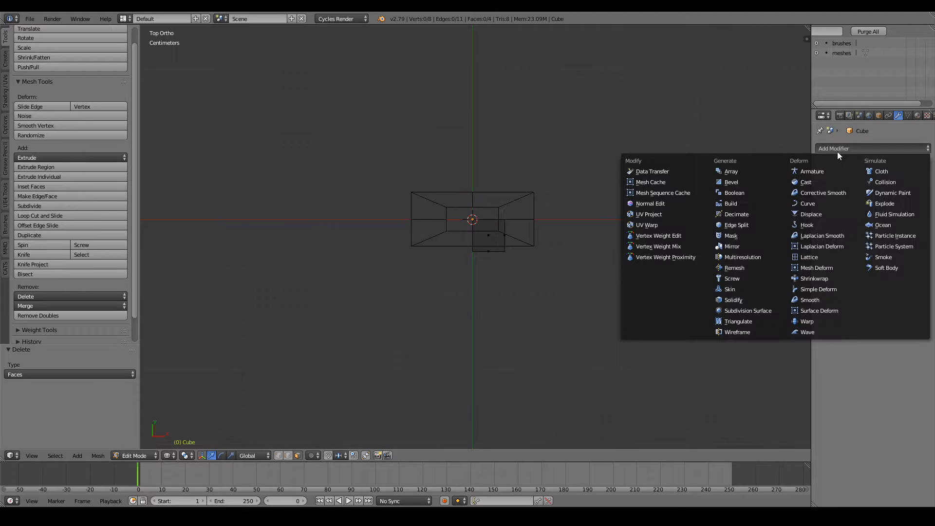
click(732, 247)
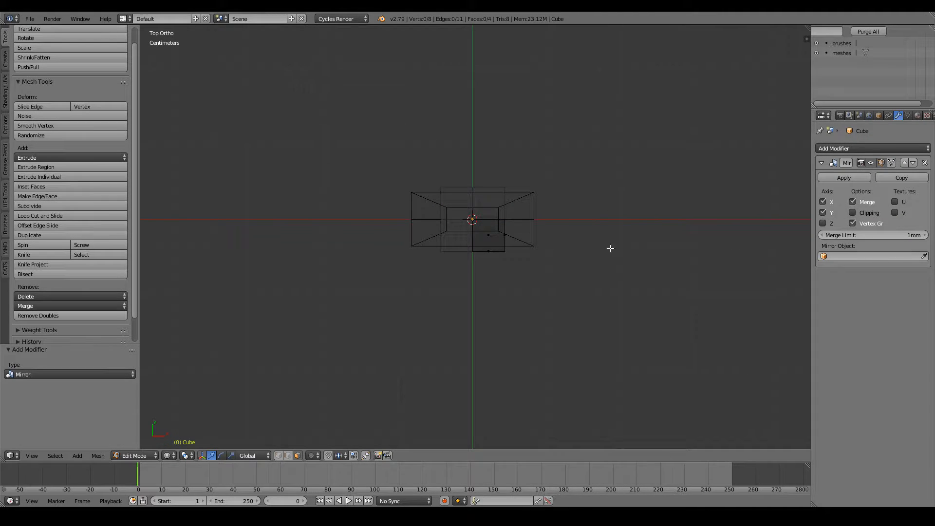
Select the small box's outer side face and move it about 22.8 cm outward along X.
middle_drag(610, 248, 518, 369)
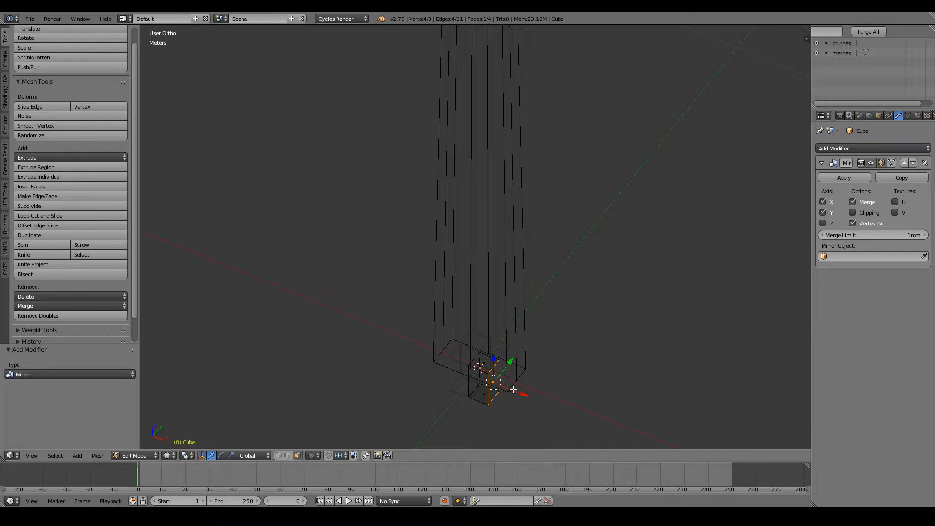
drag(513, 390, 628, 411)
scroll(601, 329, down, 6)
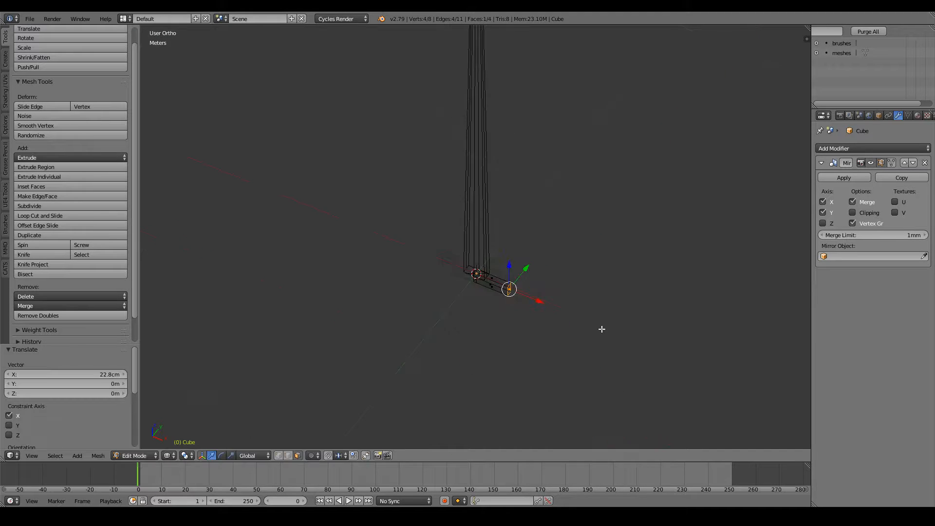
Switch the crossbar back to solid shading and finish editing its mesh.
key(z)
mouse_move(601, 329)
middle_down()
mouse_move(562, 319)
mouse_move(598, 263)
middle_up()
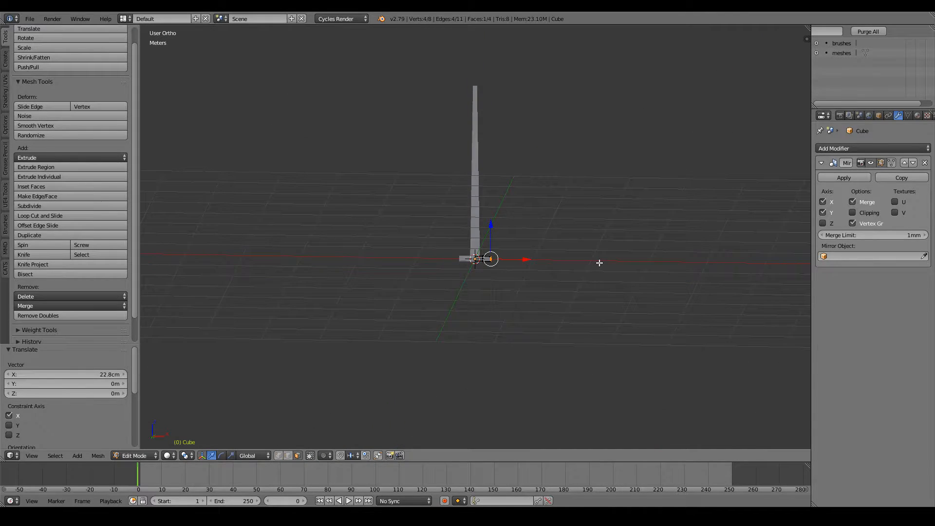
key(KP_1)
scroll(591, 263, up, 4)
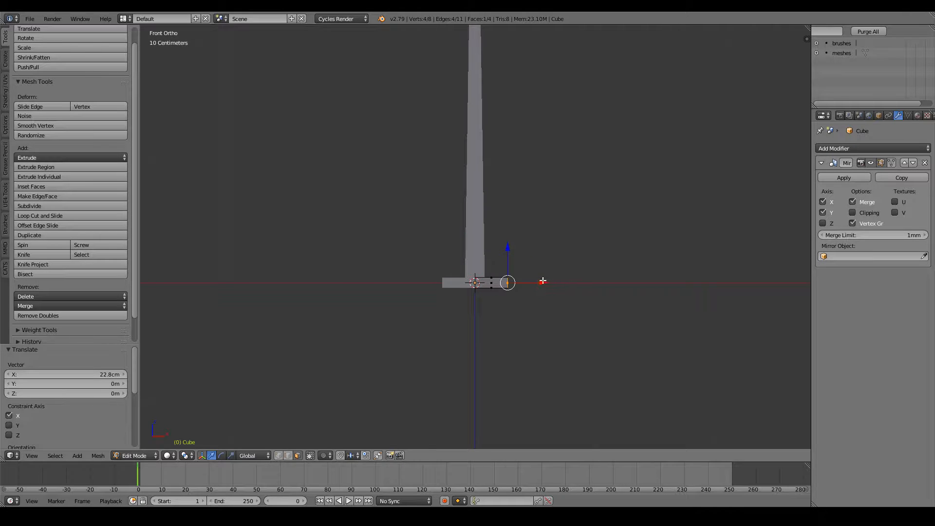
key(Tab)
key(KP_Decimal)
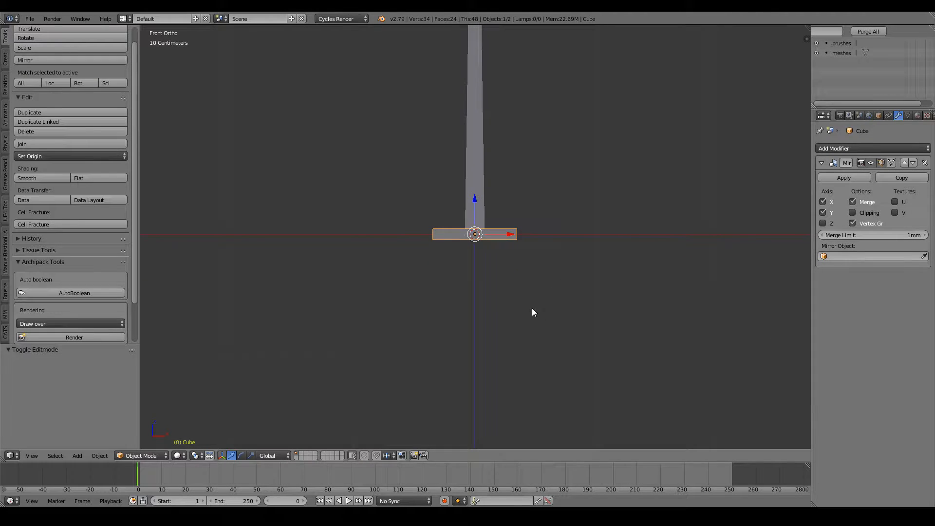
Add a new cube at the origin and scale it uniformly by about -0.074.
key(a)
click(76, 456)
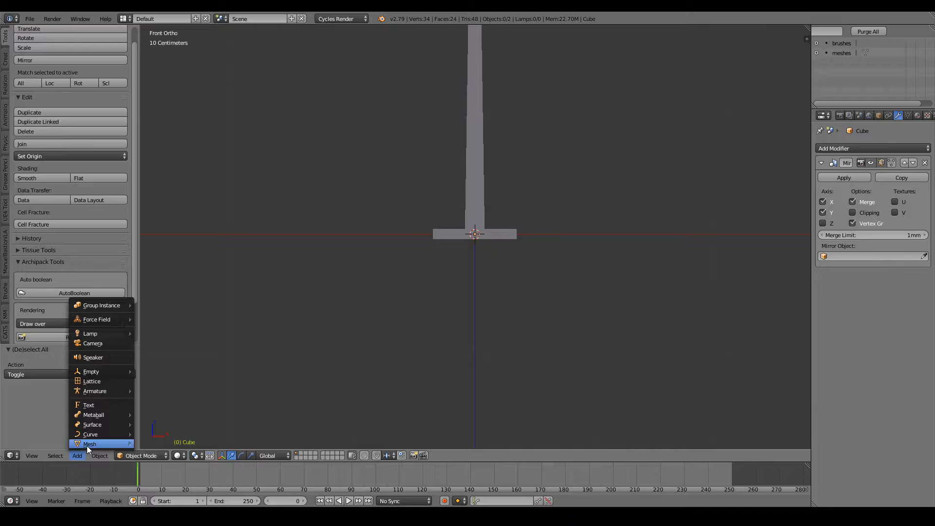
mouse_move(87, 444)
click(171, 204)
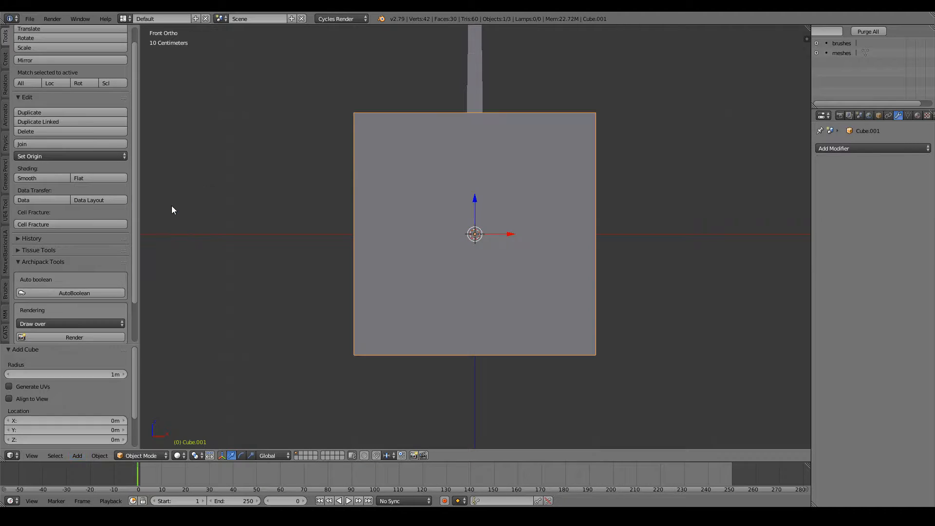
key(s)
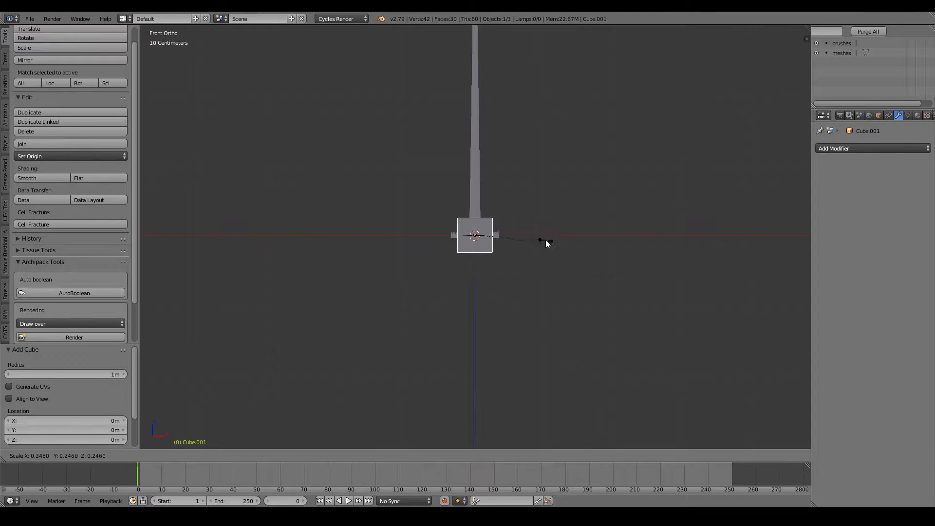
click(487, 217)
key(KP_Decimal)
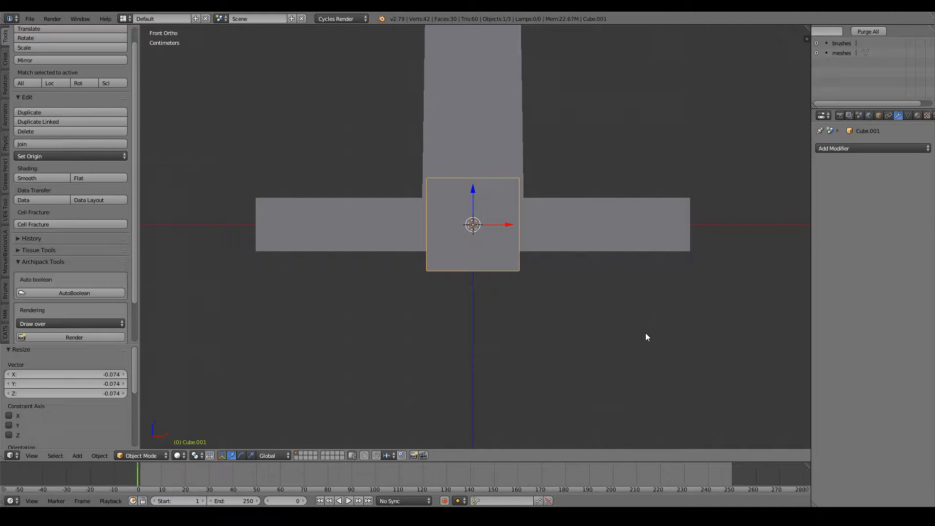
Apply the new cube's rotation and scale, and start editing its mesh with nothing selected.
middle_drag(557, 282, 507, 317)
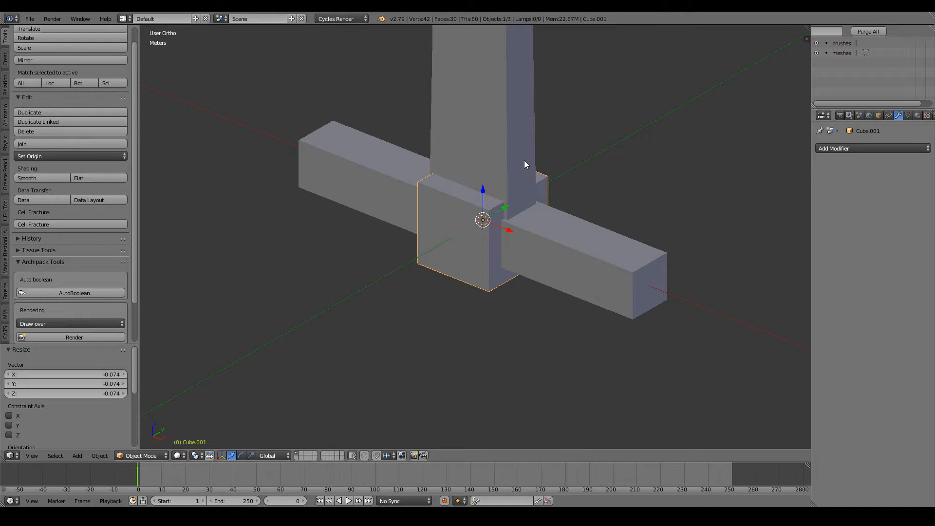
key(Tab)
key(Tab)
key(ctrl+a)
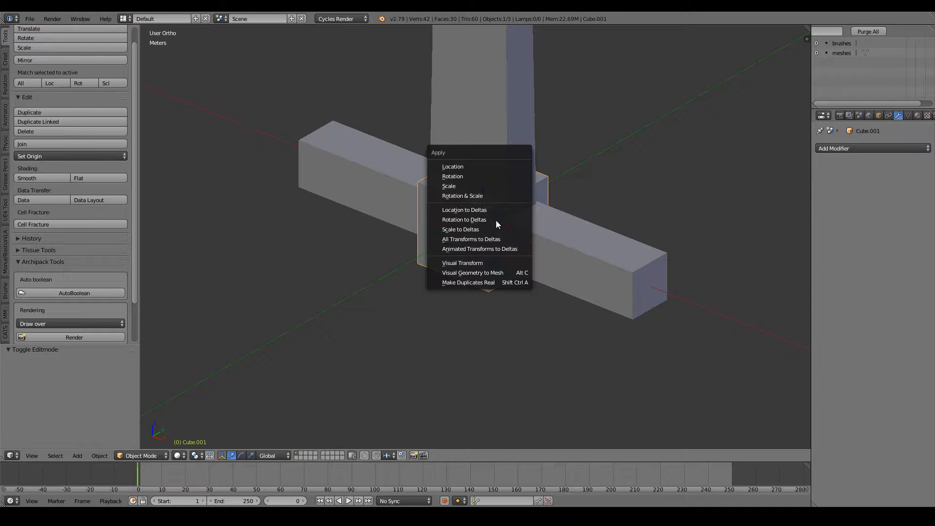
click(493, 195)
key(Tab)
key(a)
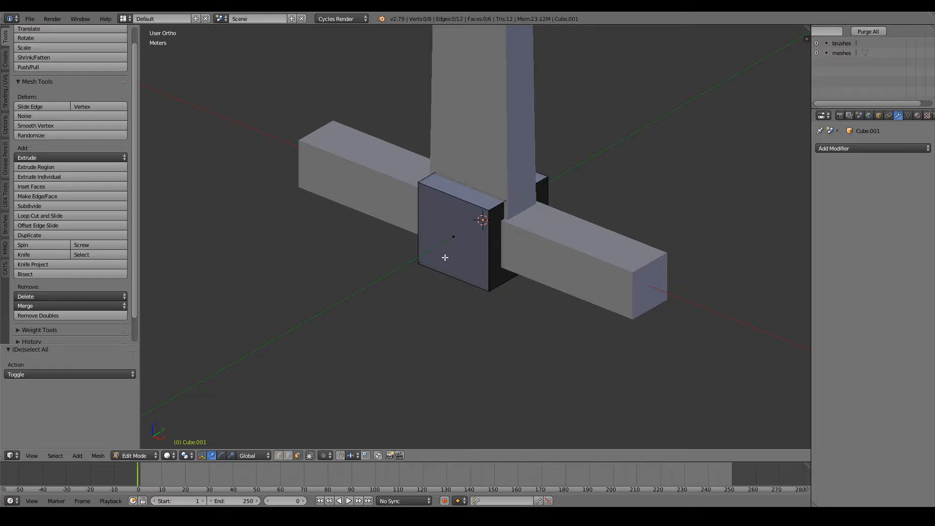
Cut the new cube with two centred vertical edge loops, one across X and one across Y.
key(ctrl+r)
click(444, 256)
right_click(445, 257)
key(ctrl+r)
click(527, 255)
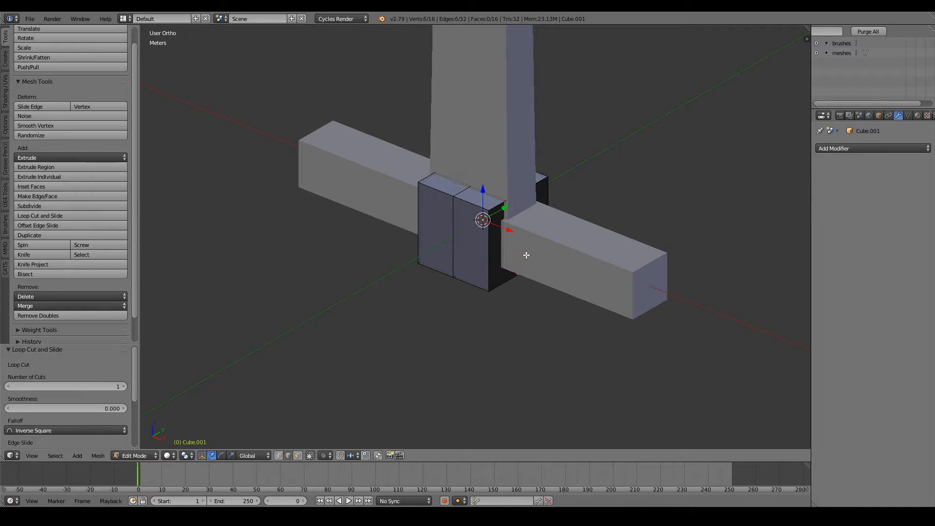
right_click(527, 254)
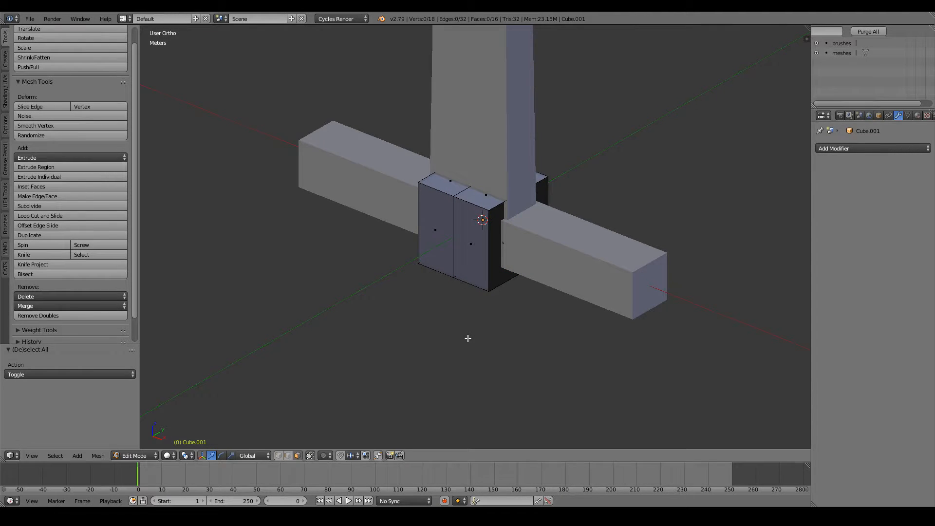
Delete the new cube's faces in wireframe from above, keeping only the positive-X, negative-Y quadrant.
key(KP_7)
key(z)
mouse_move(437, 289)
mouse_down()
mouse_move(428, 220)
mouse_move(447, 197)
mouse_move(511, 188)
mouse_move(538, 197)
mouse_up()
right_click(674, 167)
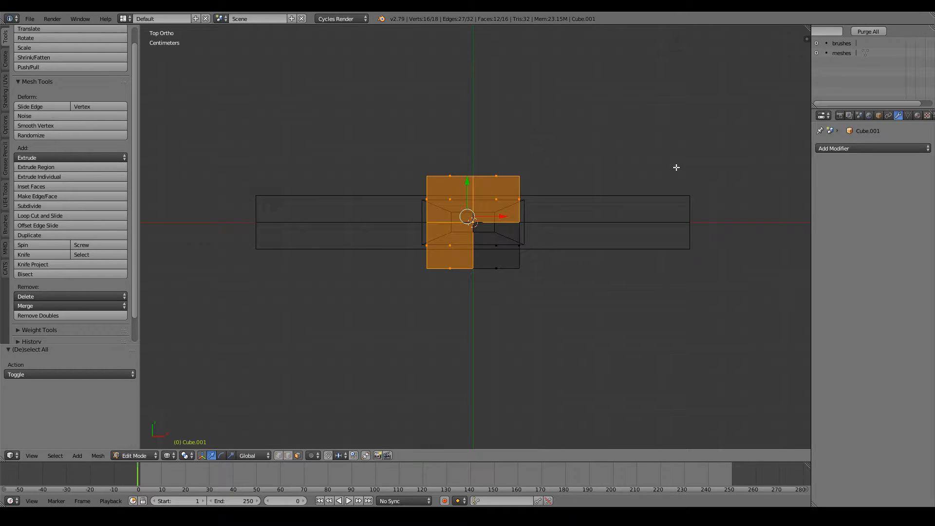
key(x)
click(678, 168)
Add a Mirror modifier on X and Y to the remaining quadrant, and return to solid shading in front view.
click(847, 148)
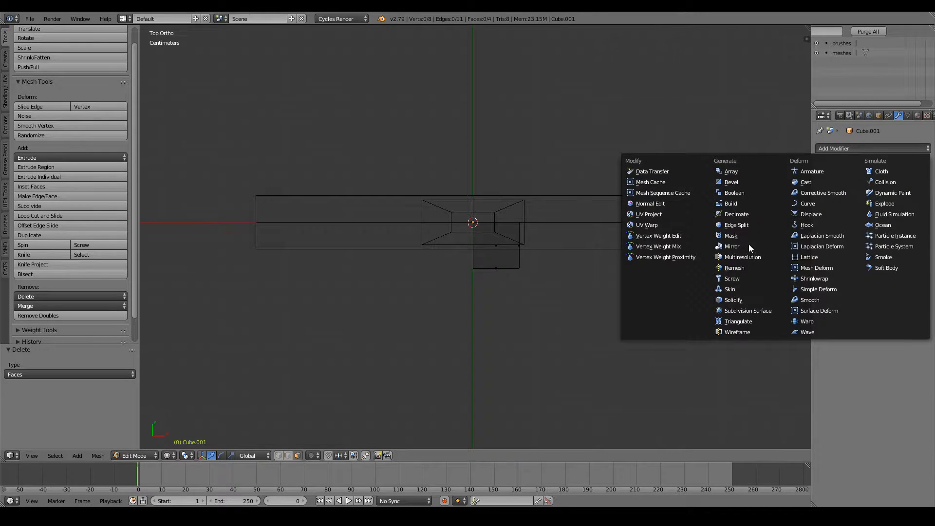
click(732, 246)
click(822, 214)
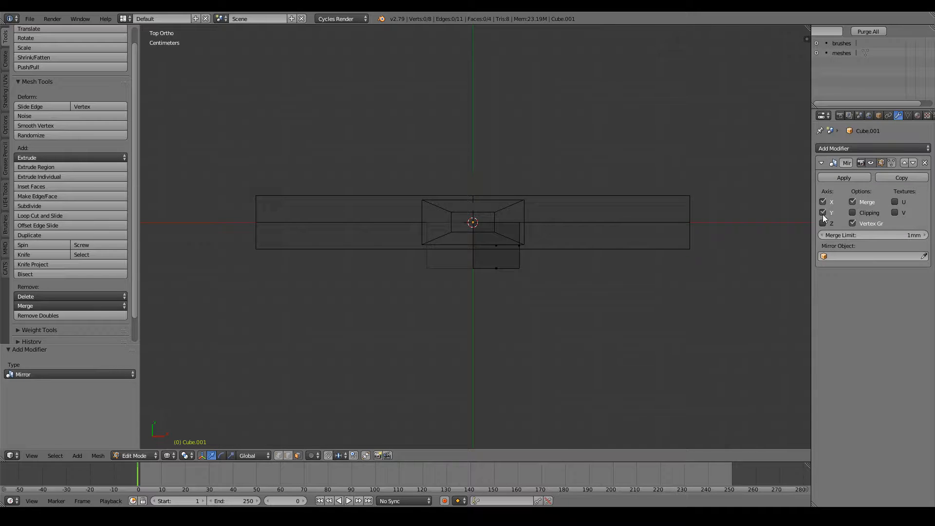
scroll(601, 247, down, 3)
key(z)
key(KP_1)
key(Tab)
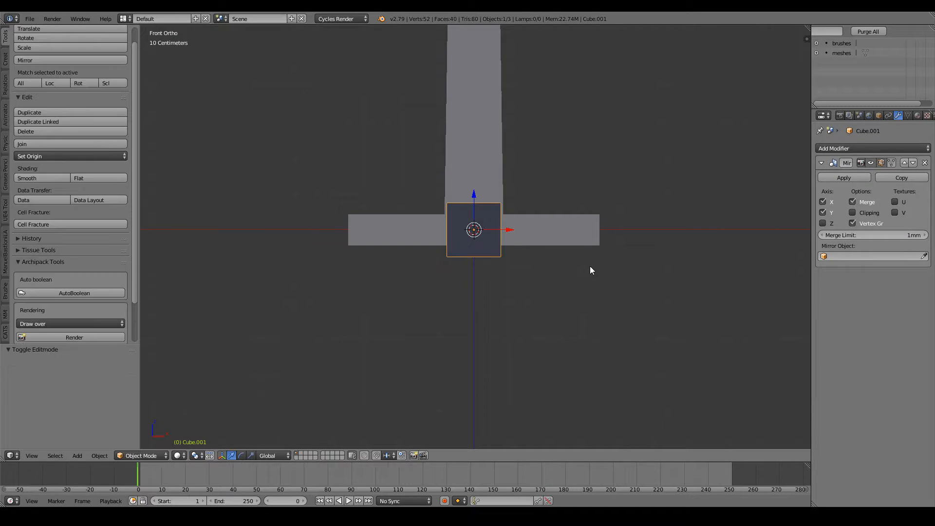
Flip the normals of all faces in the new cube's mesh.
key(Tab)
key(a)
key(w)
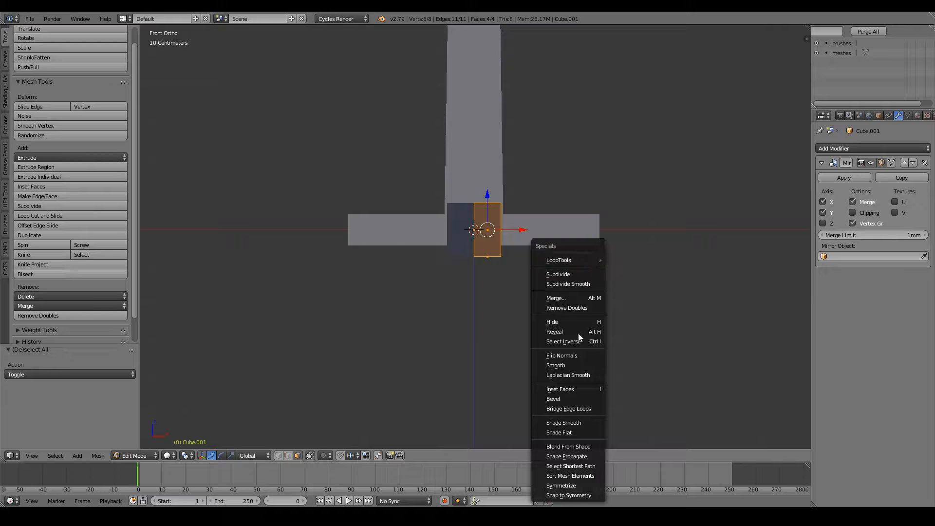
click(571, 357)
key(a)
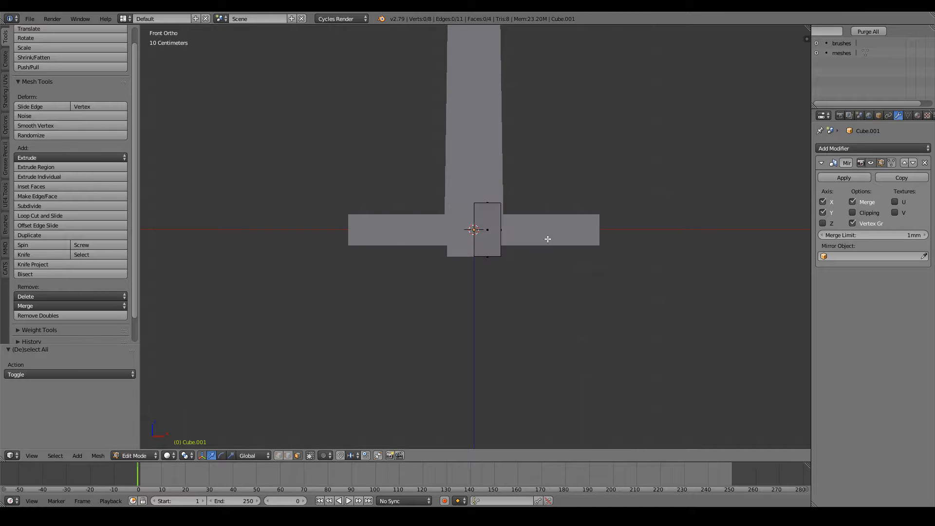
Select the box's top face and move it about 10.3 cm down along Z.
shift+scroll(547, 239, down, 3)
key(a)
drag(487, 155, 494, 192)
Select the box's bottom face and move it about 54.4 cm down along Z, with a final 1.21 cm upward correction.
middle_drag(494, 192, 534, 138)
right_click(486, 239)
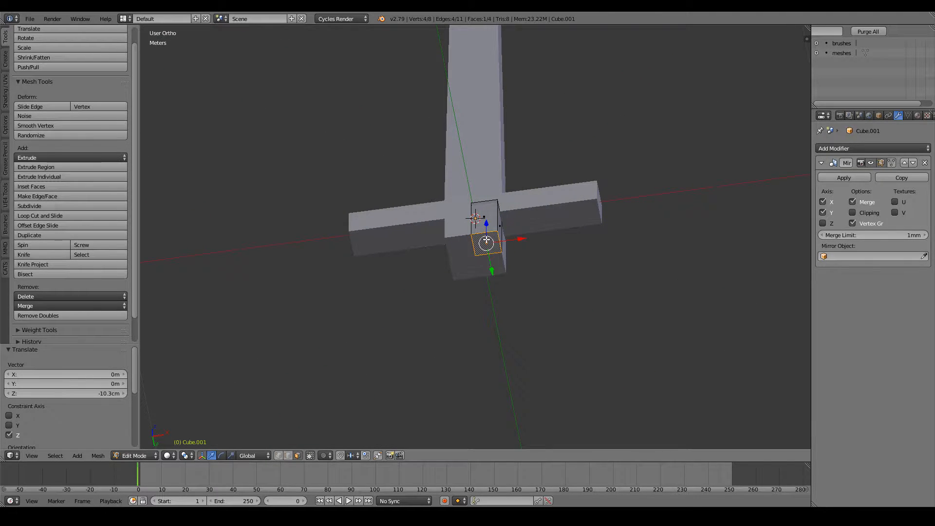
key(KP_1)
drag(492, 224, 519, 415)
scroll(579, 290, down, 10)
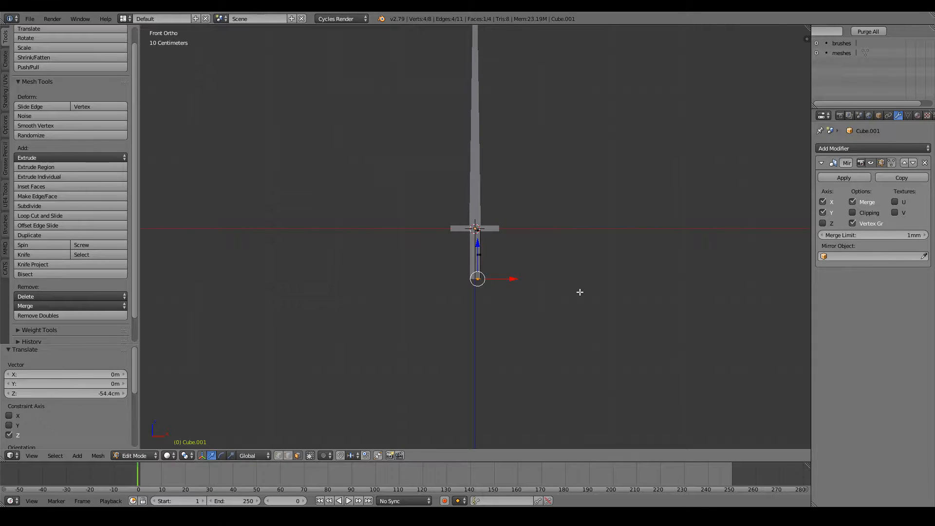
scroll(535, 288, up, 3)
scroll(507, 278, up, 3)
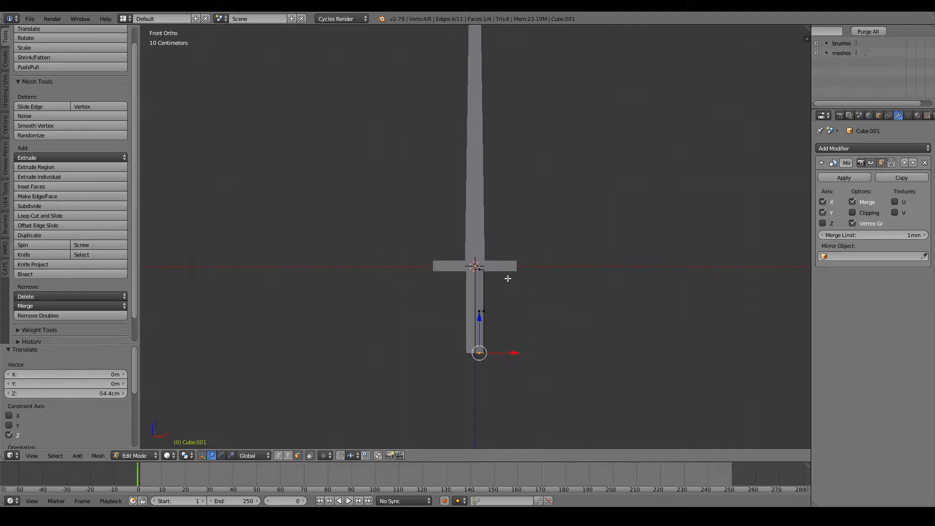
drag(478, 317, 482, 316)
Finish editing the elongated box's mesh and deselect all objects.
scroll(577, 259, down, 3)
shift+scroll(576, 260, up, 2)
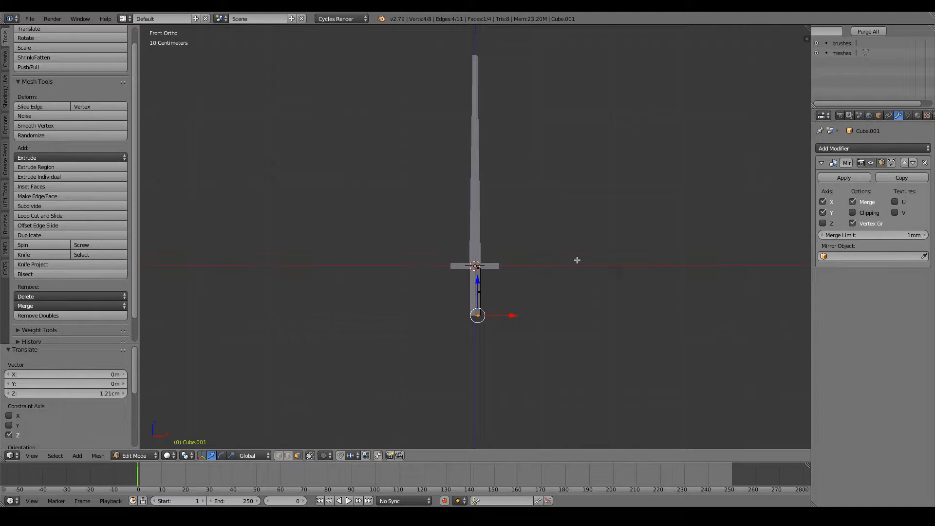
key(Tab)
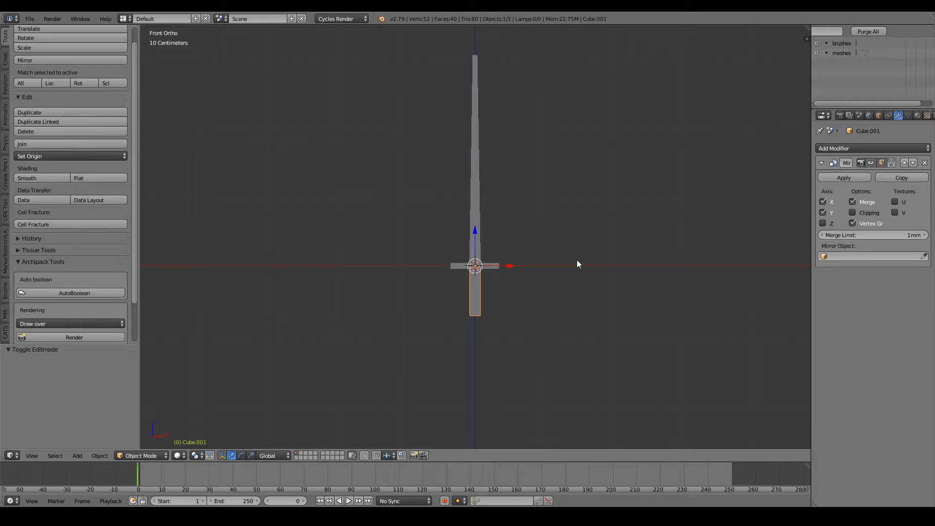
key(Tab)
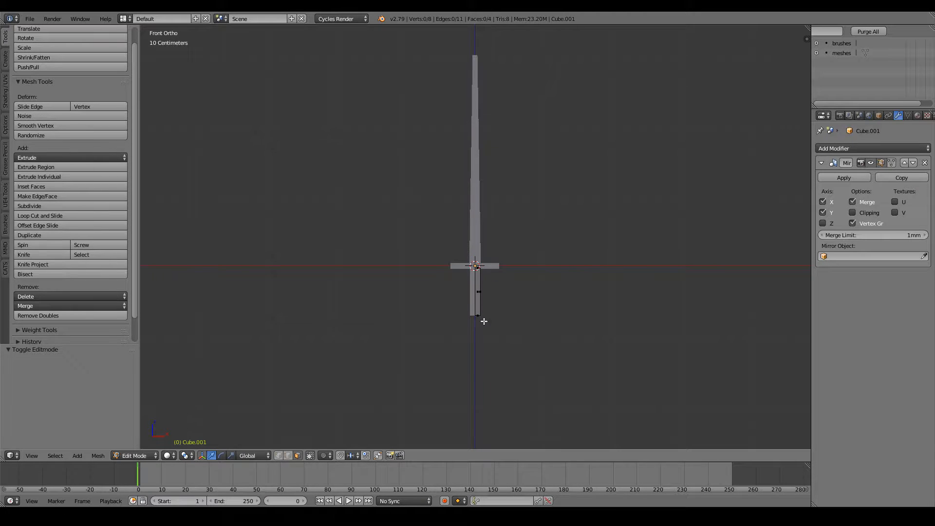
key(Tab)
key(a)
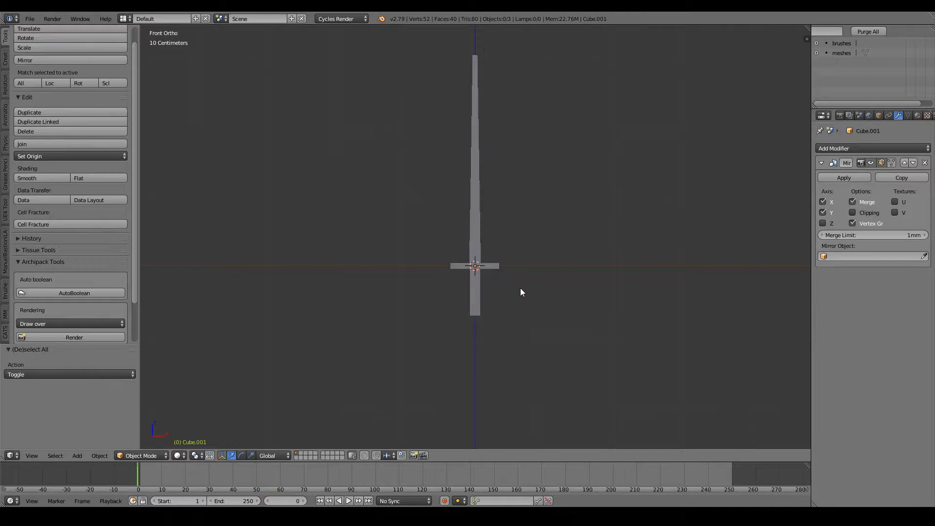
Examine how the tapered post, the crossbar and the lower box fit together from the front and from oblique angles.
shift+scroll(520, 288, down, 3)
scroll(519, 292, up, 4)
shift+scroll(520, 292, up, 4)
shift+scroll(520, 292, down, 6)
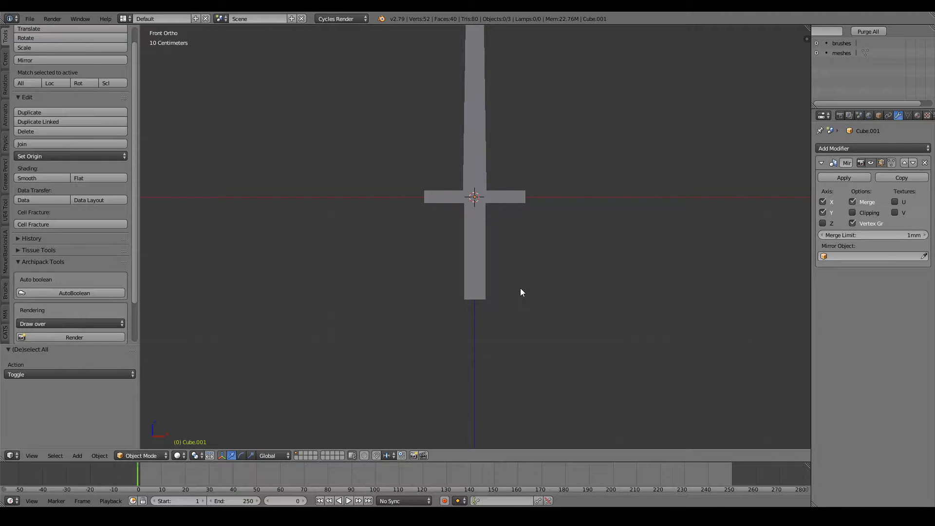
middle_drag(574, 223, 792, 186)
scroll(517, 261, up, 5)
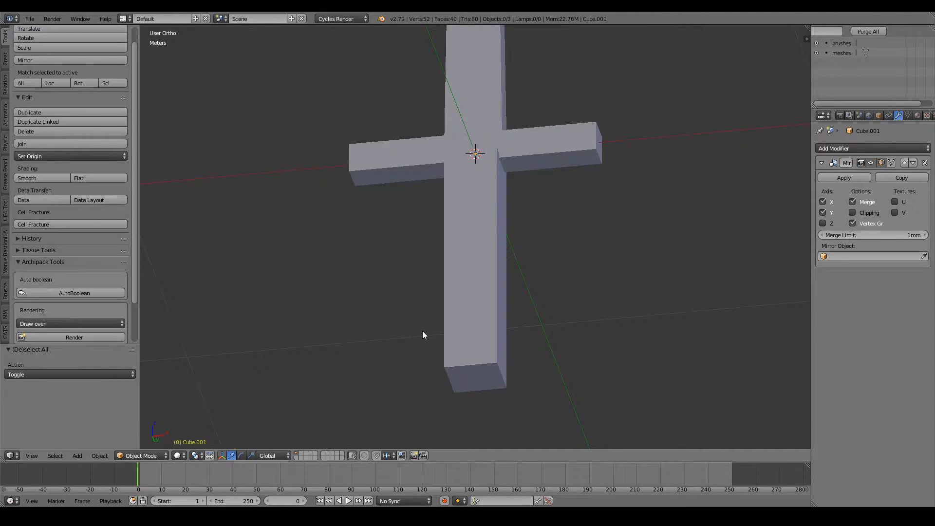
scroll(422, 335, down, 5)
key(KP_1)
shift+scroll(422, 331, up, 15)
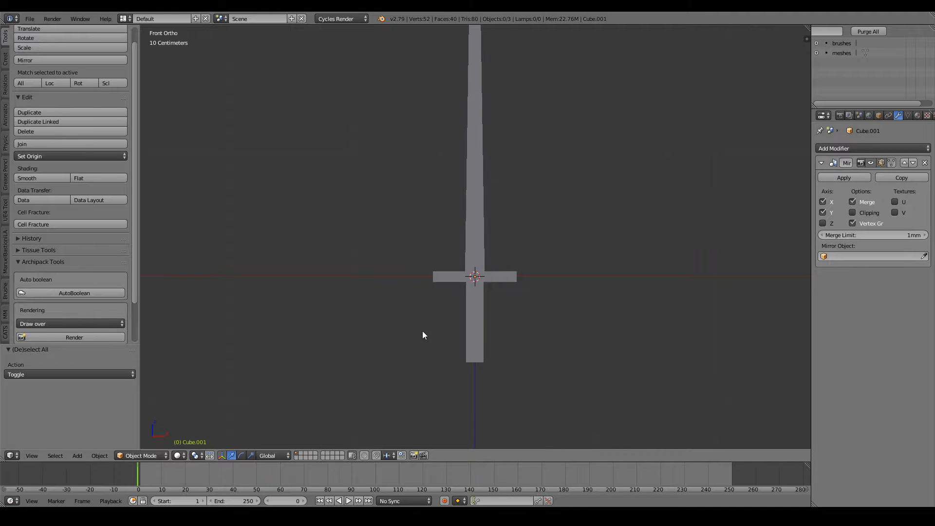
scroll(422, 331, down, 2)
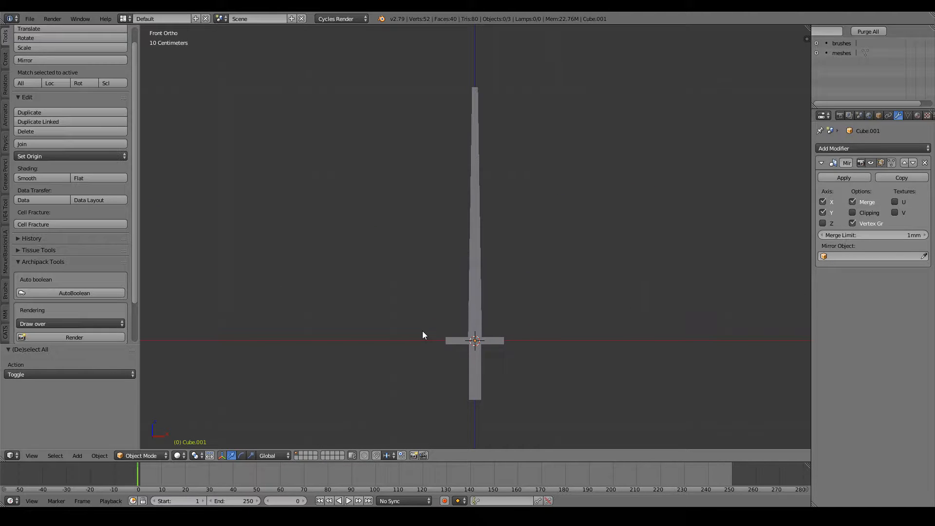
shift+scroll(531, 245, up, 5)
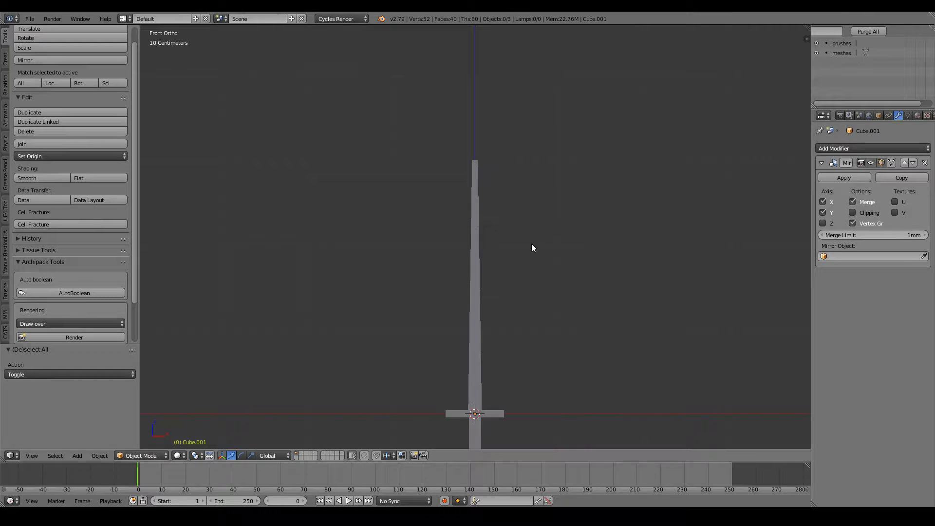
shift+scroll(532, 245, down, 6)
middle_drag(531, 244, 505, 287)
middle_drag(580, 310, 580, 331)
shift+scroll(580, 331, down, 6)
key(a)
scroll(605, 279, up, 6)
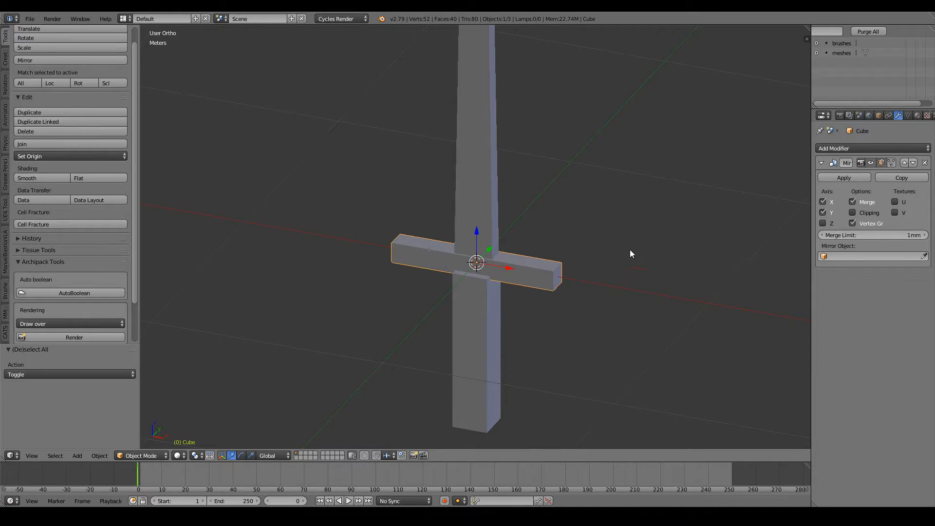
key(Tab)
middle_drag(647, 232, 603, 281)
key(Tab)
scroll(603, 280, down, 4)
middle_drag(477, 279, 606, 257)
Select the tapered blade and open its mesh for editing at the top end, seen from the front.
right_click(441, 190)
key(Tab)
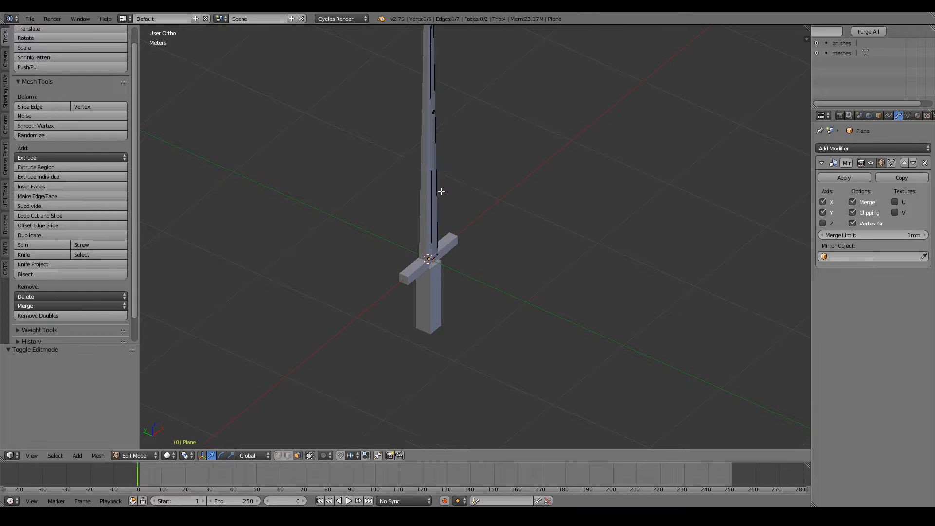
shift+scroll(442, 190, up, 5)
middle_drag(525, 191, 471, 147)
scroll(471, 147, down, 3)
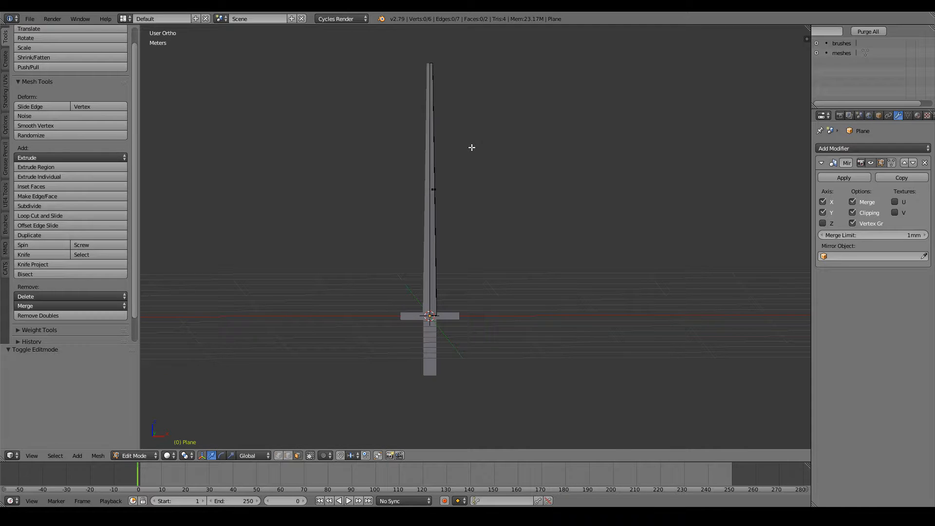
key(Tab)
key(KP_1)
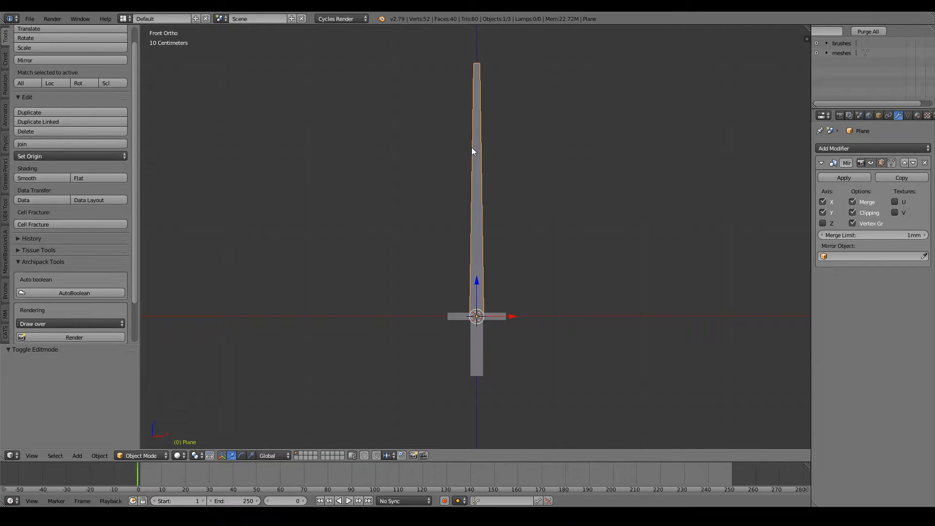
shift+scroll(471, 147, up, 14)
scroll(471, 147, up, 7)
key(Tab)
scroll(471, 147, up, 6)
ctrl+scroll(471, 147, up, 4)
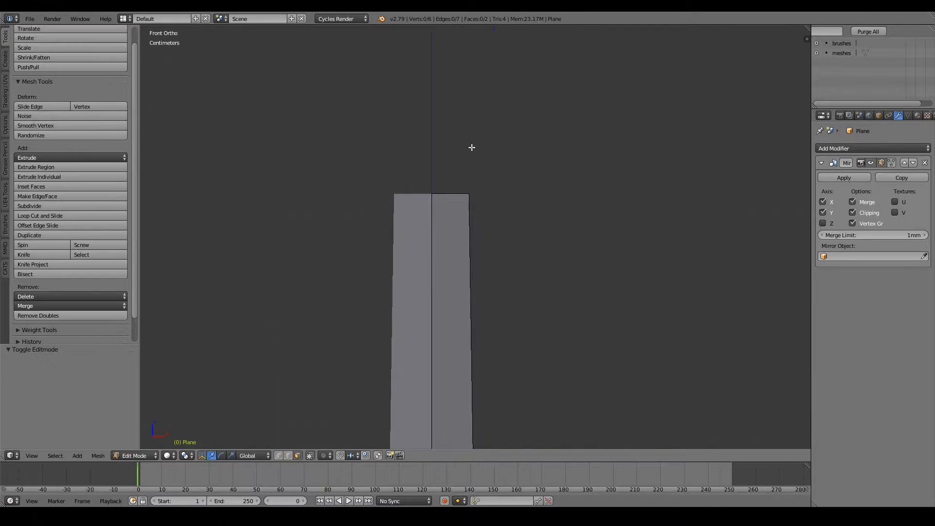
Extrude the blade's two open top edges about 2.4 cm inward along X and 4.4 cm up along Z.
shift+scroll(472, 147, up, 5)
scroll(472, 147, up, 4)
middle_drag(472, 147, 438, 197)
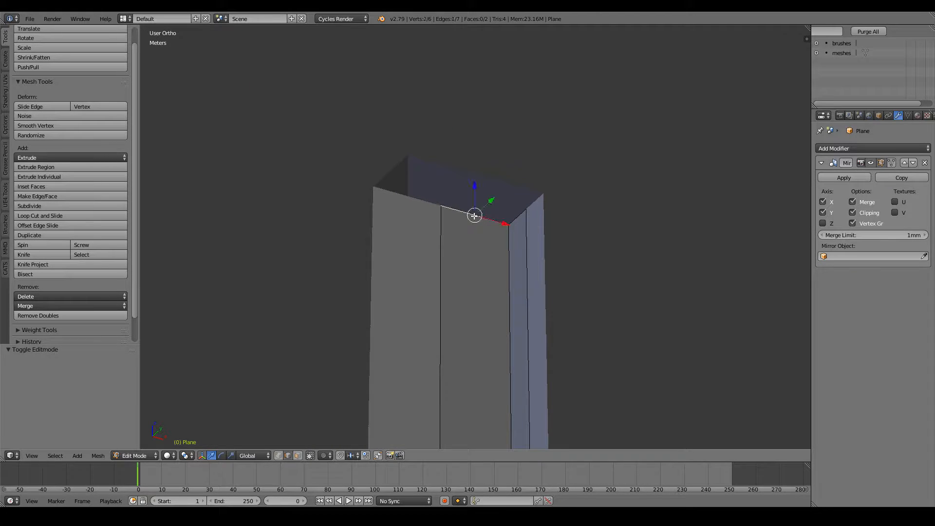
shift+right_click(517, 217)
shift+scroll(516, 217, up, 7)
key(KP_1)
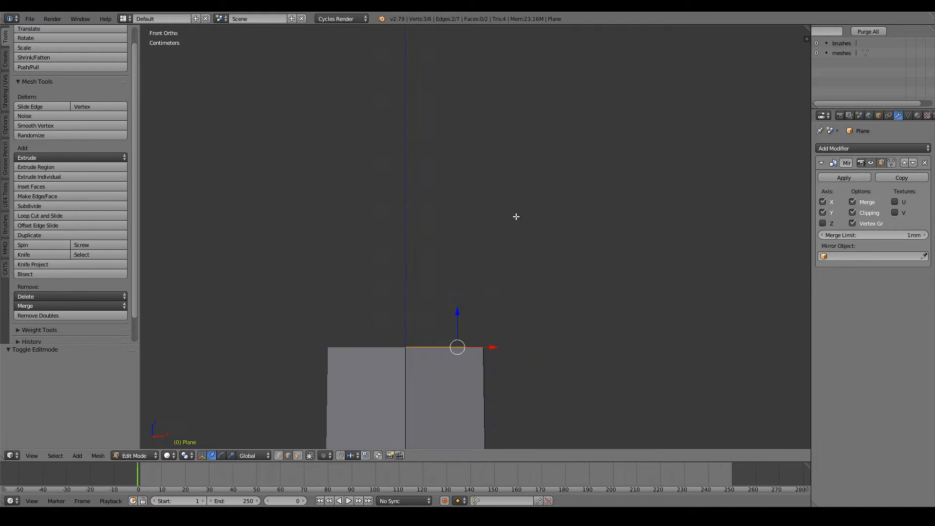
key(e)
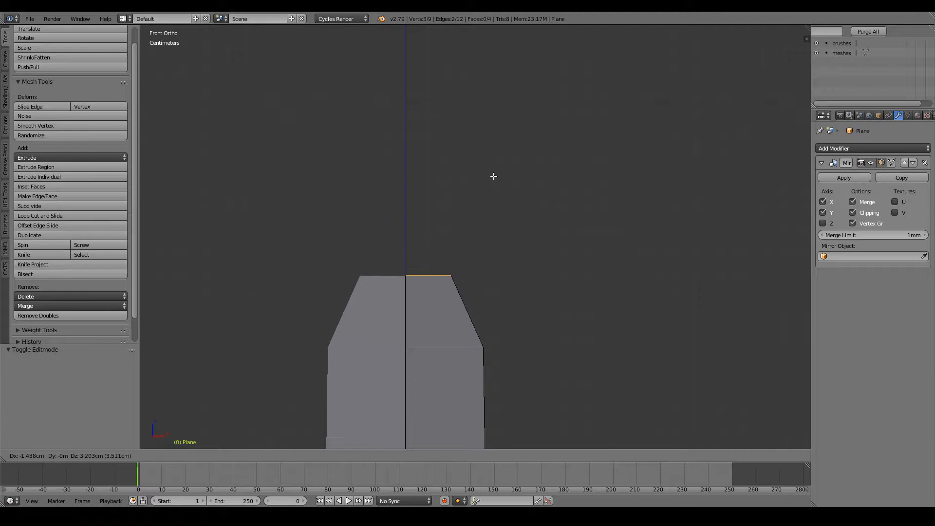
click(475, 155)
scroll(497, 178, down, 5)
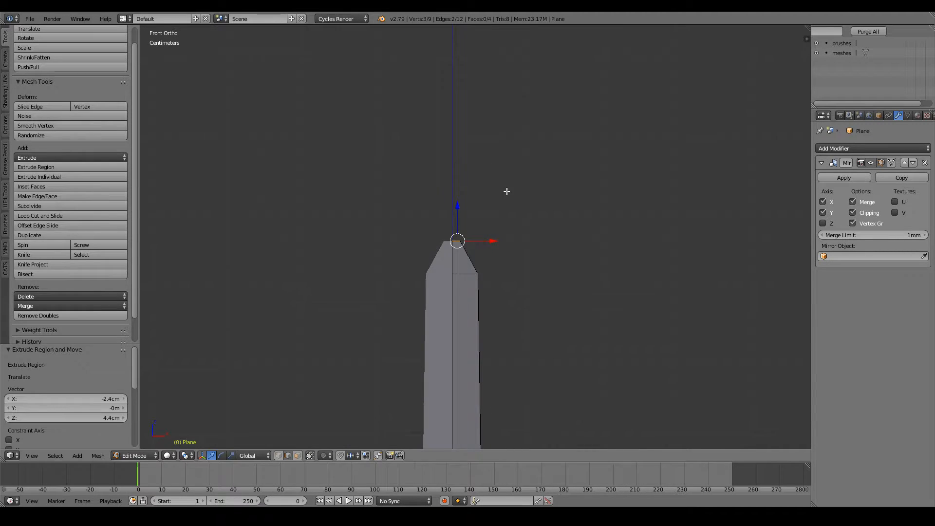
Select the edges around the base of the blade's tip and move them about 3.09 mm along Y.
key(Tab)
scroll(506, 195, up, 4)
middle_drag(506, 196, 422, 245)
scroll(453, 241, up, 3)
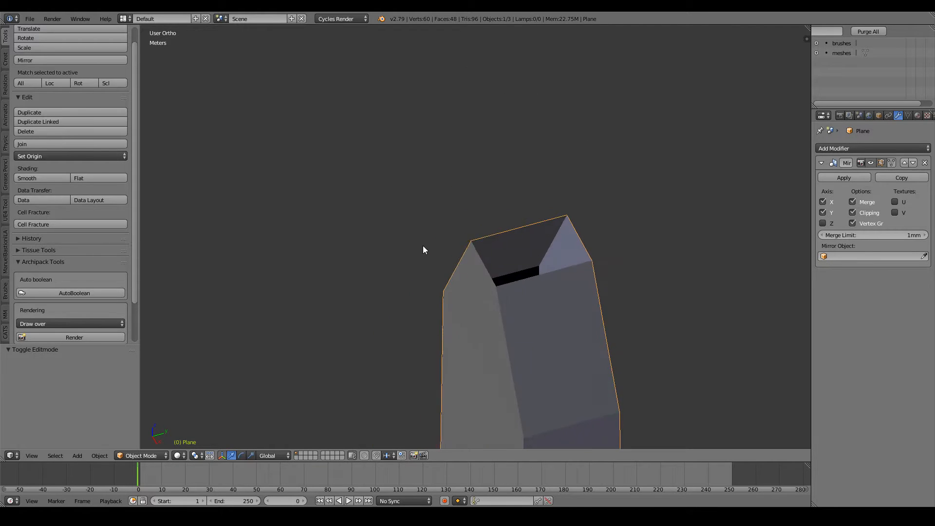
key(Tab)
alt+right_click(490, 373)
scroll(490, 371, down, 10)
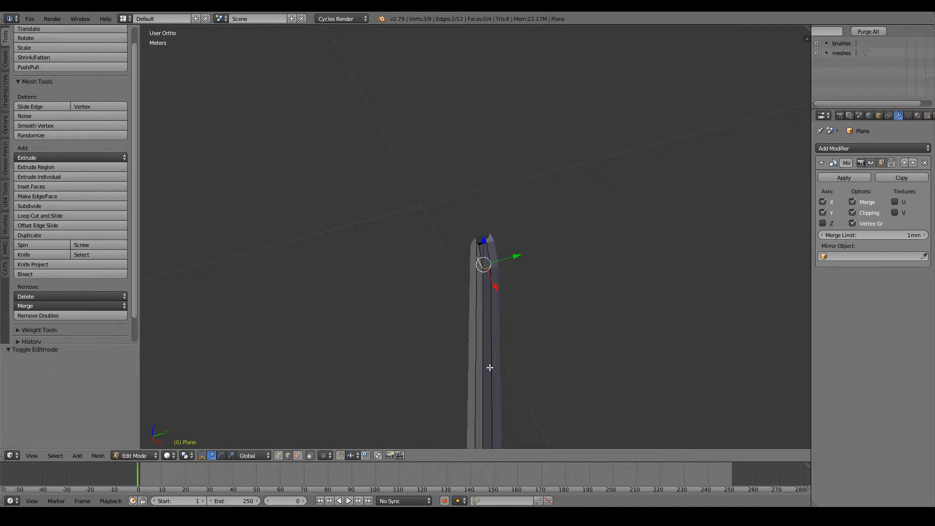
key(KP_3)
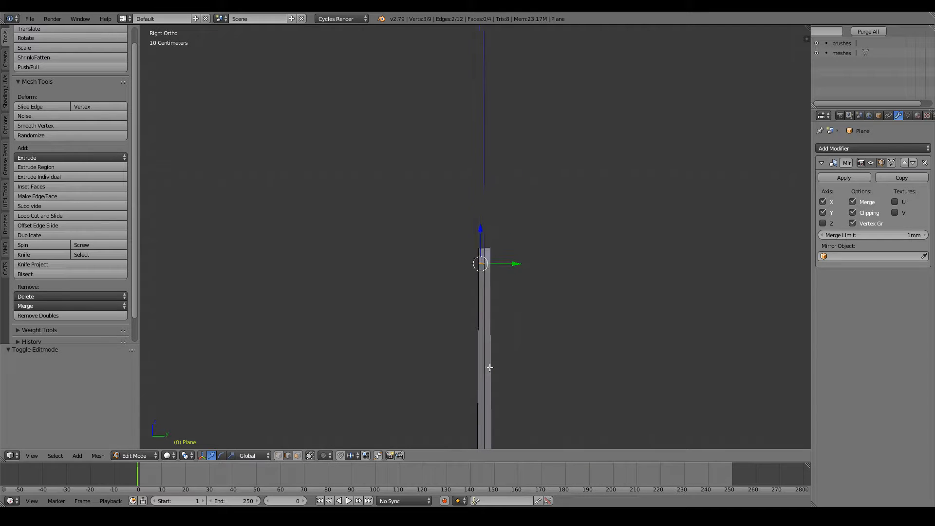
scroll(490, 367, up, 10)
shift+scroll(544, 394, down, 8)
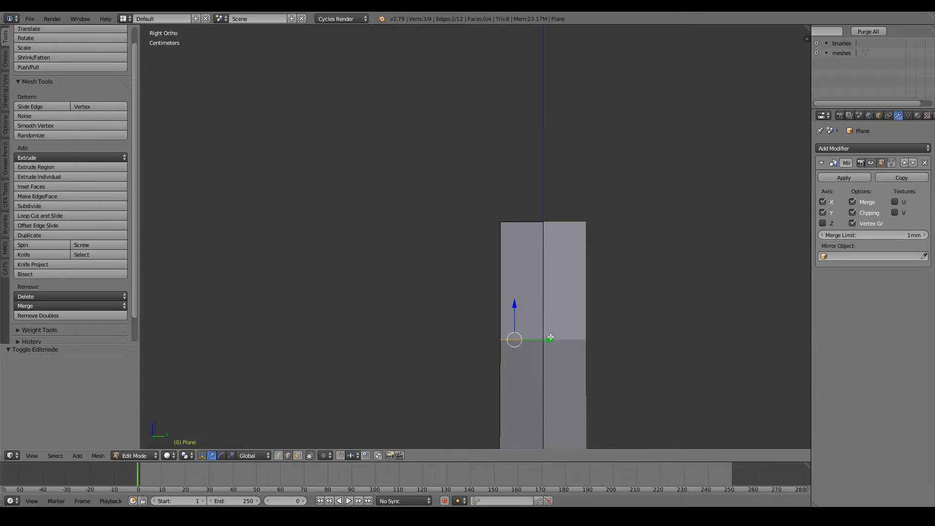
drag(550, 337, 560, 342)
middle_drag(459, 200, 485, 217)
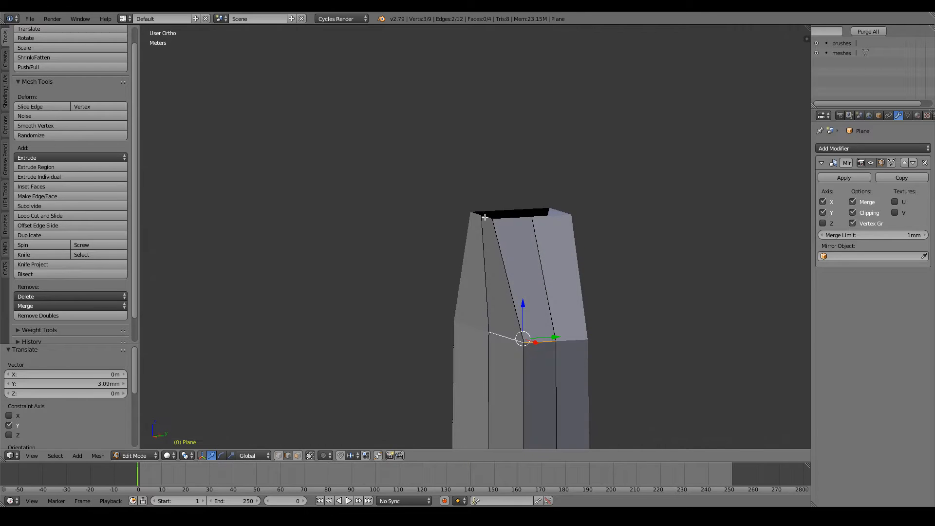
Move the tip's front top edge inward along Y and check the narrowed tip from the front.
drag(521, 222, 552, 216)
middle_drag(574, 228, 688, 238)
scroll(688, 239, down, 6)
key(Tab)
scroll(688, 238, down, 3)
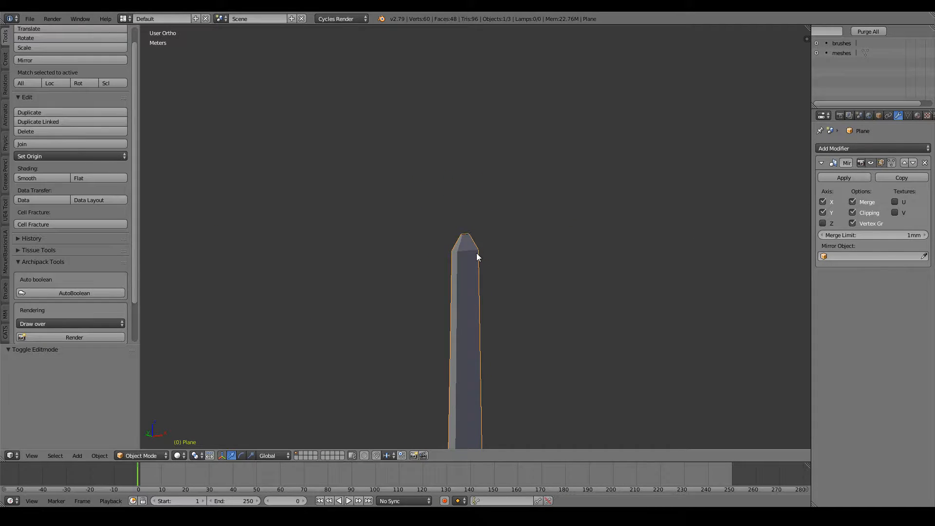
key(KP_1)
scroll(476, 253, down, 2)
scroll(476, 252, up, 3)
key(Tab)
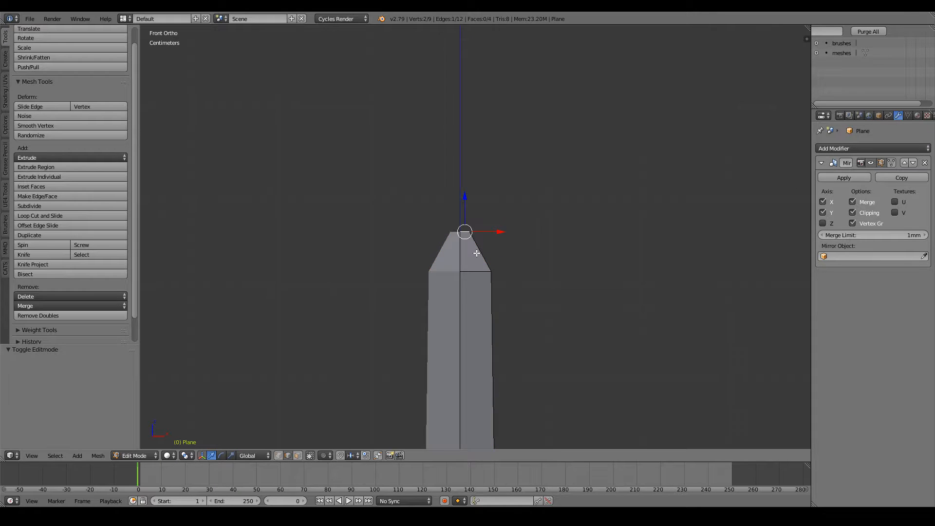
scroll(476, 253, up, 6)
click(490, 223)
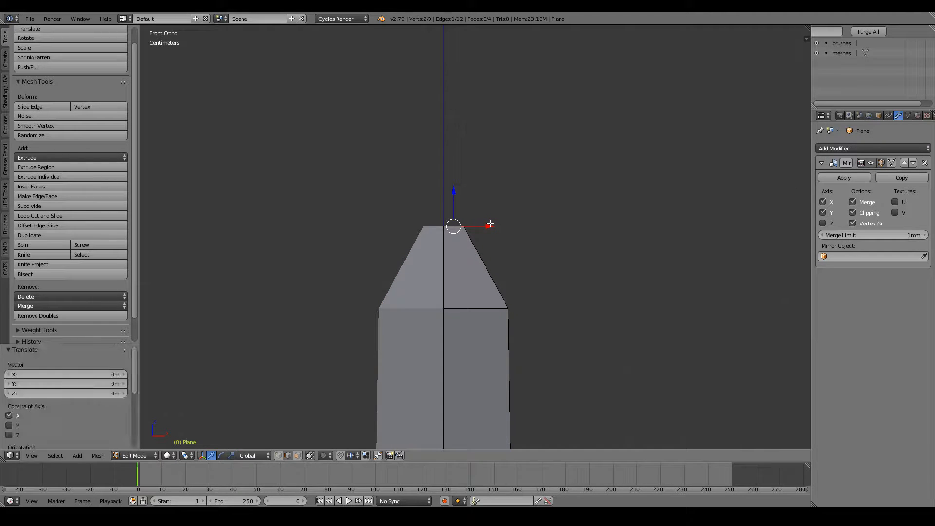
drag(490, 223, 421, 227)
Select the tip's two open top edges and extrude them again upward and inward toward the centre line.
middle_drag(588, 171, 463, 237)
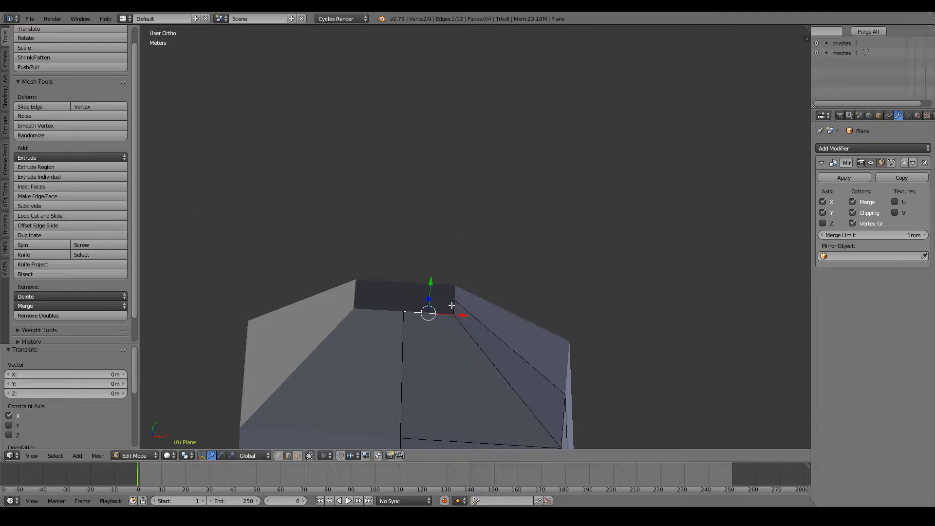
middle_drag(433, 317, 443, 286)
scroll(442, 286, up, 1)
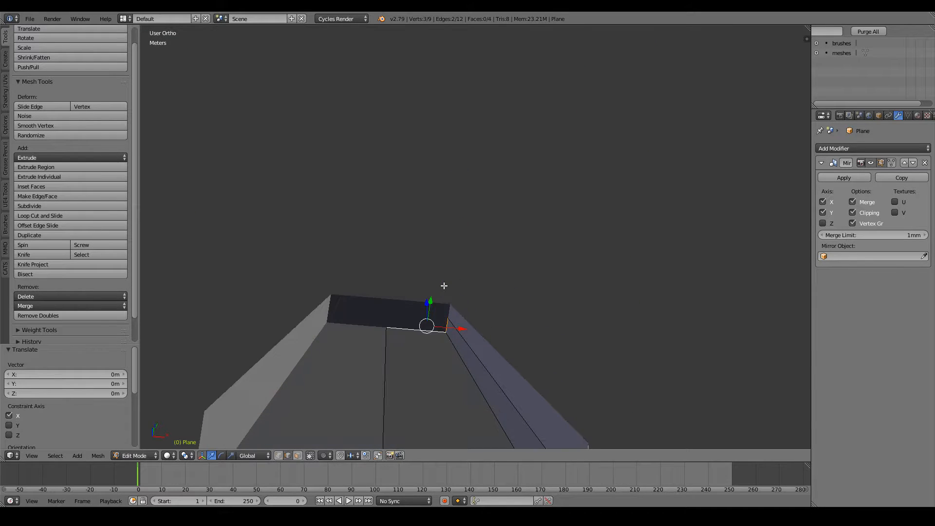
key(KP_1)
scroll(444, 286, up, 3)
key(e)
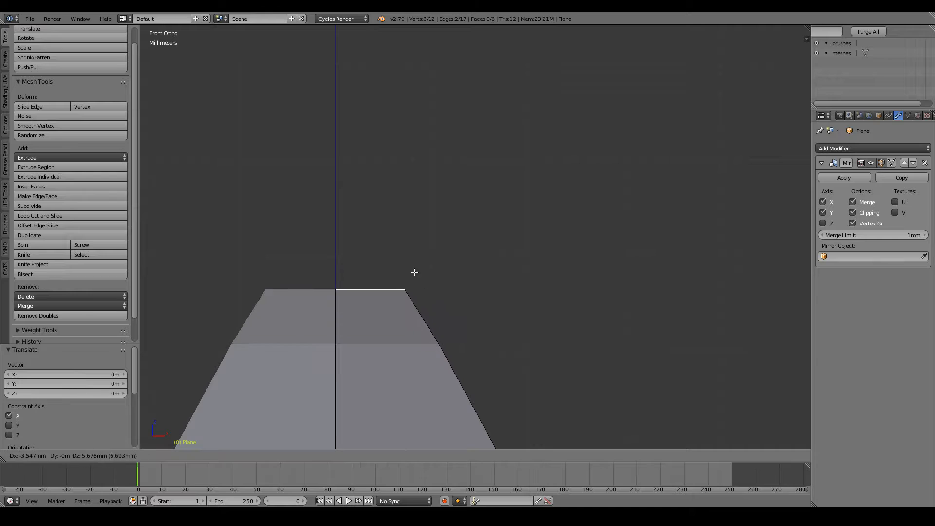
click(356, 243)
Try to close the tip's open top with a face across the selected edges, and undo it.
middle_drag(424, 196, 423, 230)
key(f)
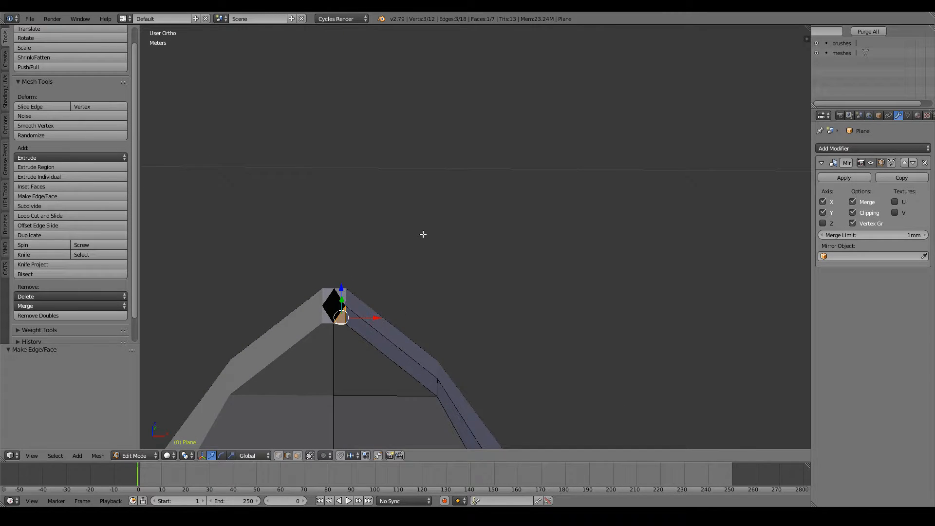
key(z)
ctrl+scroll(424, 234, down, 4)
shift+scroll(423, 234, down, 7)
key(z)
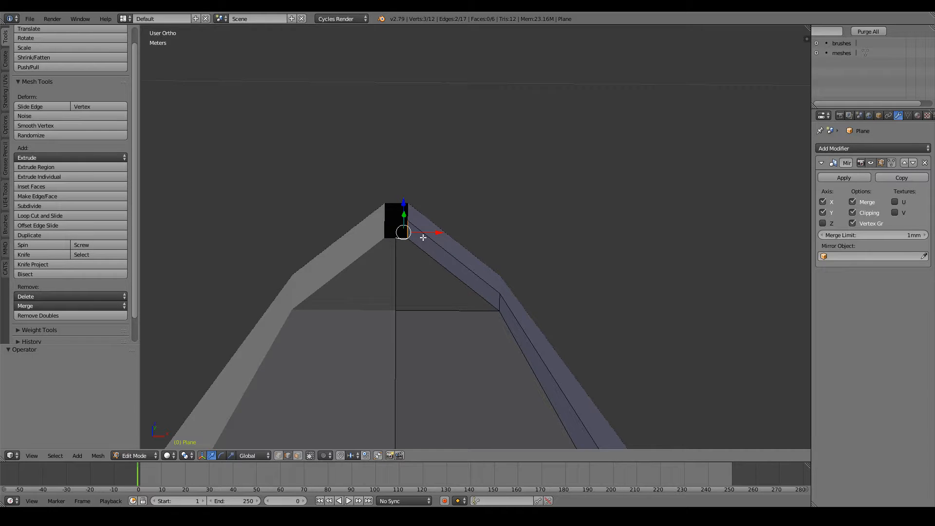
Switch to vertex selection and extrude the tip's side vertex about 2.16 mm along X to the blade's centre.
scroll(422, 237, up, 6)
click(310, 456)
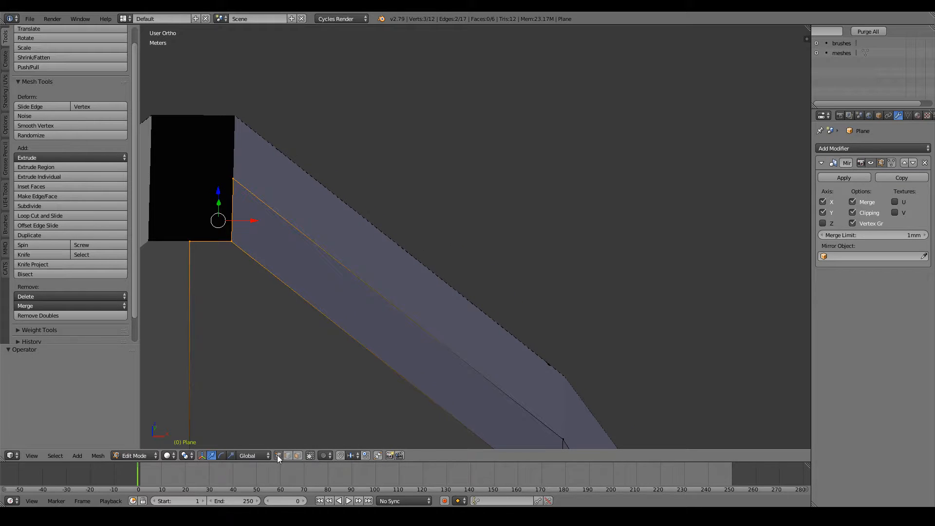
right_click(234, 179)
key(e)
key(x)
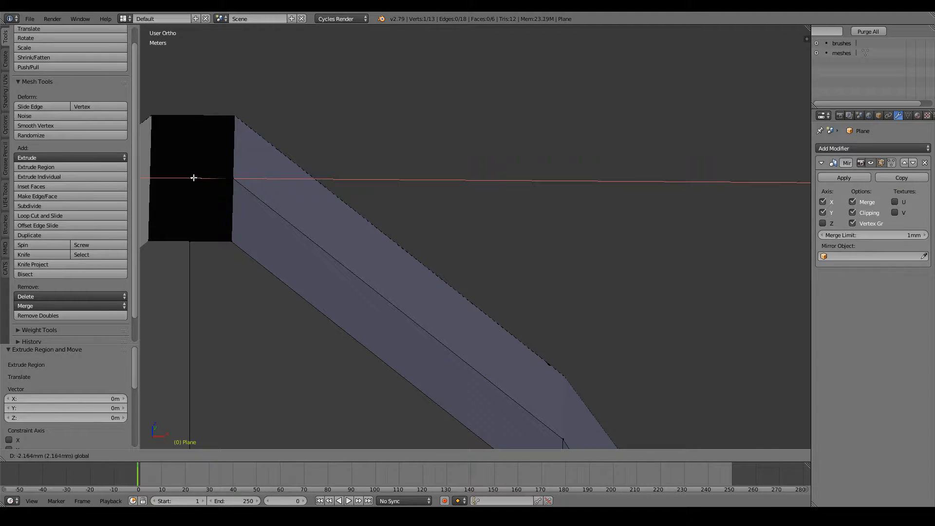
click(194, 177)
Fill the tip's open top with a face between its four corner vertices and finish editing the mesh.
shift+right_click(189, 244)
shift+right_click(230, 240)
shift+right_click(234, 182)
key(f)
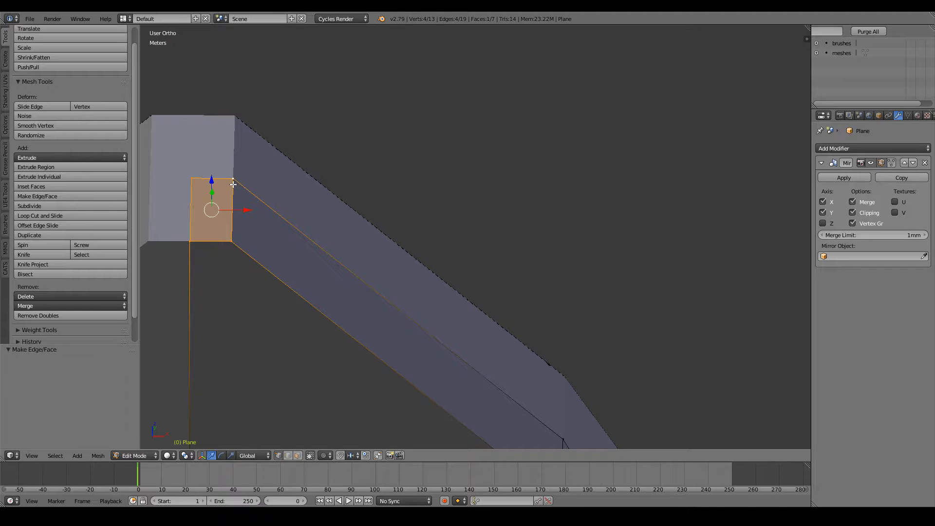
key(a)
scroll(233, 184, down, 8)
key(Tab)
scroll(399, 246, down, 10)
middle_drag(604, 356, 484, 305)
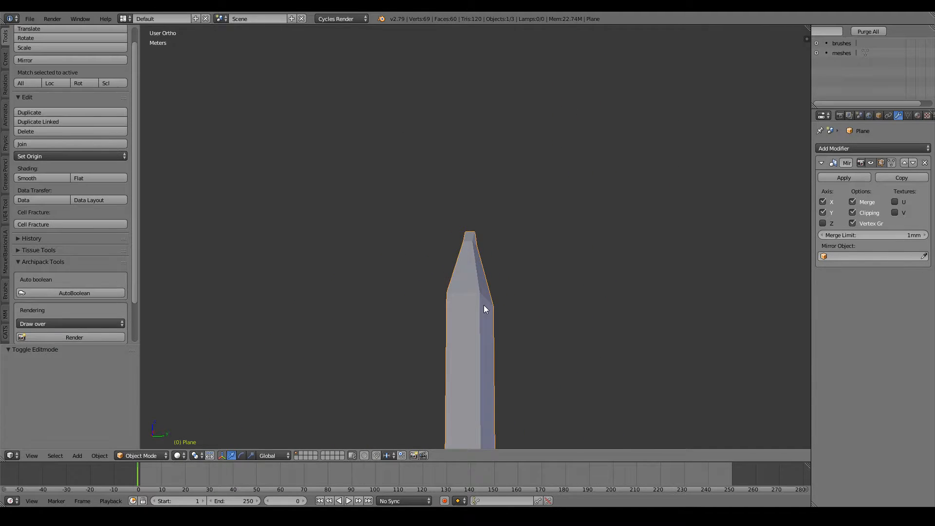
Select the vertices at the tip's front top edge, including hidden ones, move them inward along Y, and finish editing.
key(Tab)
scroll(505, 311, up, 3)
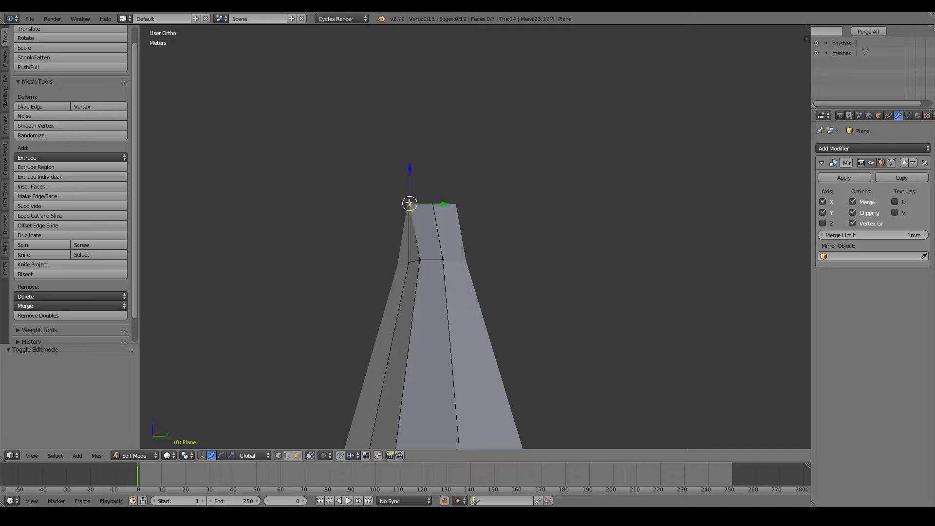
key(z)
key(c)
click(409, 203)
right_click(409, 202)
key(z)
drag(440, 205, 458, 207)
key(Tab)
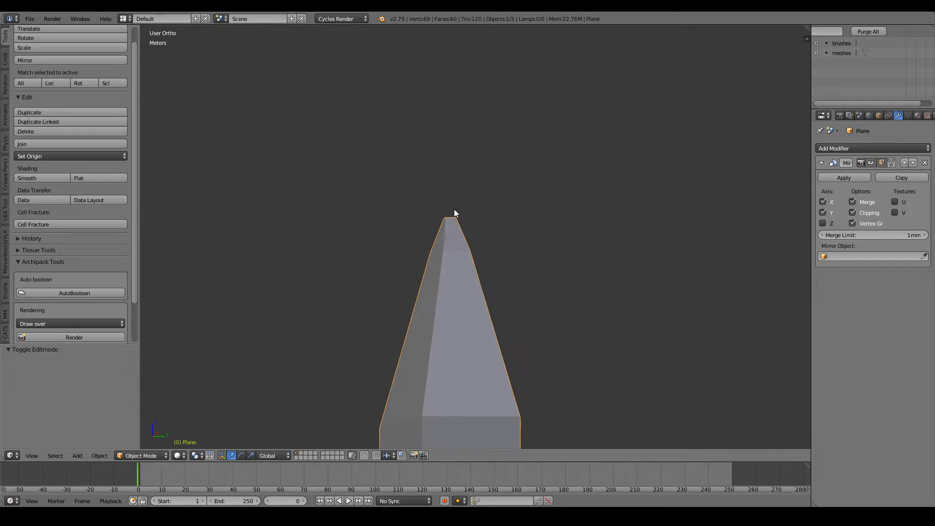
middle_drag(456, 214, 552, 261)
scroll(555, 260, down, 10)
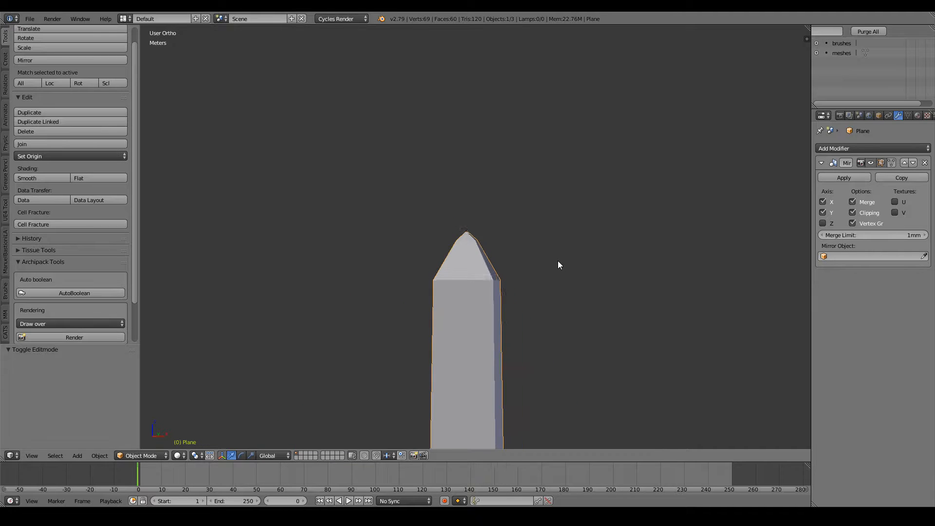
Add a Subdivision Surface modifier to the blade with 2 view subdivisions.
click(860, 148)
click(757, 310)
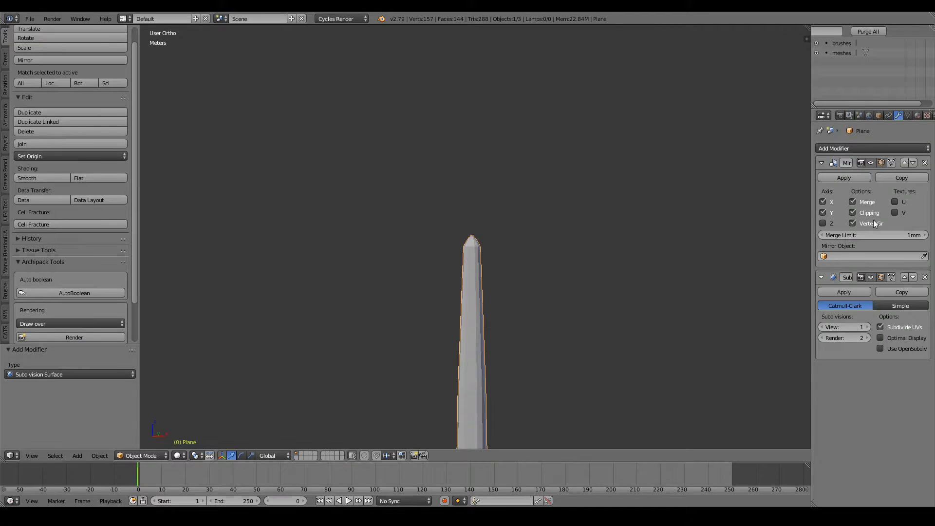
click(867, 327)
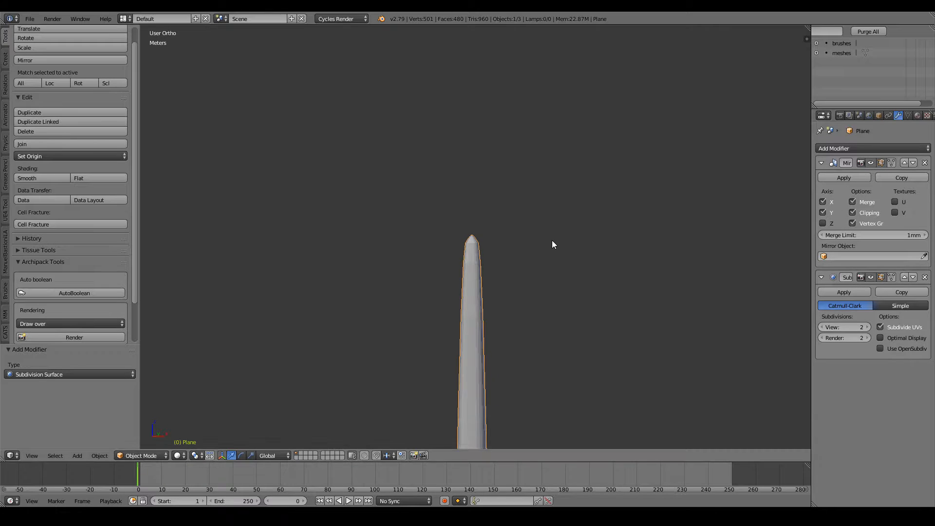
Deselect everything and examine the smoothed blade and its tip from near and far.
key(a)
scroll(550, 263, down, 2)
scroll(550, 264, up, 10)
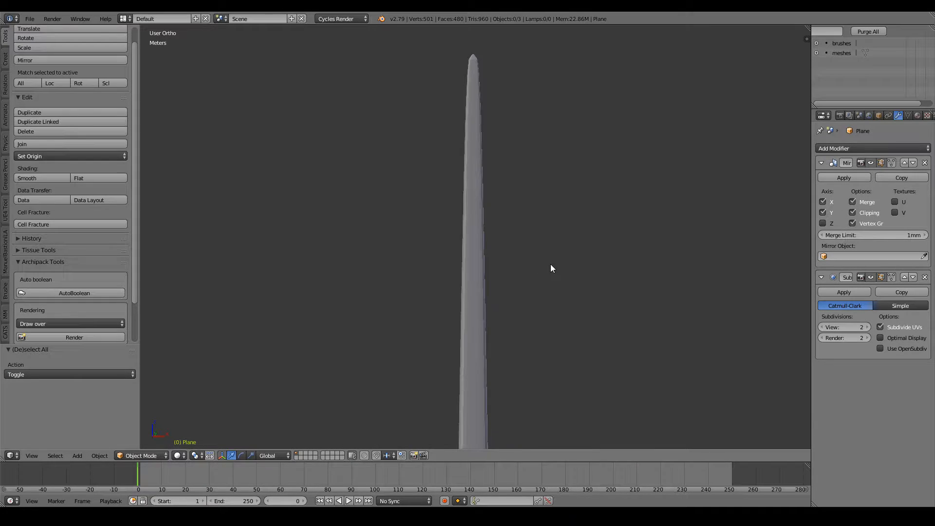
scroll(550, 263, up, 1)
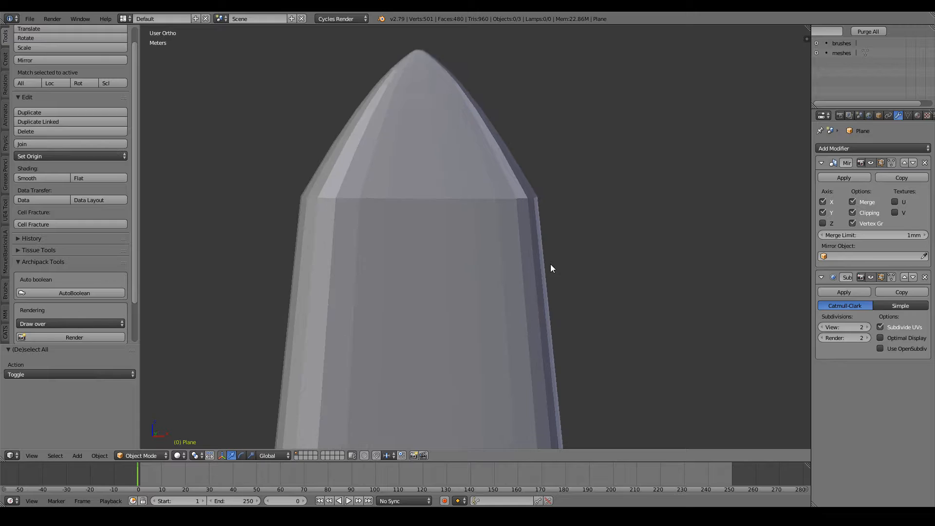
scroll(551, 264, down, 4)
middle_drag(596, 238, 495, 230)
shift+scroll(495, 231, down, 10)
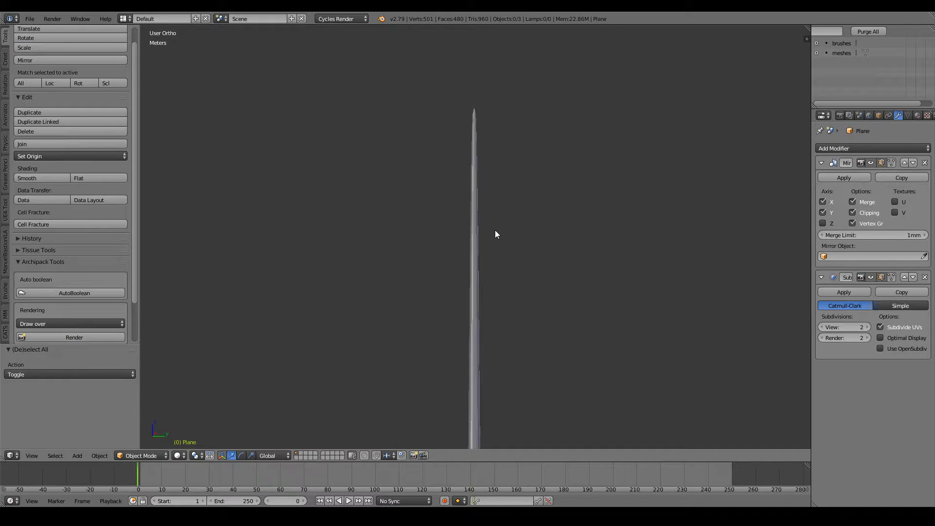
Turn off the viewport display of the blade's Subdivision Surface modifier and view the sword from the front.
click(870, 277)
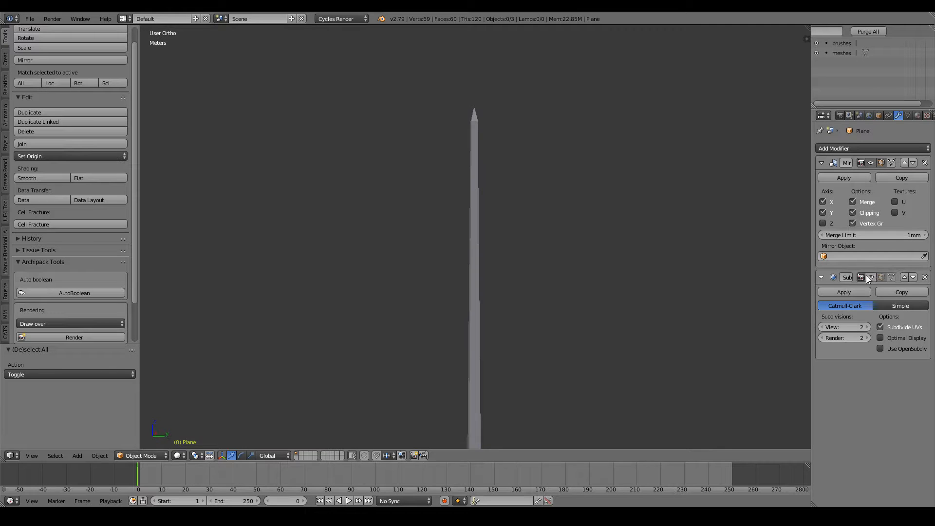
scroll(438, 224, down, 7)
middle_drag(151, 206, 340, 220)
key(KP_1)
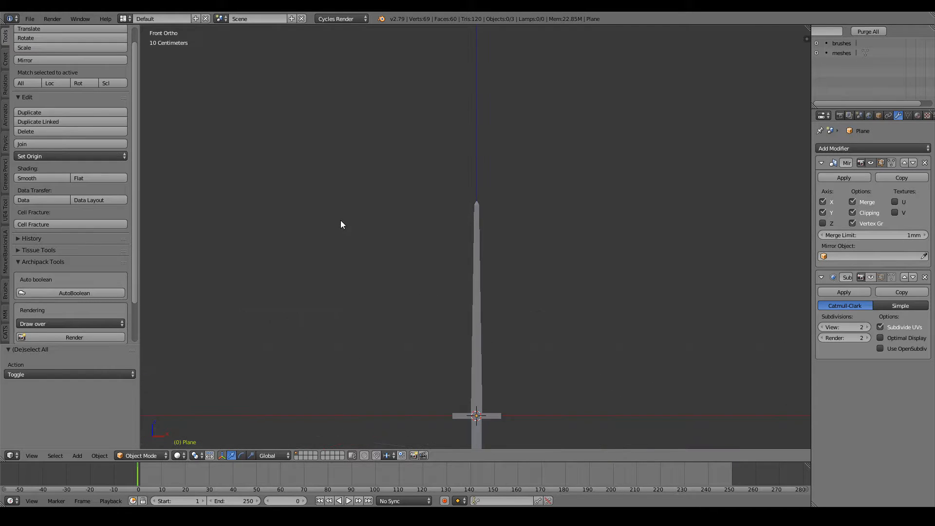
Open the blade's mesh for editing, deselect everything and examine it from the guard to the tip.
scroll(498, 303, up, 10)
right_click(545, 277)
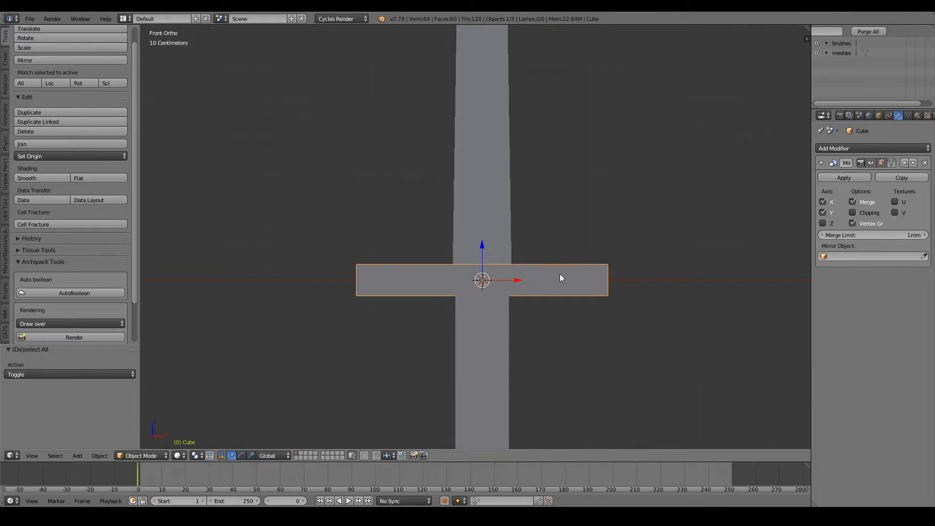
right_click(493, 165)
shift+scroll(494, 166, up, 10)
scroll(494, 166, up, 7)
scroll(494, 166, down, 8)
key(Tab)
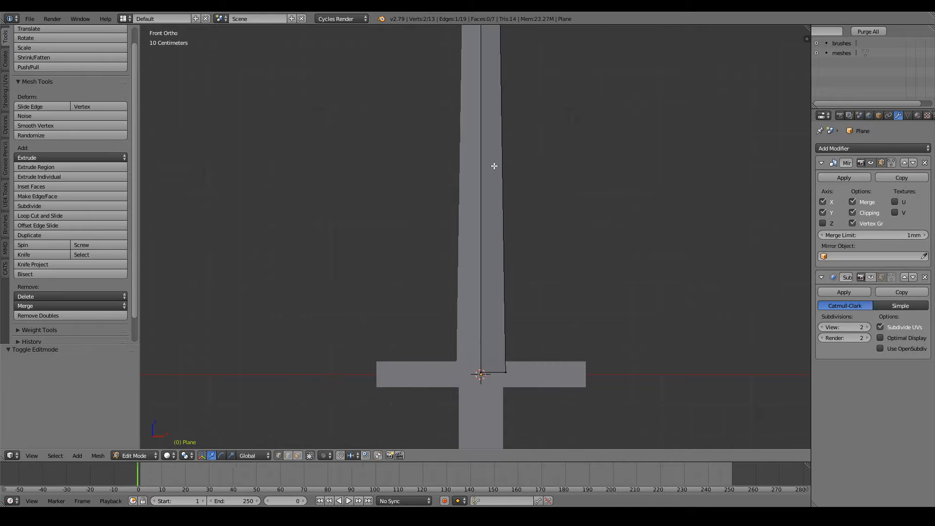
scroll(494, 165, down, 6)
scroll(494, 166, up, 2)
key(a)
scroll(494, 166, up, 5)
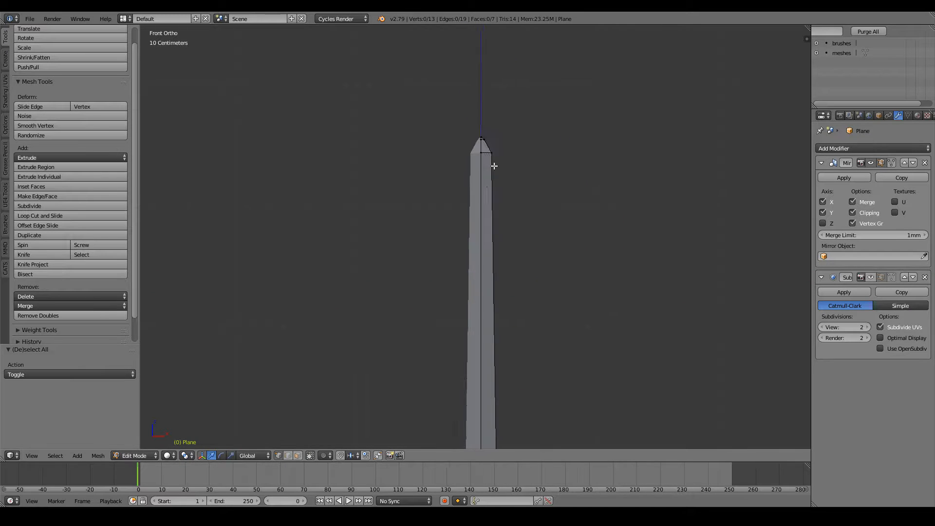
scroll(493, 165, up, 2)
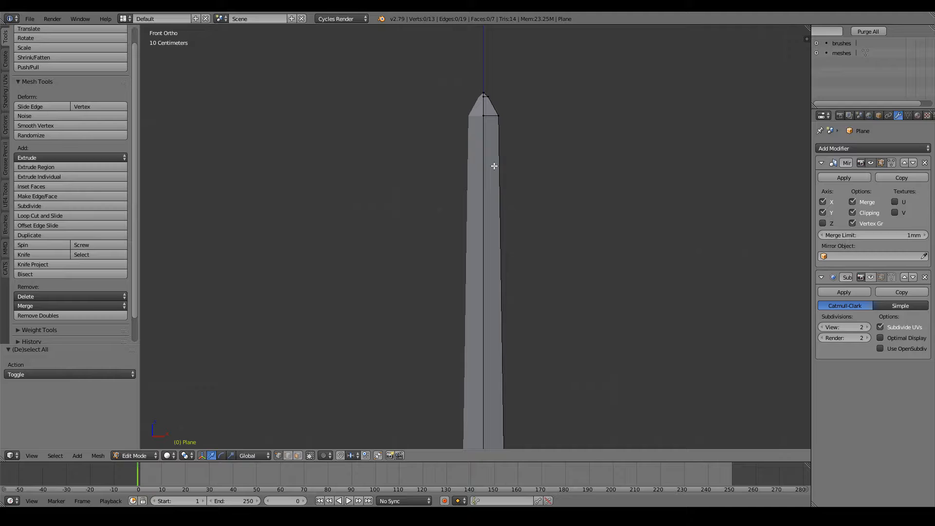
shift+scroll(494, 166, down, 12)
scroll(493, 166, down, 4)
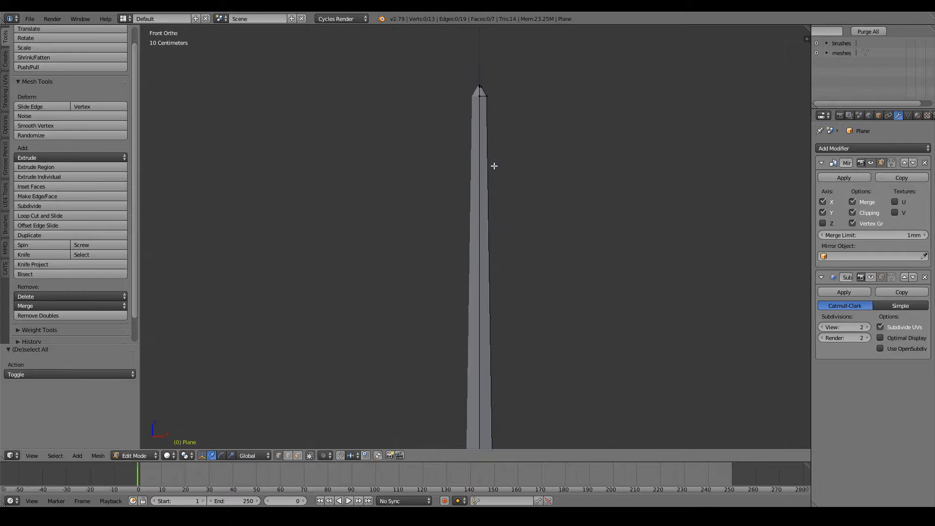
shift+scroll(494, 166, down, 9)
scroll(493, 166, down, 5)
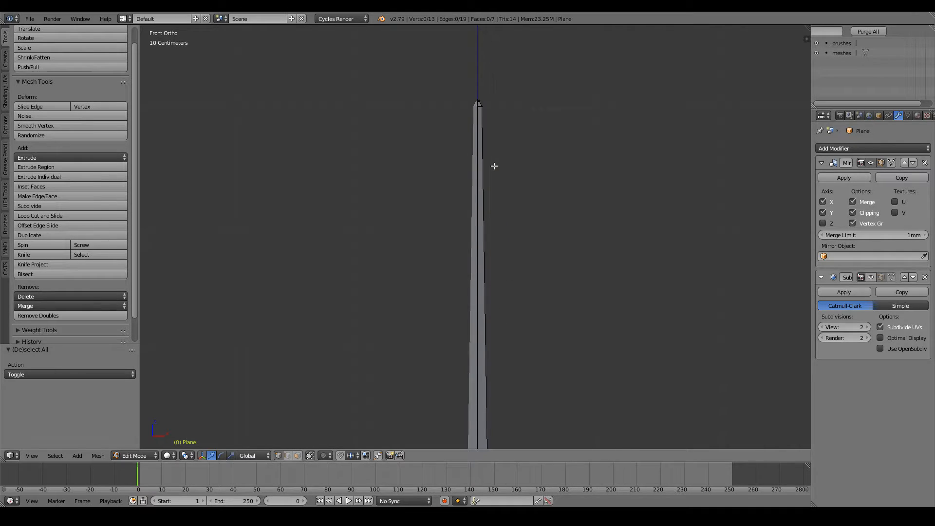
shift+scroll(493, 166, down, 3)
scroll(494, 166, up, 2)
key(ctrl+r)
scroll(480, 244, up, 11)
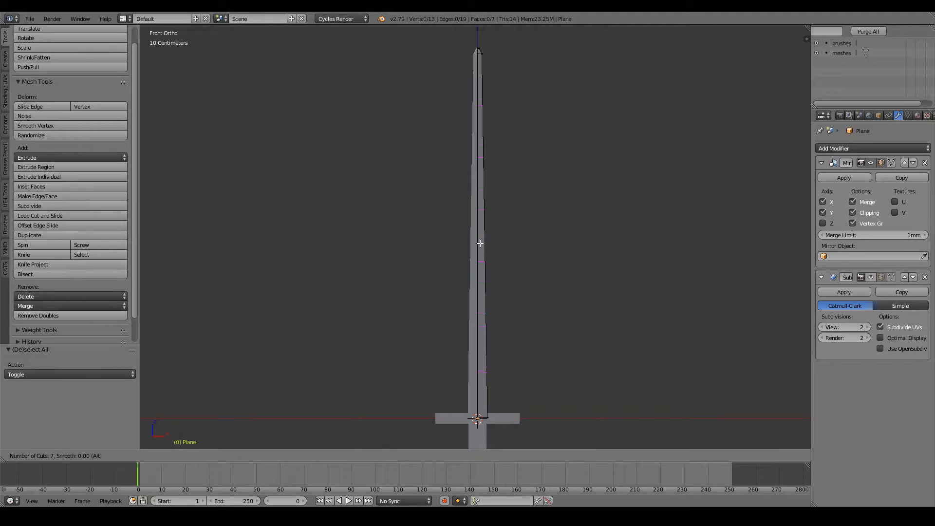
scroll(479, 244, down, 7)
key(Escape)
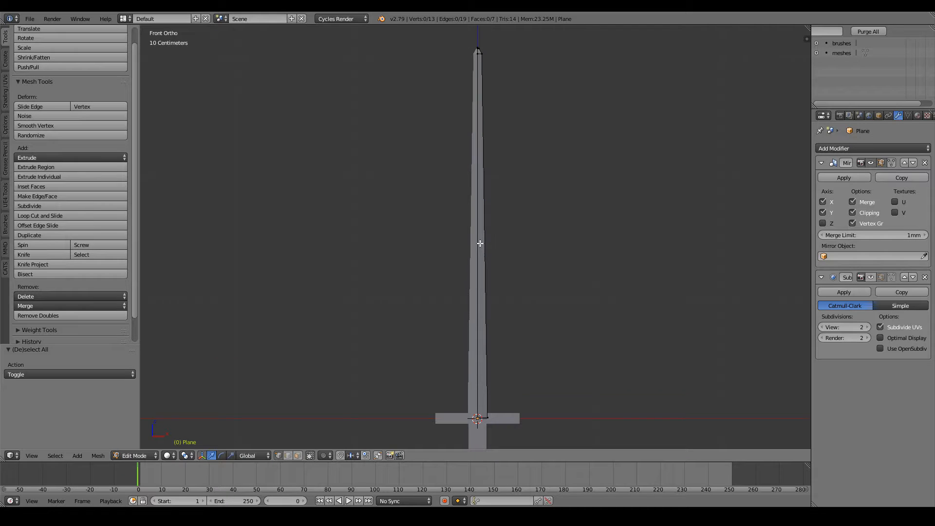
Sketch a Grease Pencil box with scribbled circles inside it around the blade's base, just above the guard.
scroll(479, 243, up, 3)
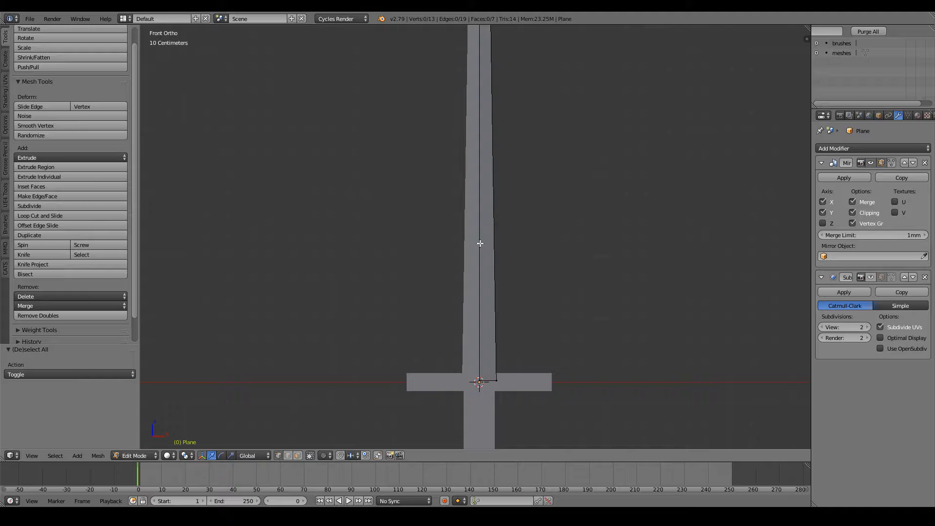
shift+scroll(487, 266, down, 6)
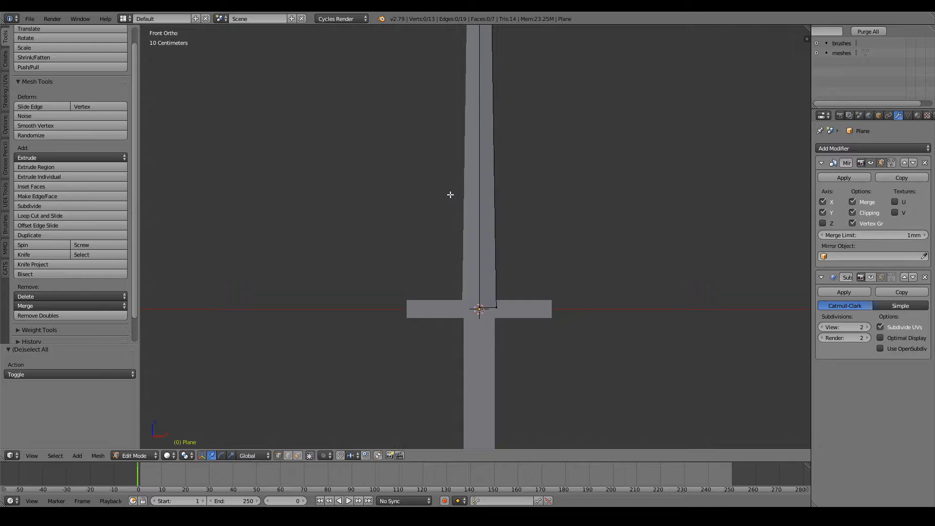
mouse_move(451, 197)
mouse_down()
mouse_move(526, 196)
mouse_move(534, 285)
mouse_move(464, 285)
mouse_move(438, 259)
mouse_move(445, 194)
mouse_up()
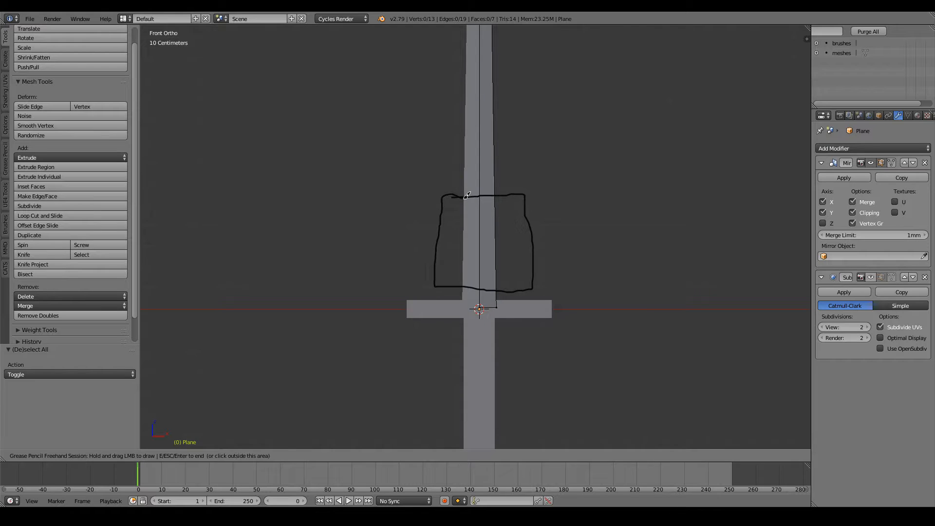
scroll(493, 205, down, 3)
scroll(526, 225, up, 2)
mouse_move(502, 226)
mouse_down()
mouse_move(496, 213)
mouse_move(474, 263)
mouse_move(507, 206)
mouse_move(517, 241)
mouse_move(491, 258)
mouse_move(474, 216)
mouse_move(494, 268)
mouse_move(474, 267)
mouse_move(477, 278)
mouse_up()
drag(465, 220, 475, 268)
scroll(509, 221, down, 5)
right_drag(546, 221, 549, 215)
scroll(549, 214, up, 3)
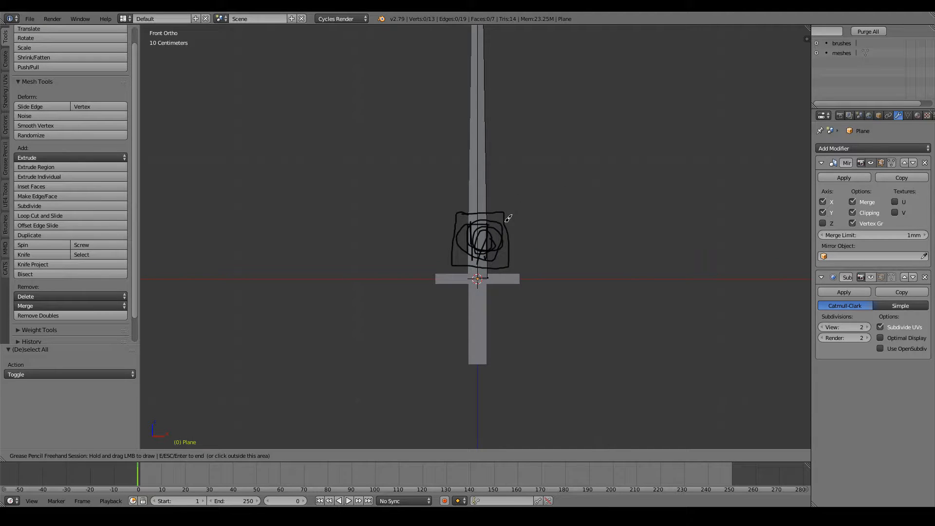
scroll(508, 219, down, 4)
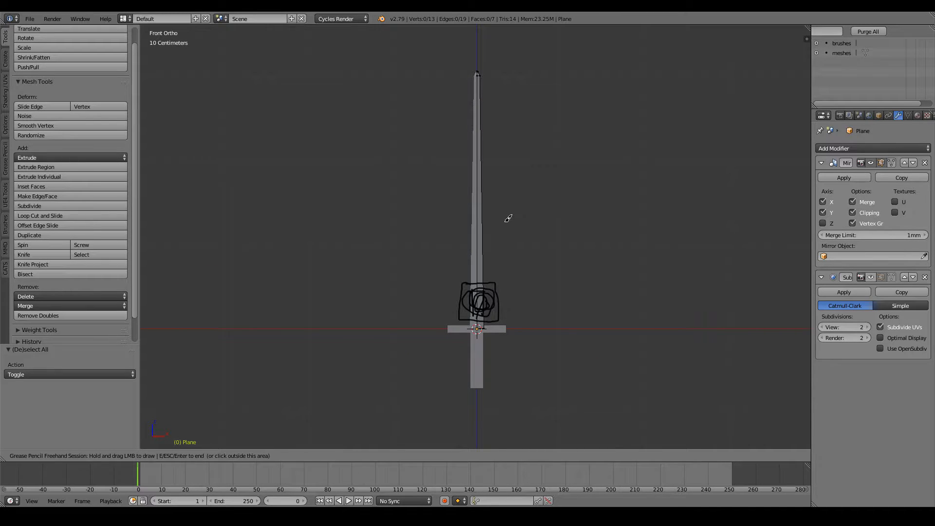
scroll(508, 218, up, 1)
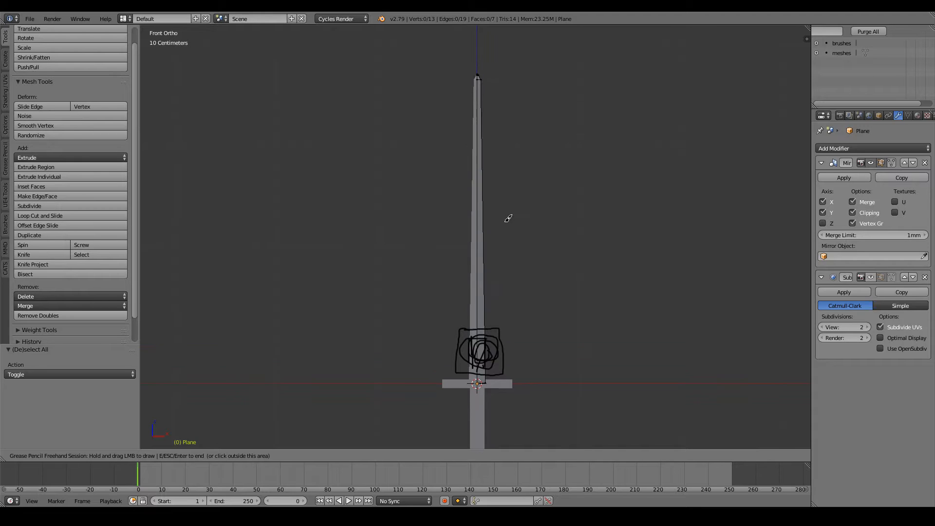
Sketch two circled cross lines on the blade, with the lower arrow pointing right and the upper one pointing left.
drag(450, 262, 519, 262)
drag(456, 152, 508, 158)
mouse_move(491, 255)
mouse_down()
mouse_move(468, 267)
mouse_move(489, 251)
mouse_move(496, 281)
mouse_up()
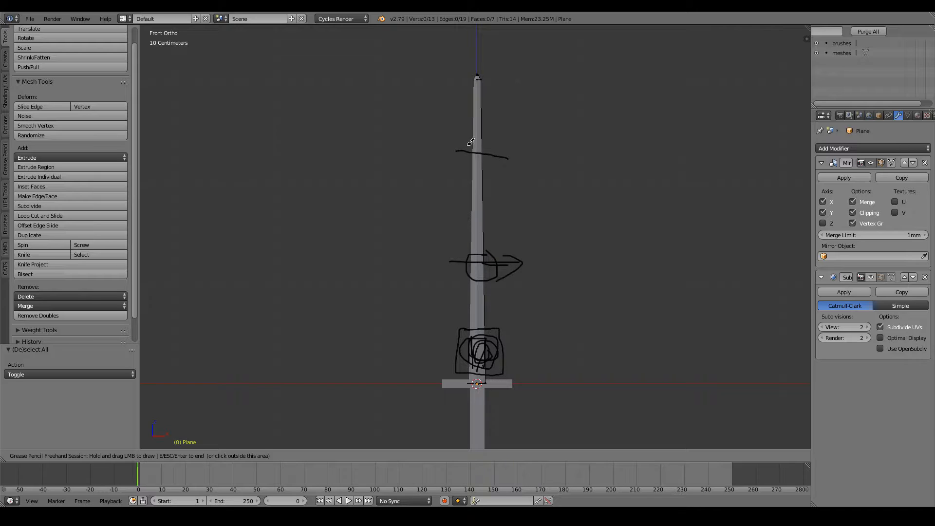
mouse_move(489, 144)
mouse_down()
mouse_move(500, 150)
mouse_move(465, 149)
mouse_move(466, 179)
mouse_up()
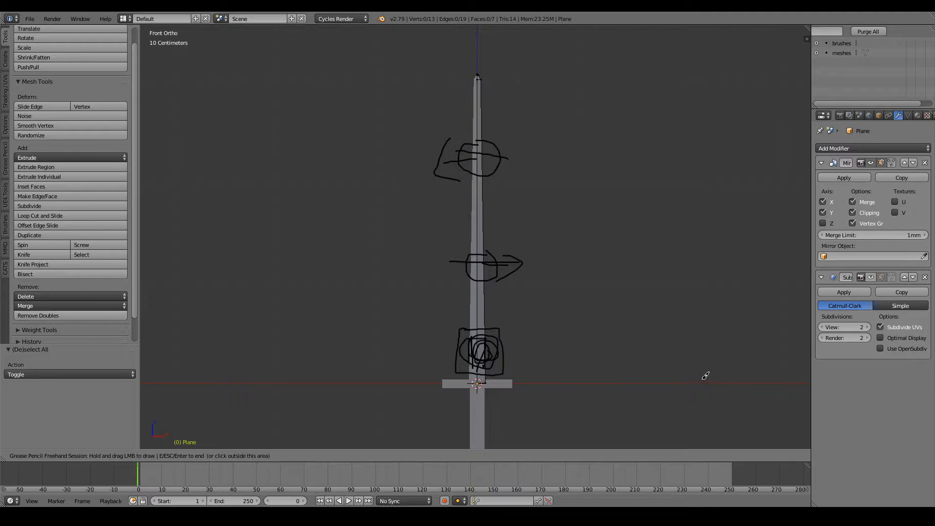
Sketch a tall, broadly curved line beside the sword with the Grease Pencil, and erase it.
drag(680, 333, 679, 384)
drag(682, 331, 679, 334)
right_drag(675, 315, 678, 380)
drag(680, 382, 679, 335)
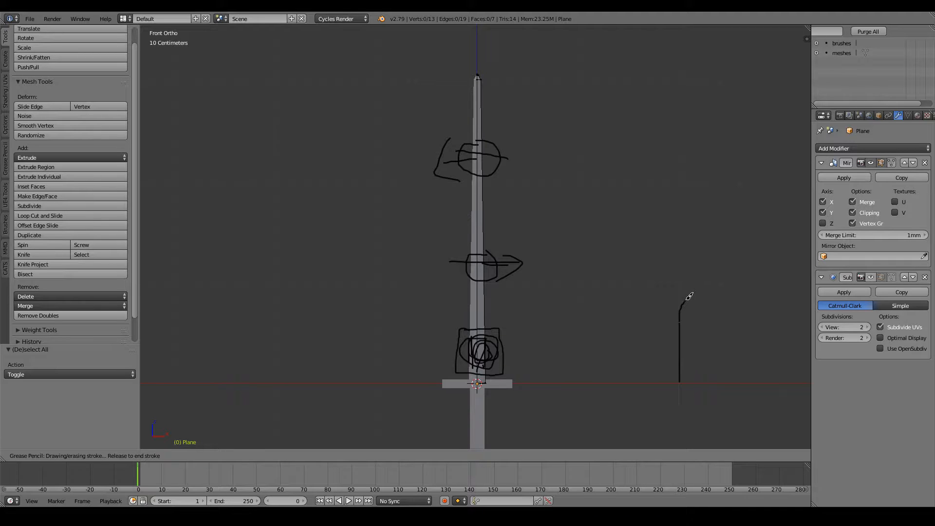
mouse_move(697, 280)
mouse_down()
mouse_move(699, 227)
mouse_move(659, 159)
mouse_move(681, 17)
mouse_up()
scroll(671, 152, down, 3)
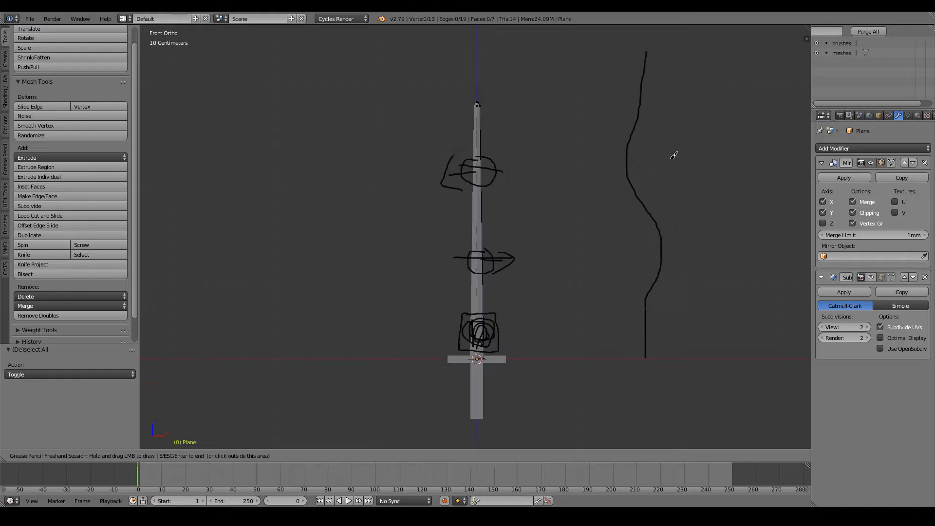
scroll(675, 177, up, 1)
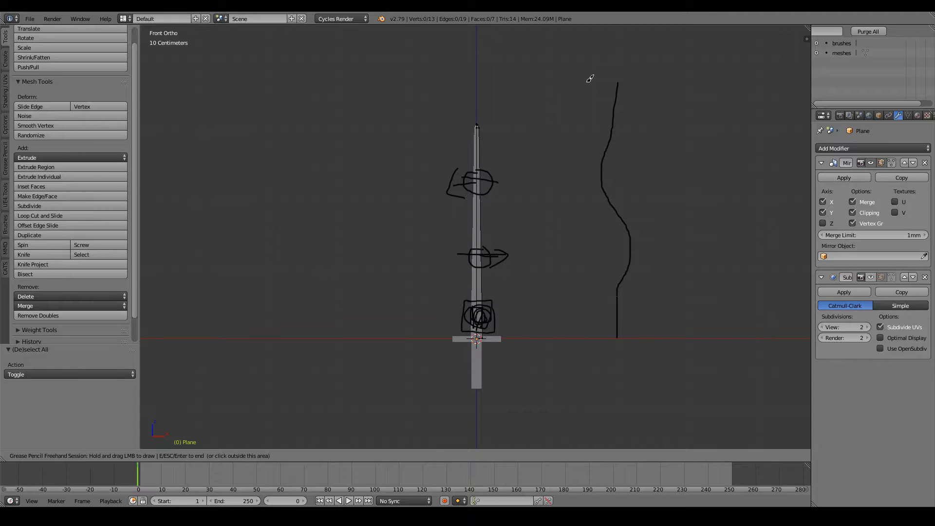
mouse_move(590, 78)
right_down()
mouse_move(622, 236)
mouse_move(622, 221)
mouse_move(607, 248)
mouse_move(618, 345)
right_up()
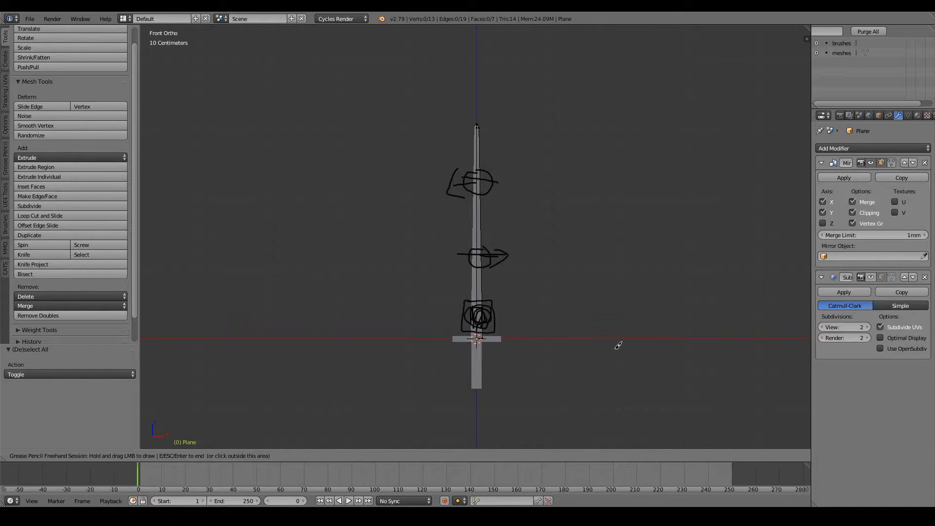
Sketch a wavy line with tighter curves beside the sword, erase it and end the drawing session.
mouse_move(619, 337)
mouse_down()
mouse_move(616, 321)
mouse_move(616, 341)
mouse_up()
drag(617, 307, 613, 106)
shift+scroll(742, 278, up, 2)
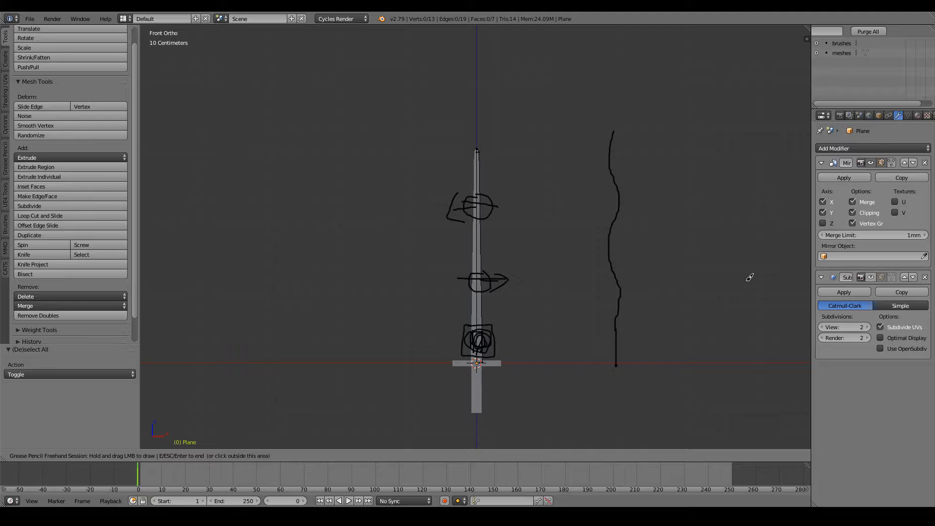
shift+scroll(730, 137, up, 3)
shift+scroll(662, 170, down, 3)
right_drag(619, 101, 634, 337)
right_drag(631, 400, 620, 286)
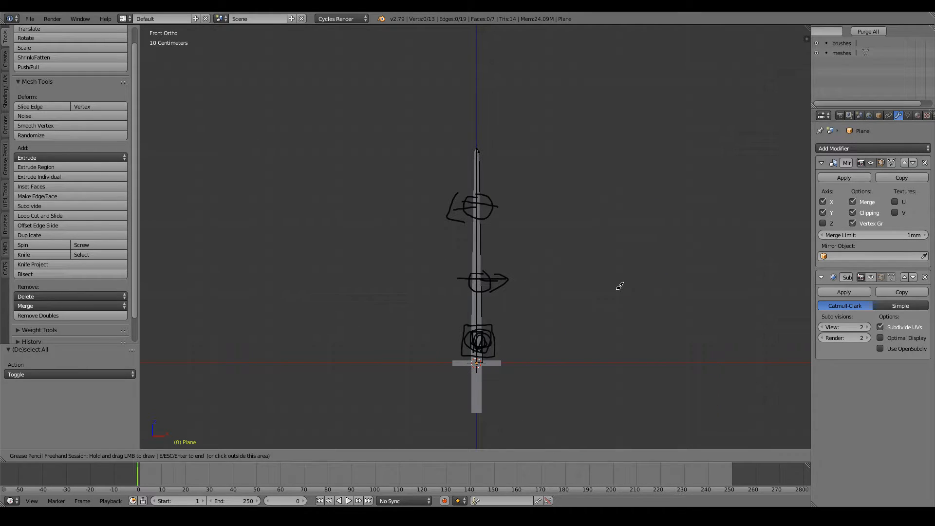
key(Escape)
Finish editing the blade, open the grip's mesh for editing and select all of its geometry.
scroll(616, 289, down, 1)
shift+scroll(616, 290, down, 6)
scroll(616, 289, up, 3)
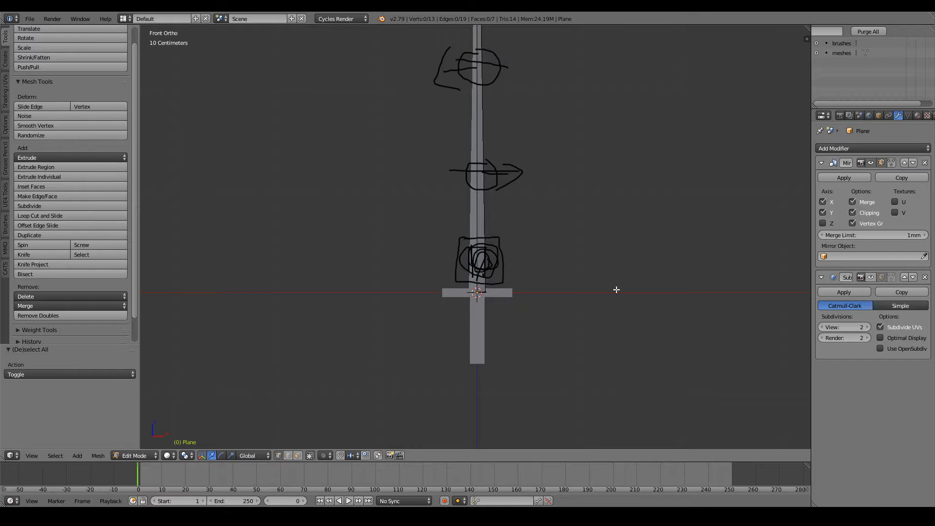
shift+scroll(617, 289, down, 8)
scroll(616, 289, up, 5)
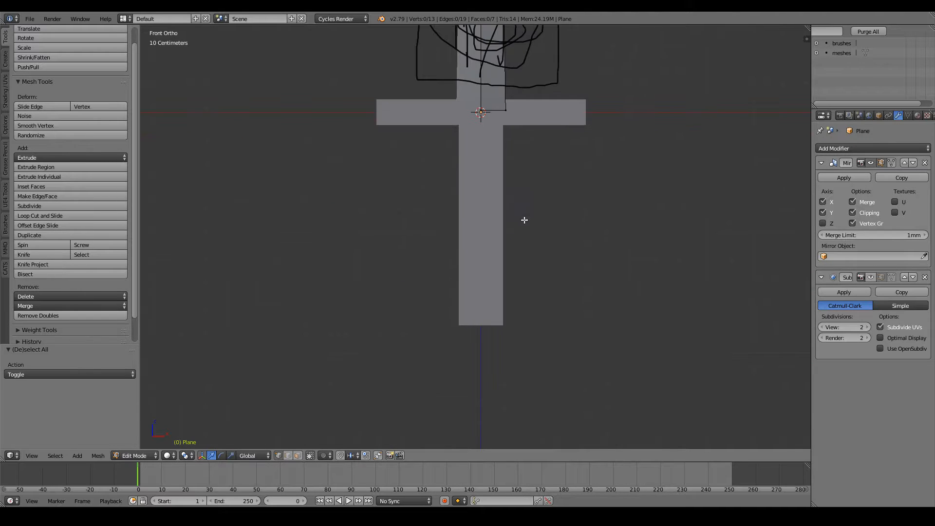
middle_drag(523, 219, 436, 218)
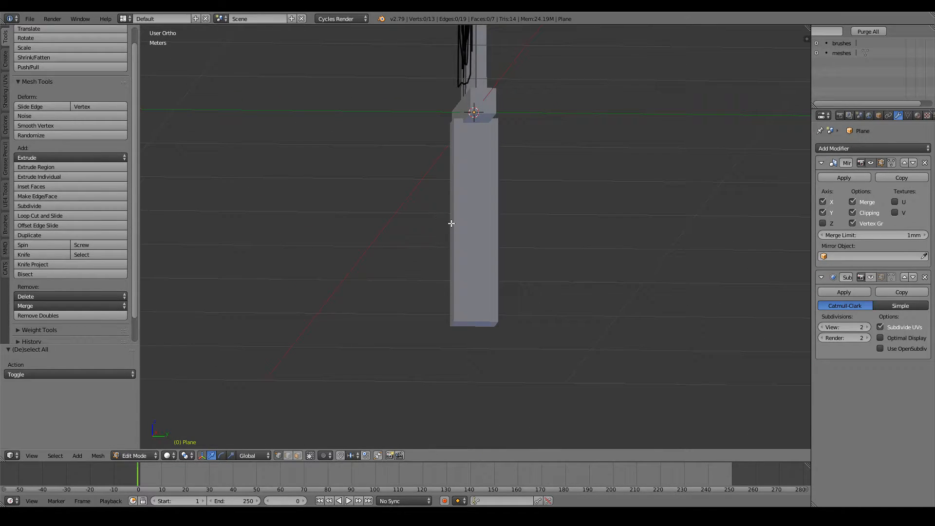
scroll(471, 209, down, 2)
click(141, 454)
click(147, 435)
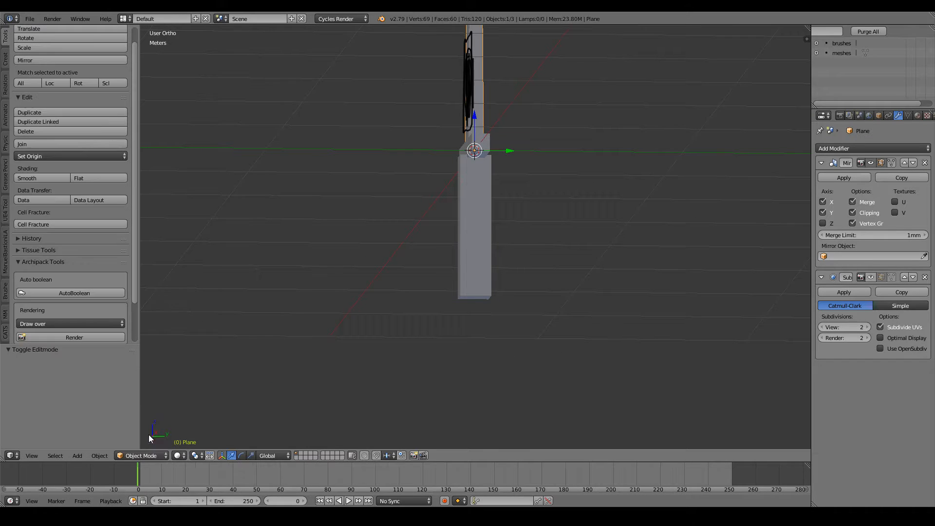
right_click(466, 201)
key(Tab)
scroll(470, 214, up, 3)
key(a)
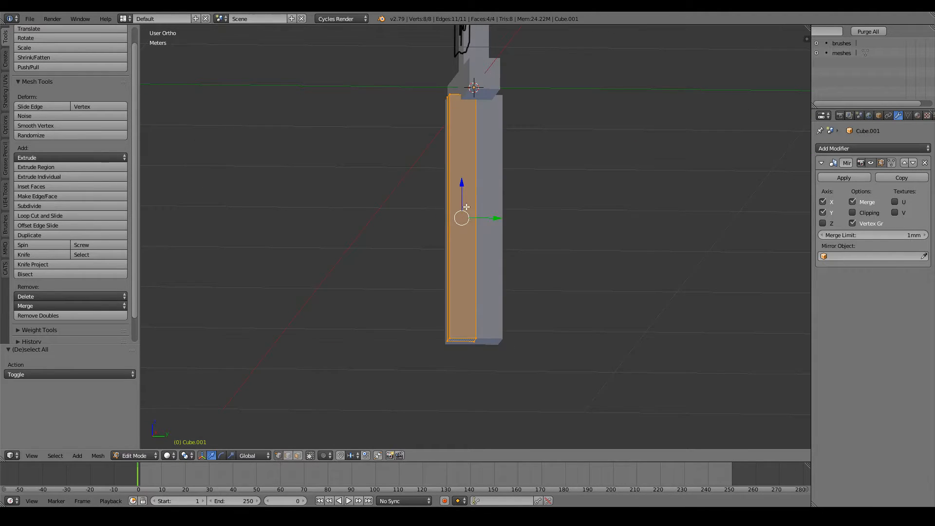
Enable Clipping on the grip's Mirror modifier and move the selected geometry inward 4.72 cm along Y.
middle_drag(467, 207, 546, 219)
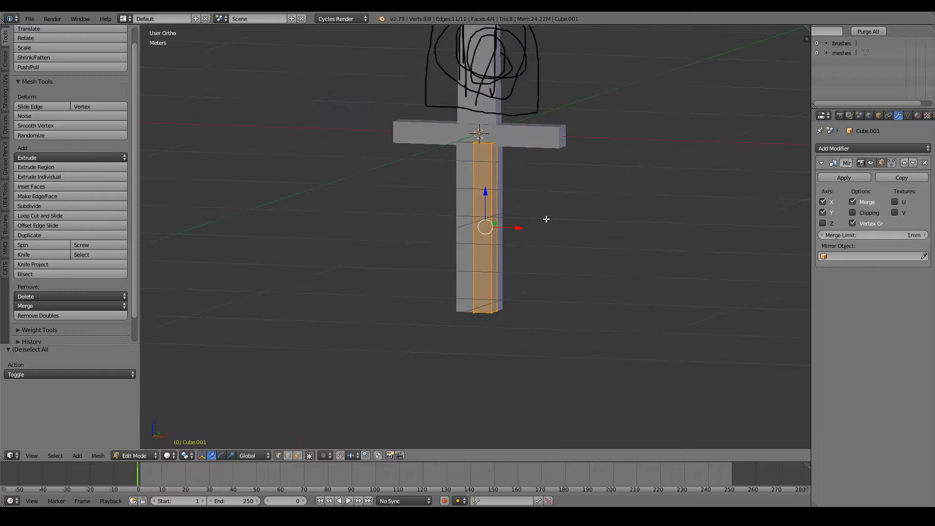
scroll(546, 219, down, 3)
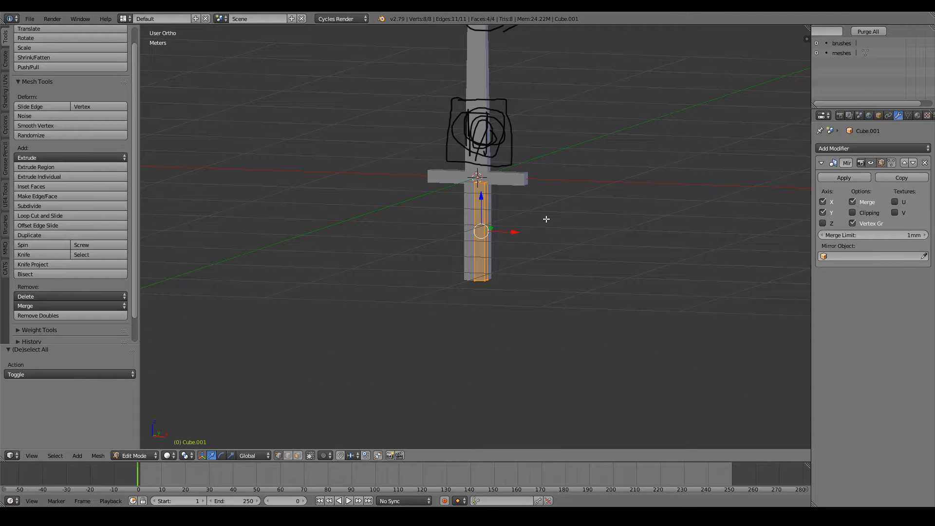
middle_drag(546, 219, 479, 233)
scroll(489, 212, up, 5)
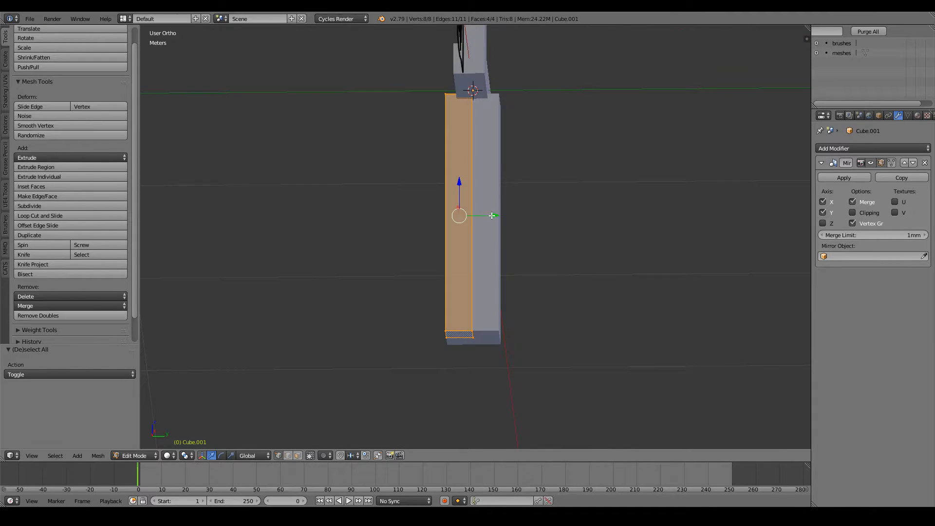
mouse_move(491, 216)
mouse_down()
mouse_move(509, 211)
mouse_move(492, 211)
mouse_up()
scroll(506, 232, up, 1)
click(855, 213)
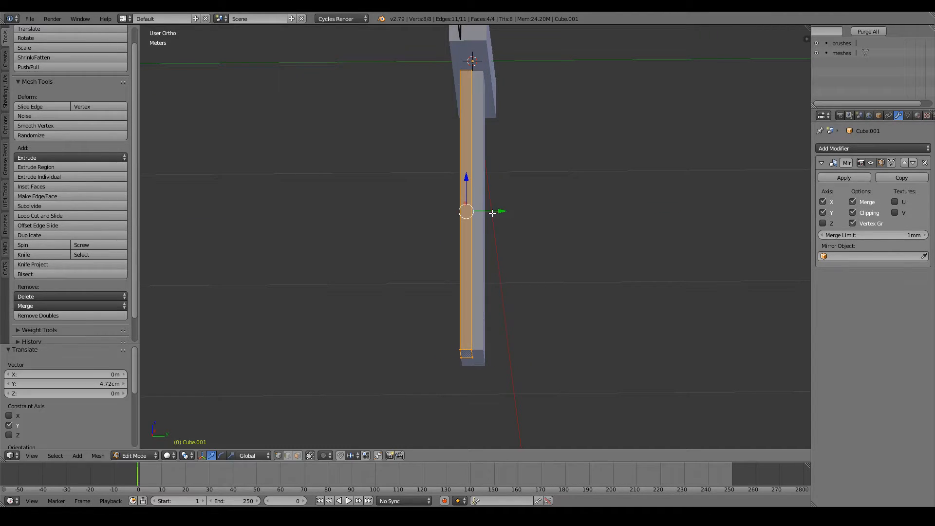
Nudge the grip's geometry about 18.1 µm along X and slightly along Y, finish editing and deselect everything.
middle_drag(492, 211, 538, 218)
drag(538, 218, 538, 217)
middle_drag(539, 218, 426, 229)
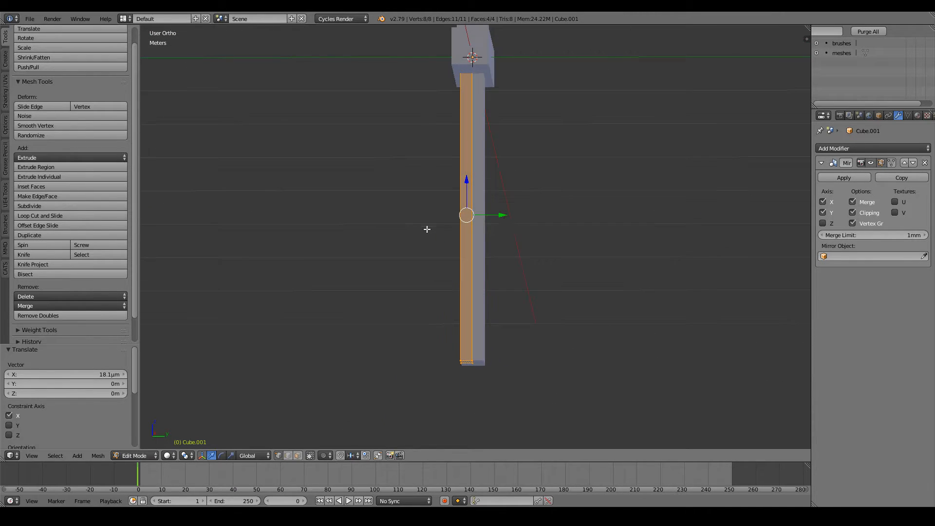
drag(506, 215, 498, 217)
mouse_move(497, 216)
middle_down()
mouse_move(455, 193)
mouse_move(630, 203)
mouse_move(565, 215)
mouse_move(571, 222)
mouse_move(724, 224)
mouse_move(171, 225)
mouse_move(364, 250)
mouse_move(388, 156)
mouse_move(424, 152)
mouse_move(466, 176)
middle_up()
key(Tab)
key(a)
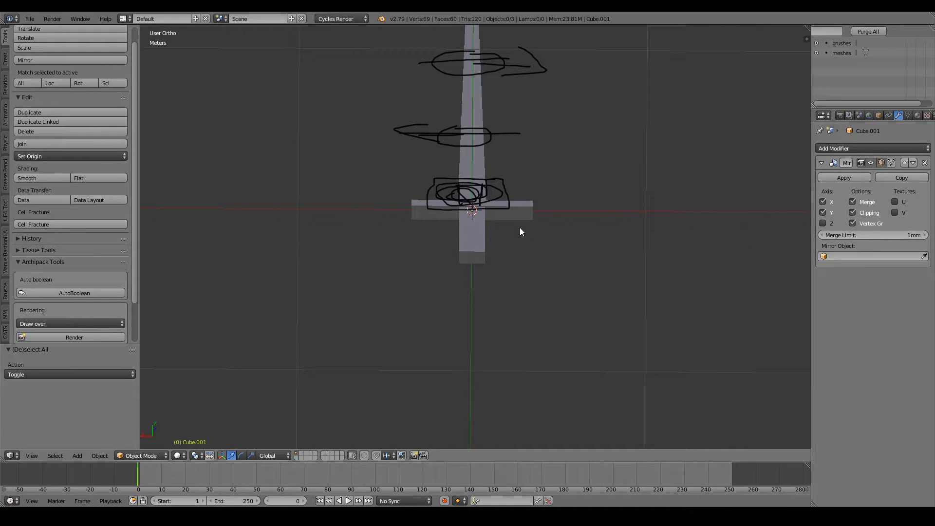
Try to bevel the grip's outer vertical corner edge into several rounded segments.
middle_drag(518, 227, 482, 313)
right_click(491, 270)
key(Tab)
middle_drag(544, 307, 328, 363)
key(Tab)
key(Tab)
scroll(461, 240, up, 5)
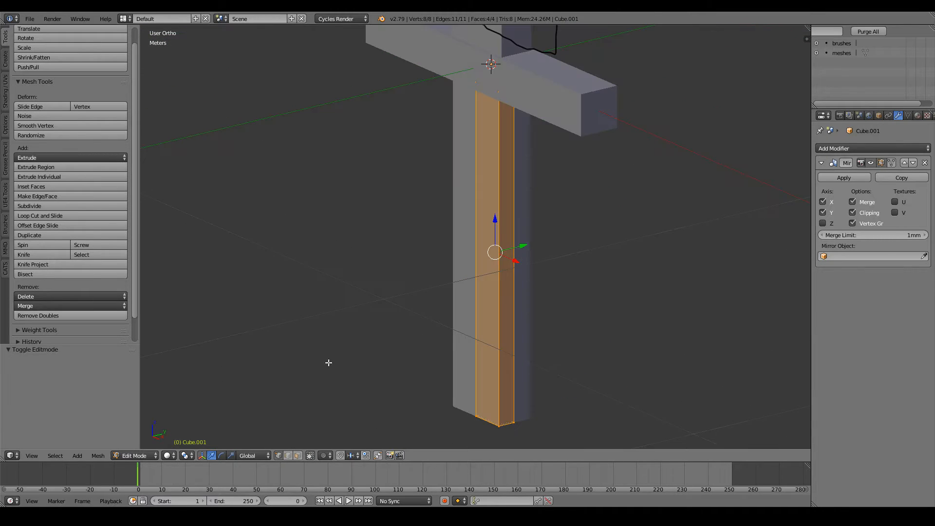
key(a)
right_click(496, 261)
key(ctrl+b)
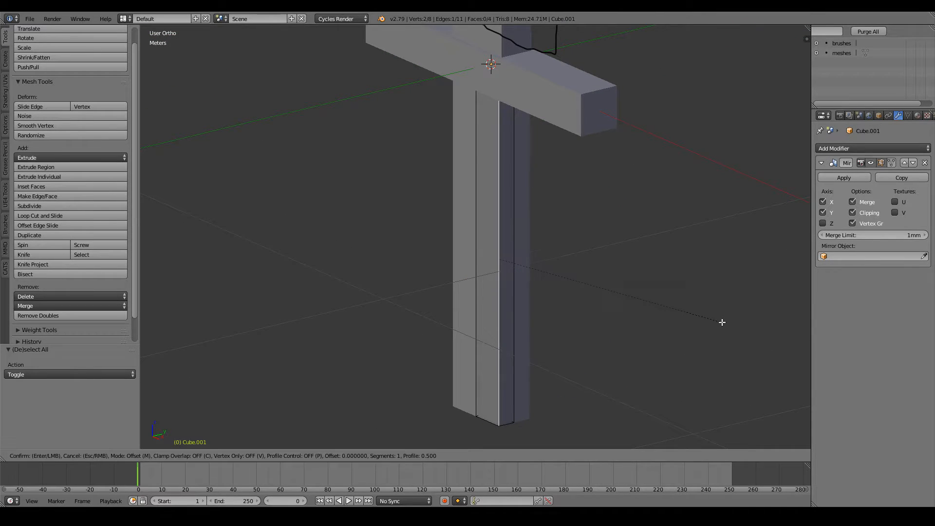
scroll(739, 336, up, 2)
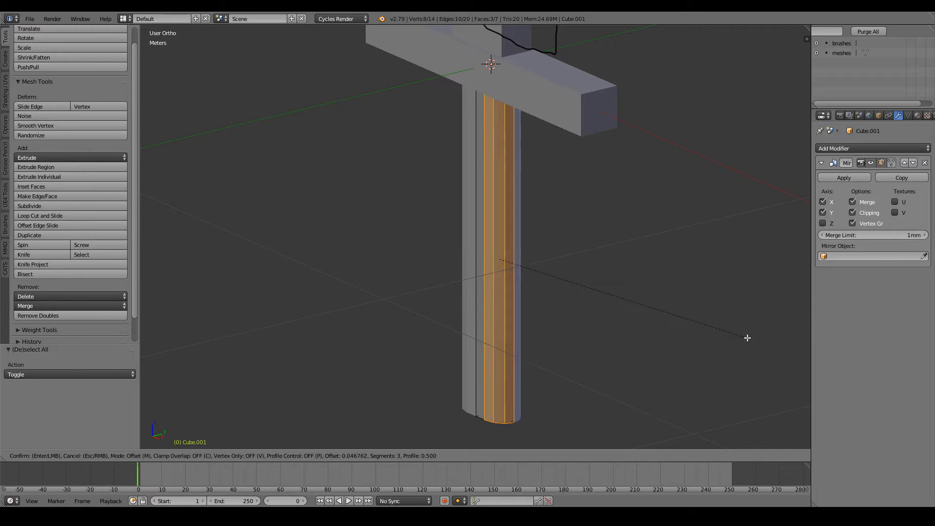
scroll(762, 341, up, 1)
click(762, 341)
Undo the grip's corner bevel, deselect its geometry and finish editing the mesh.
middle_drag(761, 340, 625, 221)
key(ctrl+z)
key(a)
key(Tab)
Erase the sketched annotations along the blade in front view, then deselect the grip.
scroll(568, 244, up, 3)
scroll(625, 221, down, 4)
ctrl+scroll(625, 221, up, 2)
shift+scroll(625, 221, up, 8)
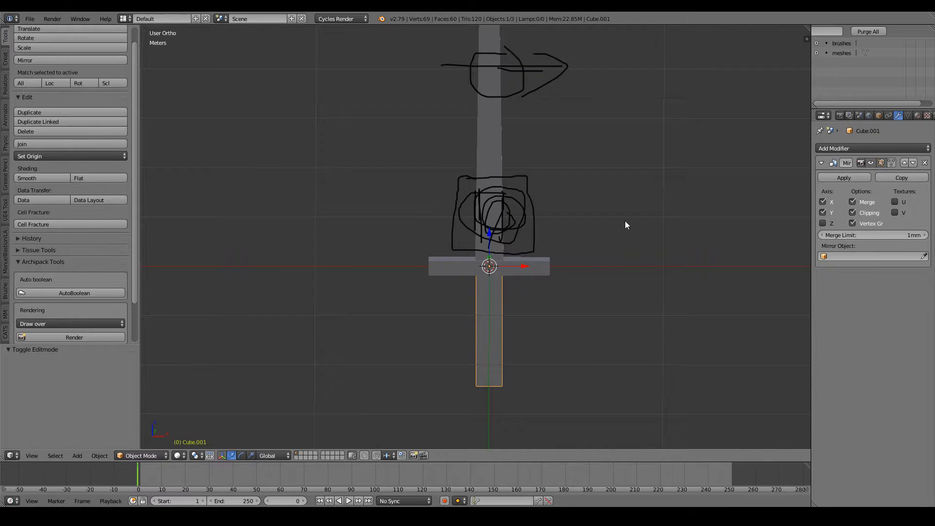
scroll(626, 220, down, 5)
key(KP_1)
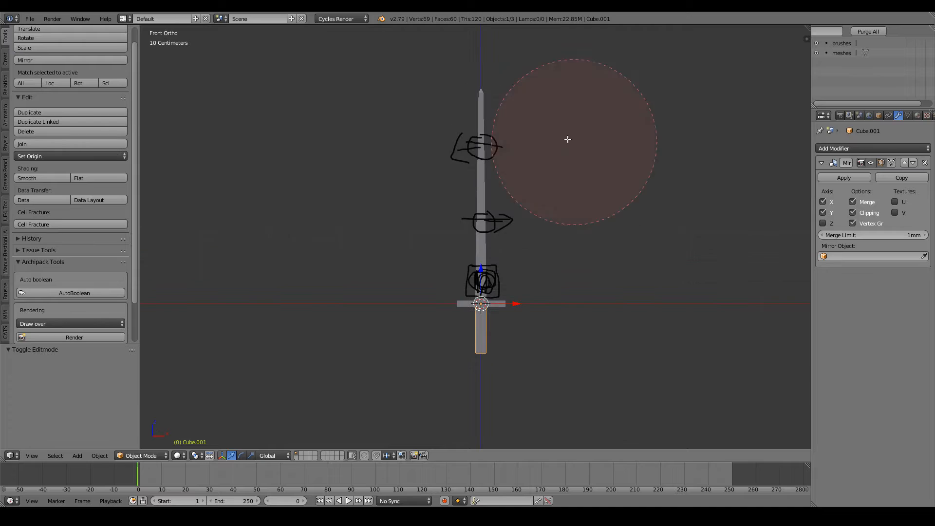
mouse_move(568, 138)
right_down()
mouse_move(536, 138)
mouse_move(620, 289)
mouse_move(511, 372)
mouse_move(482, 358)
mouse_move(543, 242)
mouse_move(612, 271)
right_up()
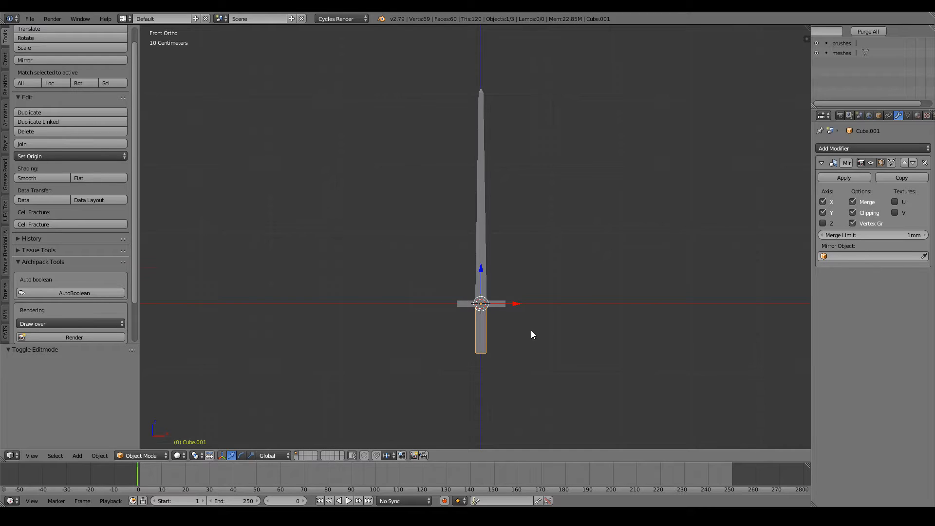
shift+scroll(532, 330, down, 3)
key(a)
Examine the sword's outline in front view, from the blade's tip down to the guard.
ctrl+scroll(531, 330, up, 1)
scroll(532, 330, up, 5)
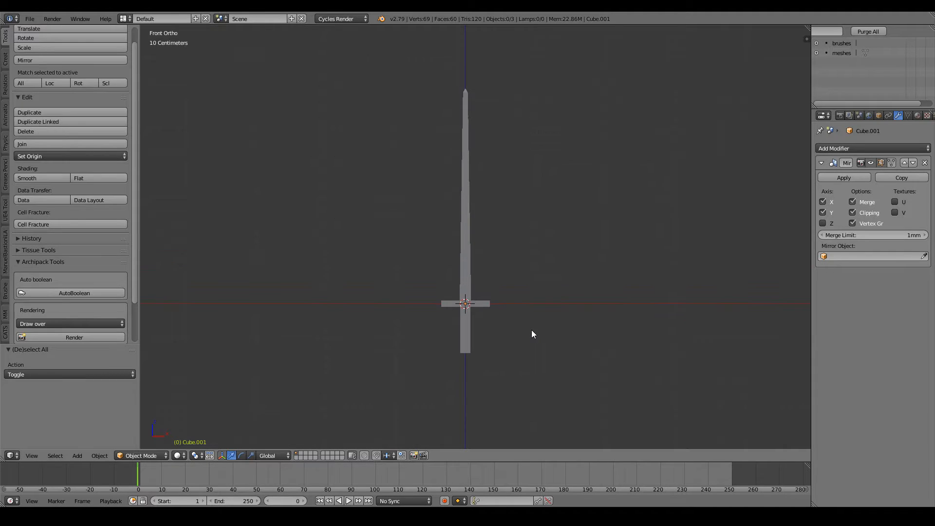
scroll(532, 330, down, 2)
shift+scroll(531, 330, up, 8)
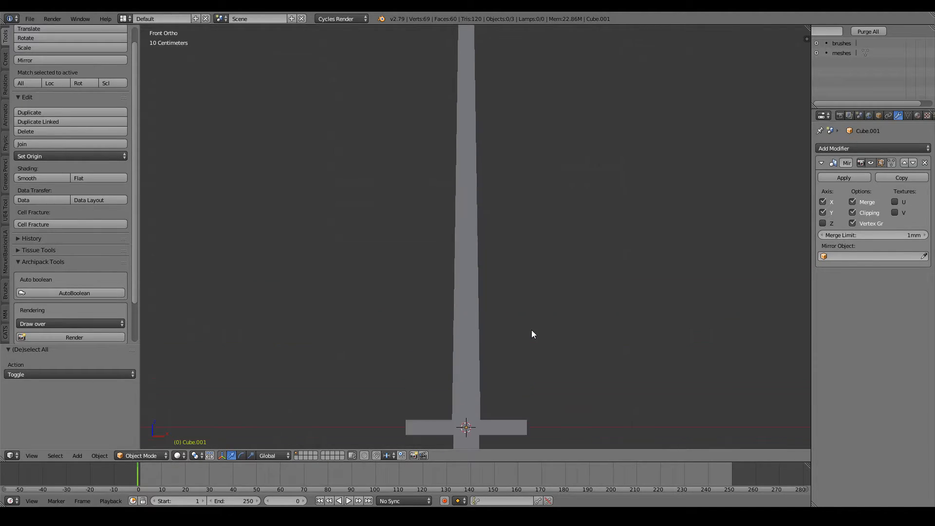
scroll(532, 330, up, 6)
ctrl+scroll(531, 330, down, 5)
shift+scroll(532, 331, down, 5)
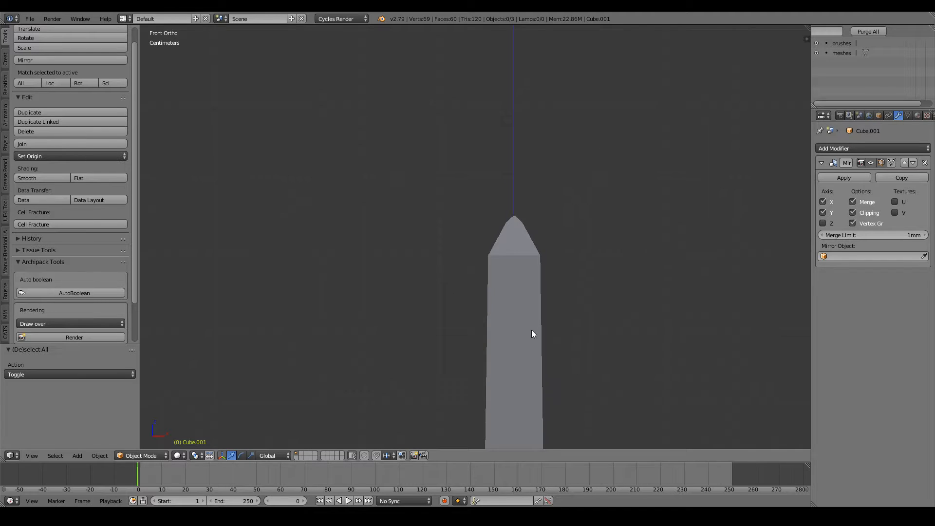
scroll(532, 330, up, 6)
ctrl+scroll(531, 330, up, 9)
scroll(531, 330, up, 3)
scroll(531, 330, down, 5)
scroll(532, 331, down, 10)
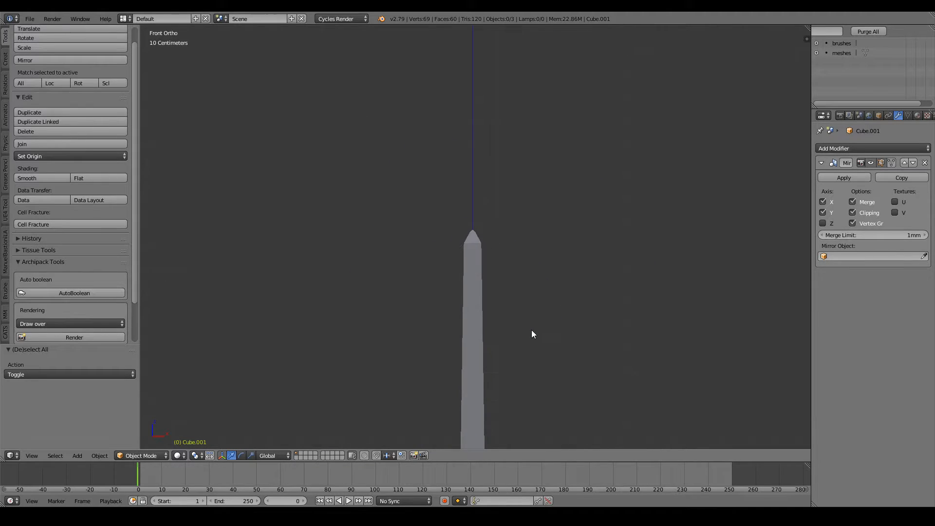
scroll(531, 331, up, 5)
shift+scroll(532, 331, down, 3)
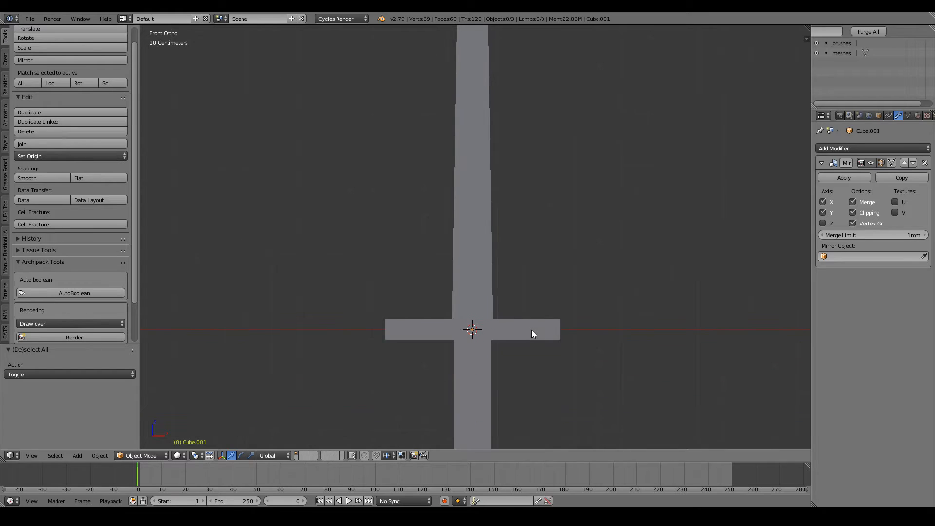
scroll(532, 331, down, 3)
scroll(532, 330, up, 4)
Select the crossbar guard, open its mesh for editing and deselect all of its geometry.
right_click(555, 241)
scroll(554, 240, down, 4)
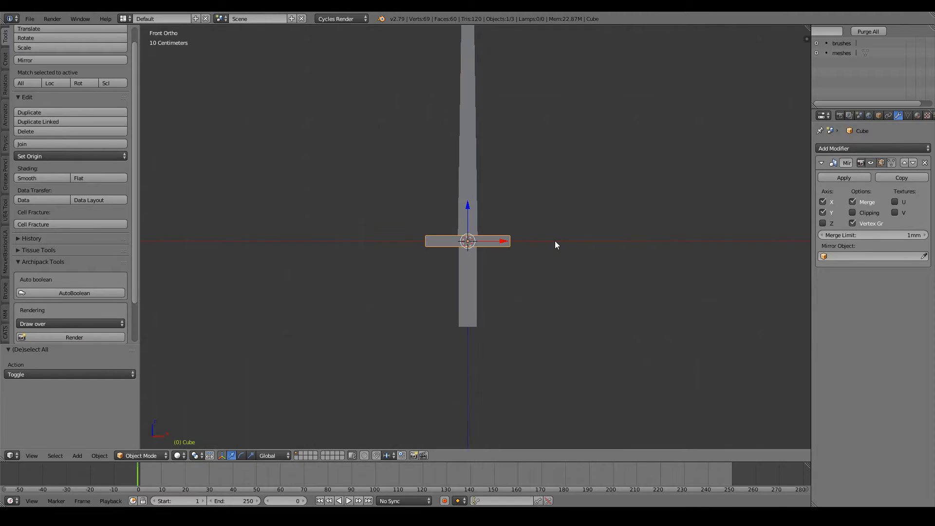
key(a)
middle_drag(548, 244, 563, 320)
right_click(497, 266)
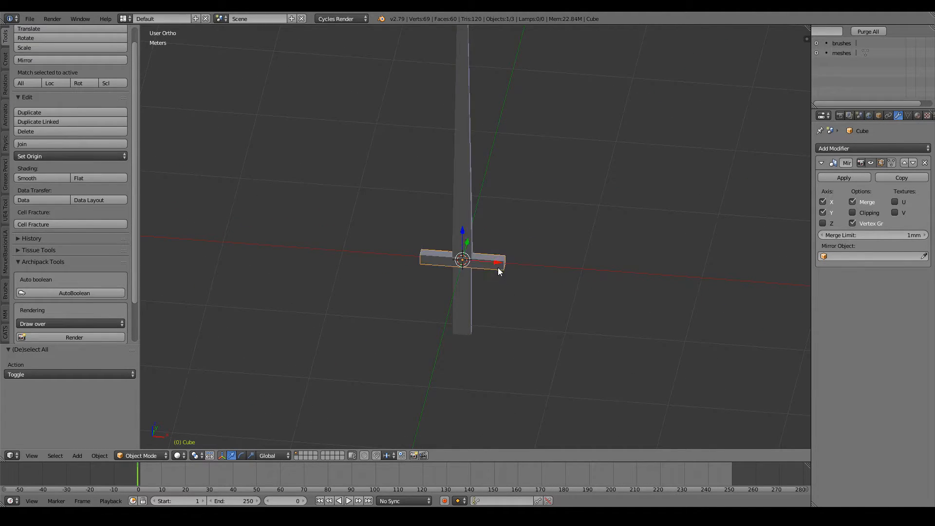
scroll(498, 268, up, 5)
middle_drag(498, 268, 521, 313)
scroll(526, 272, up, 5)
scroll(525, 271, down, 5)
key(Tab)
scroll(481, 245, up, 3)
key(a)
middle_drag(341, 254, 458, 275)
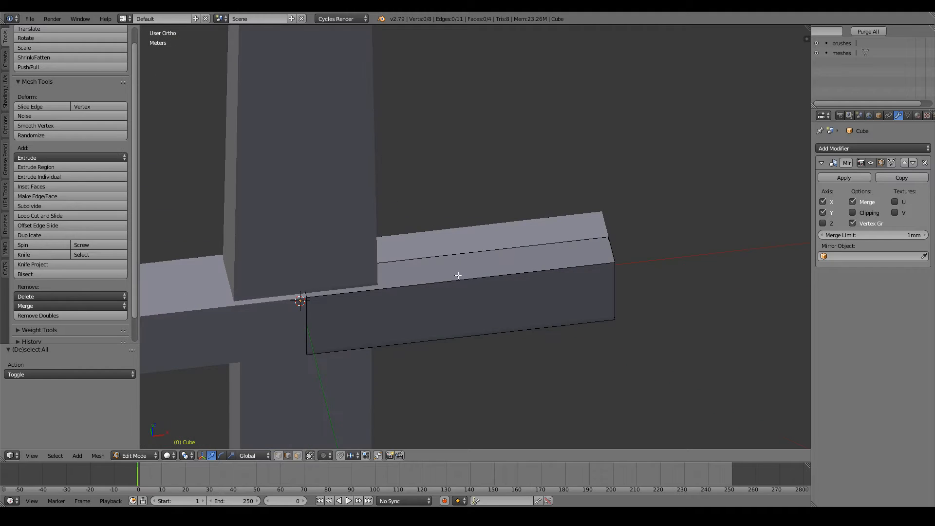
Add one loop cut across the guard's arm and slide it toward the outer end.
key(ctrl+r)
click(484, 292)
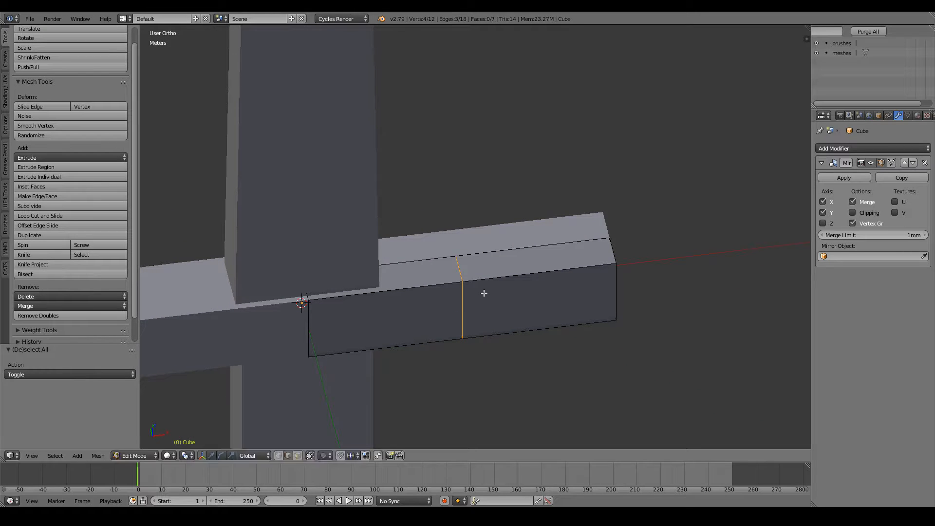
click(555, 288)
middle_drag(555, 288, 461, 348)
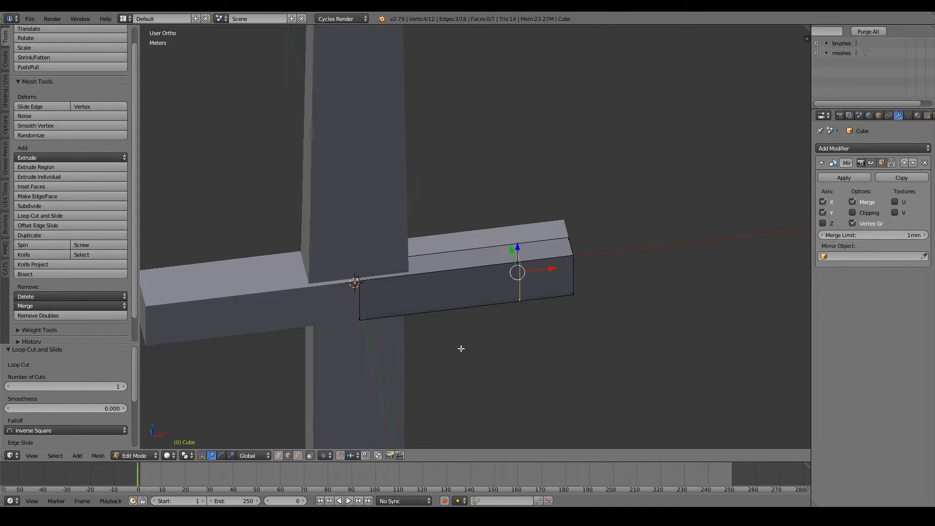
Select the guard's outer end and scale it up along Z in front view to flare it.
click(298, 456)
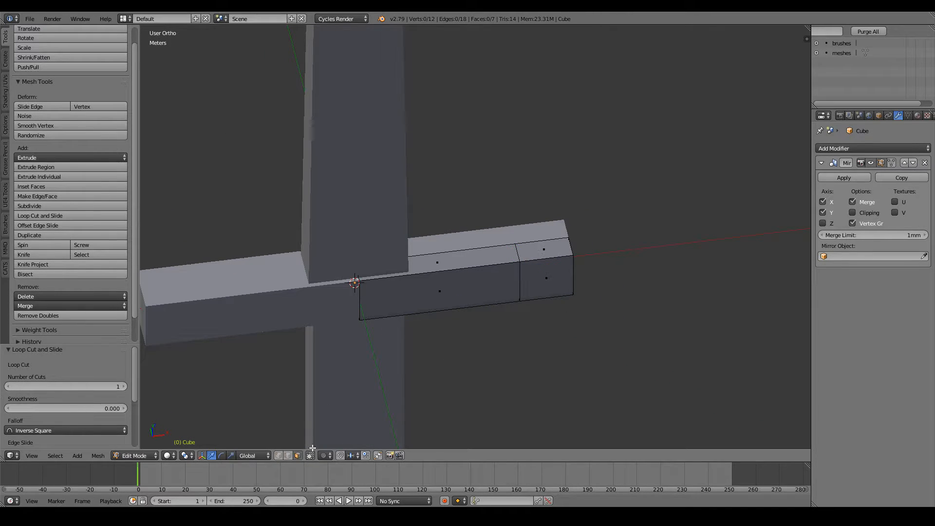
right_click(557, 248)
middle_drag(556, 248, 557, 134)
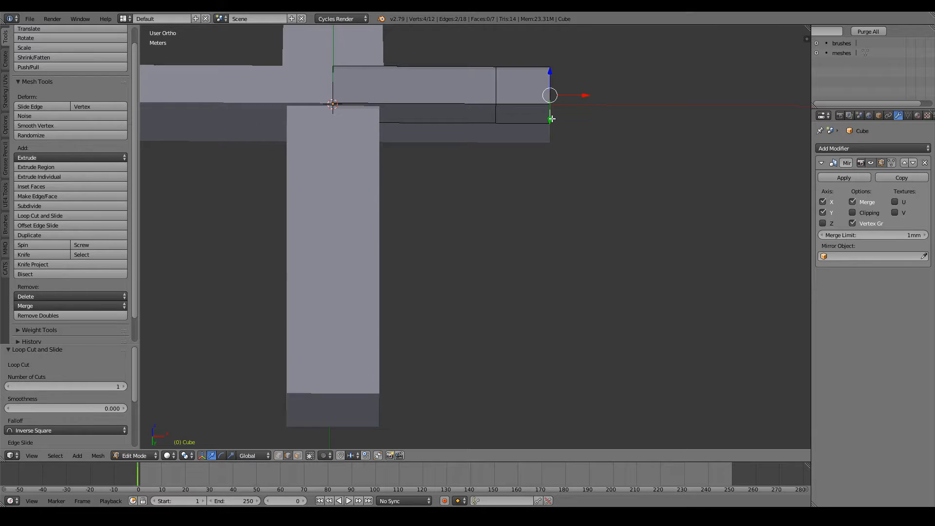
key(KP_1)
key(s)
key(z)
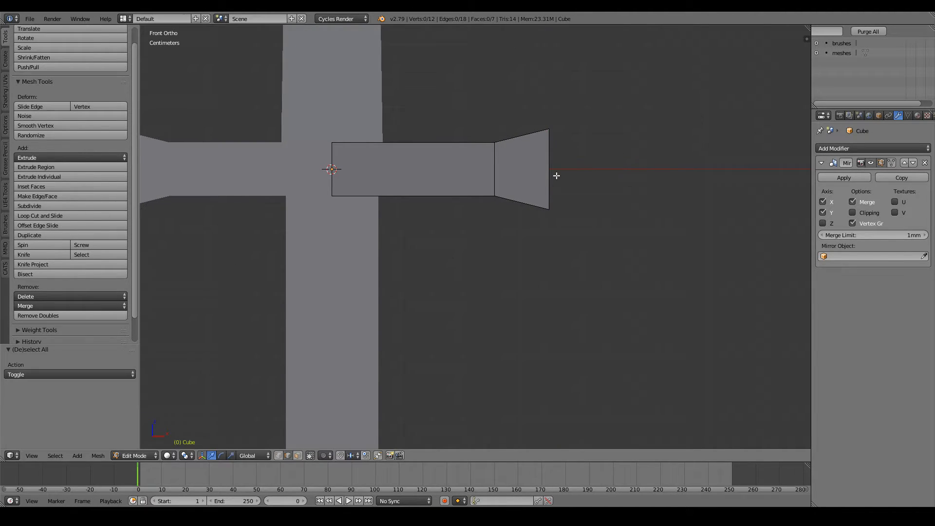
Add a loop cut in the middle of the flared section, scale it about 1.08 along Z, and finish editing the guard.
click(524, 155)
key(s)
key(z)
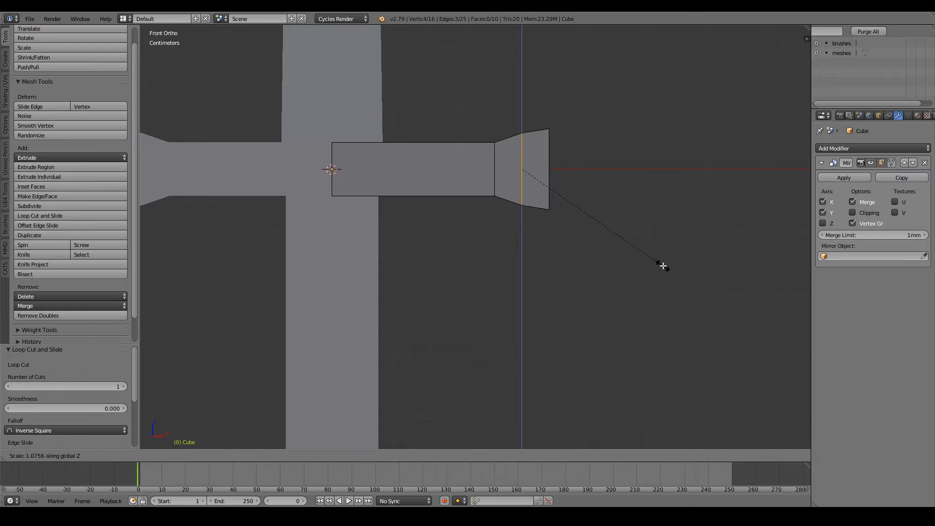
click(665, 268)
scroll(665, 268, down, 5)
key(Tab)
scroll(665, 267, down, 3)
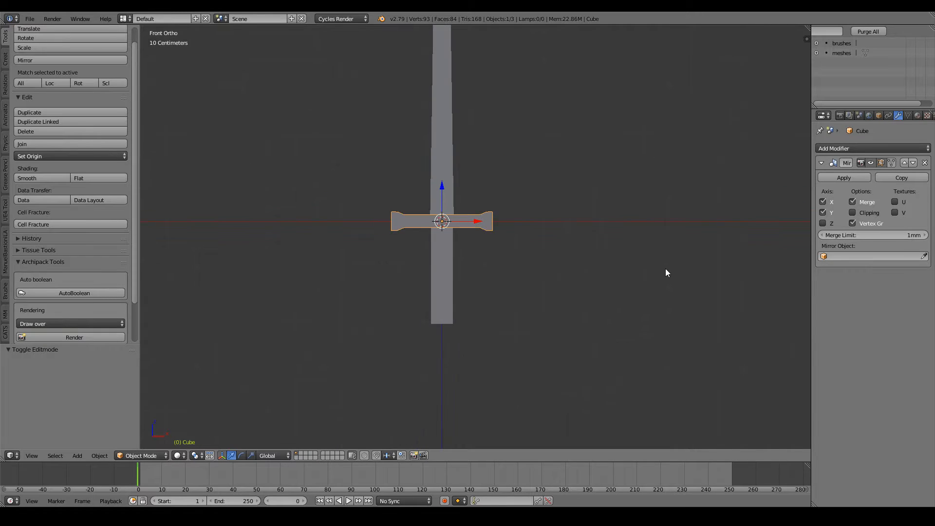
key(a)
Reopen the guard's mesh, add three loop cuts across its straight section and move them outward along X.
mouse_move(613, 215)
middle_down()
mouse_move(564, 251)
mouse_move(669, 273)
mouse_move(588, 258)
mouse_move(592, 229)
mouse_move(606, 225)
middle_up()
scroll(565, 252, up, 5)
scroll(568, 252, up, 2)
key(Tab)
key(KP_1)
scroll(605, 223, up, 4)
key(ctrl+r)
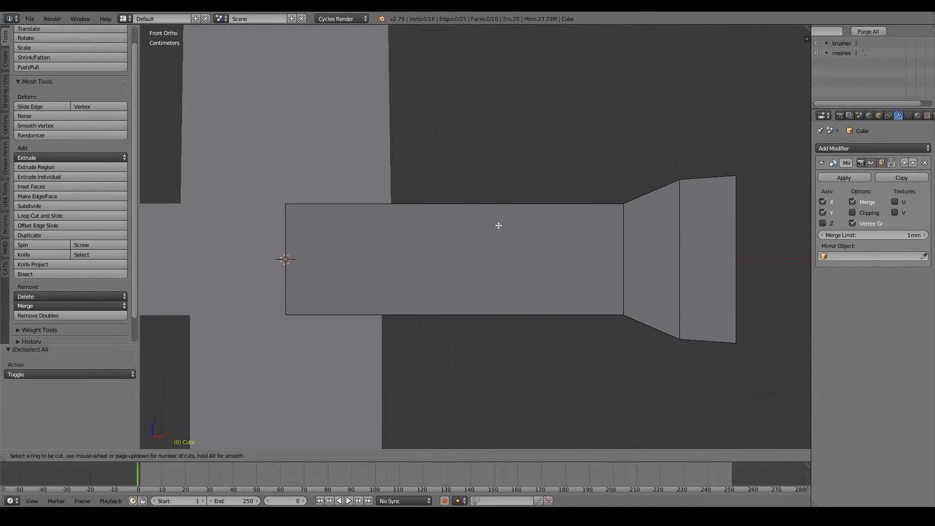
scroll(496, 205, up, 1)
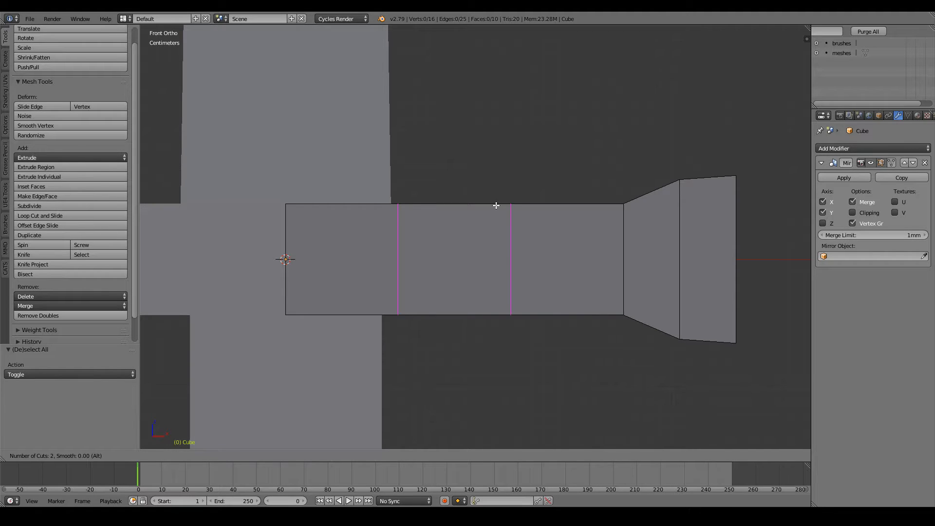
click(495, 205)
right_click(495, 205)
key(g)
key(x)
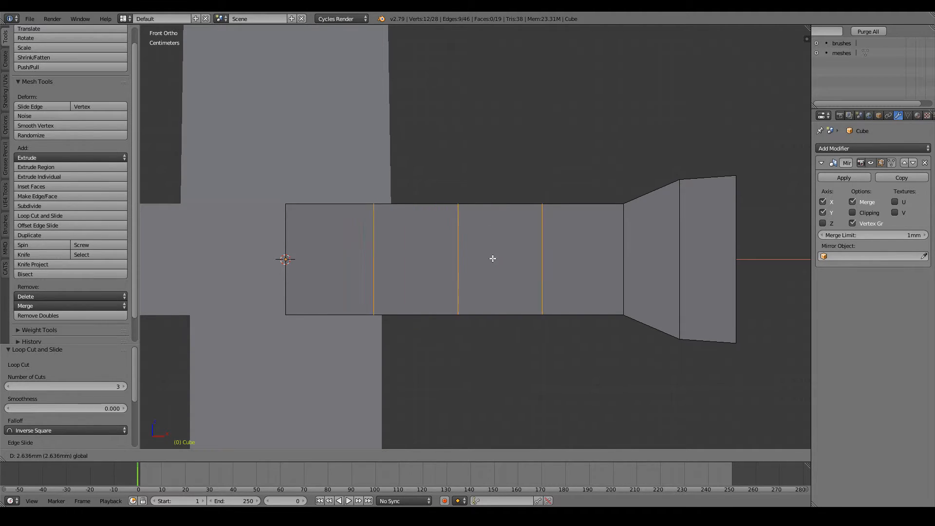
click(538, 269)
Scale the middle of the three new loops down along Z to narrow the guard's arm, and finish editing.
key(a)
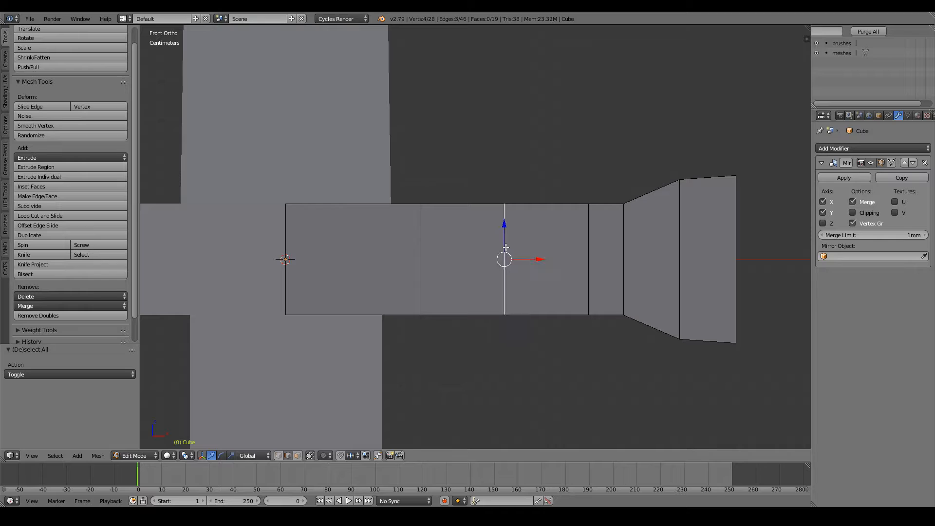
key(s)
key(z)
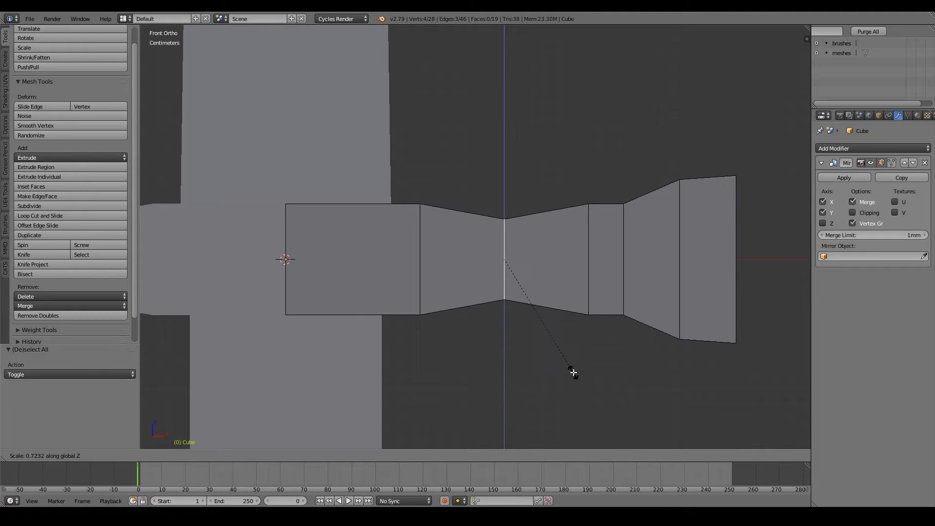
click(558, 361)
scroll(559, 361, down, 7)
key(Tab)
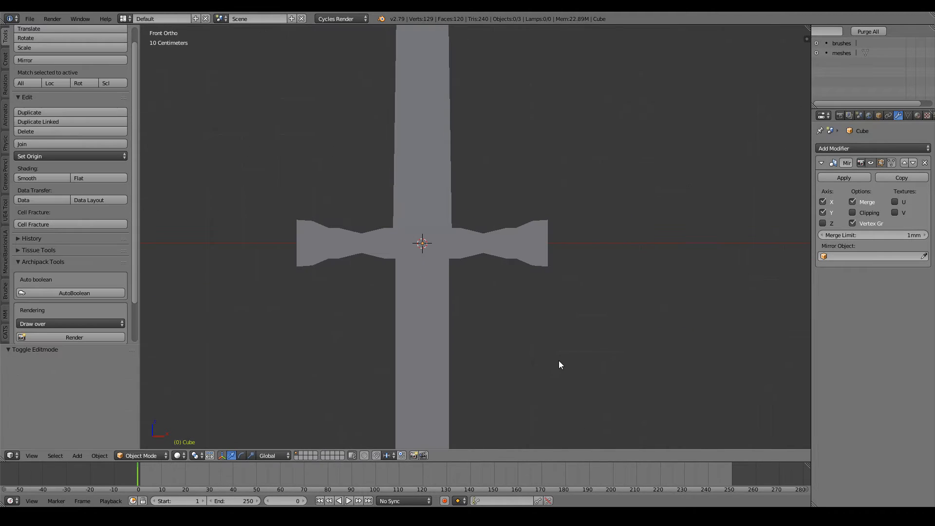
Add a Subdivision Surface modifier to the guard and set its View subdivisions to 2.
click(858, 150)
click(735, 305)
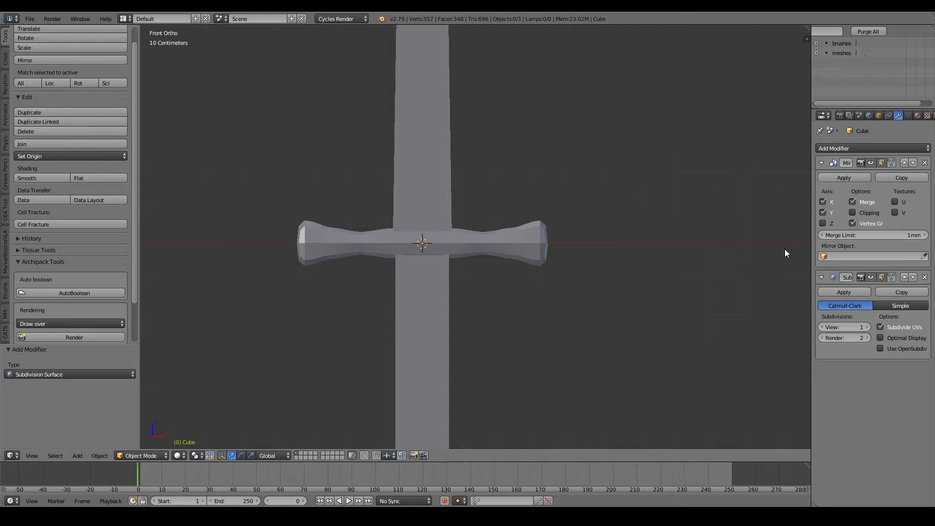
click(866, 327)
scroll(560, 236, up, 2)
middle_drag(560, 235, 457, 318)
Reopen the guard's mesh and set the mean crease of its outer end edge loop to 0.27.
key(Tab)
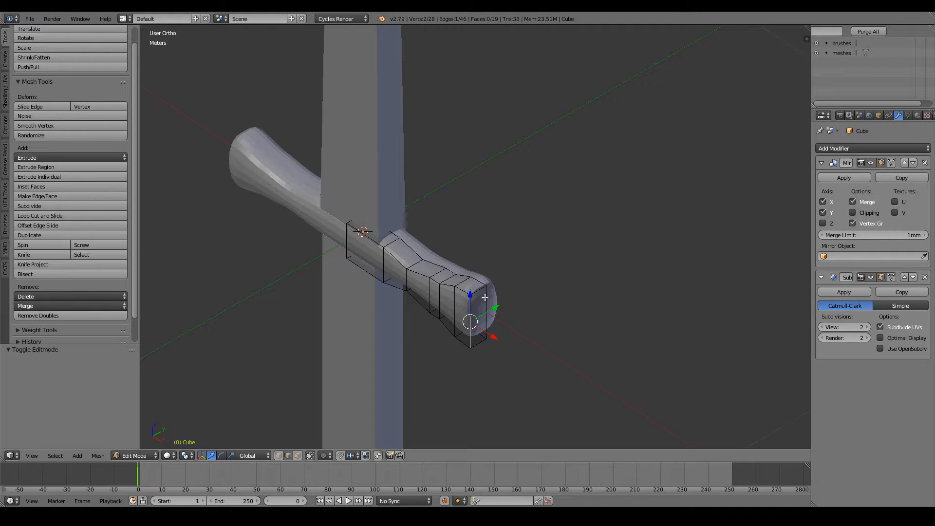
key(n)
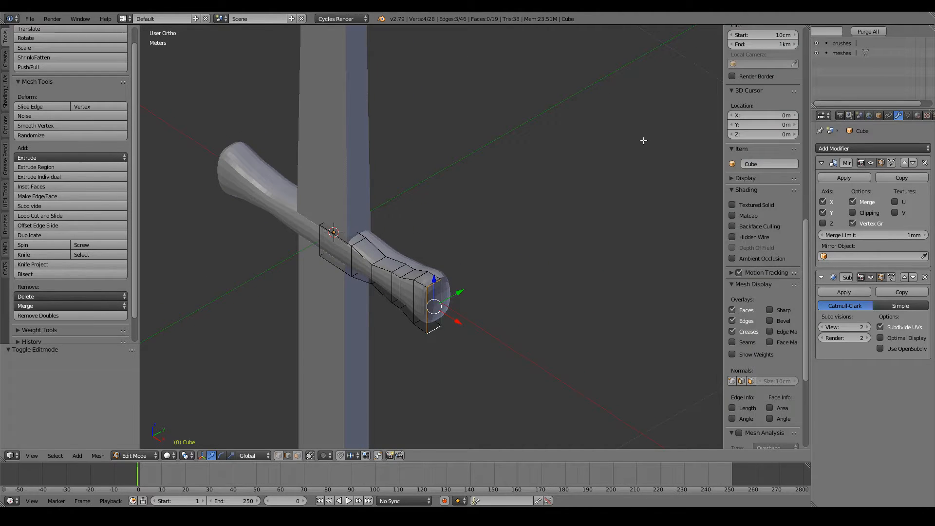
scroll(759, 106, up, 10)
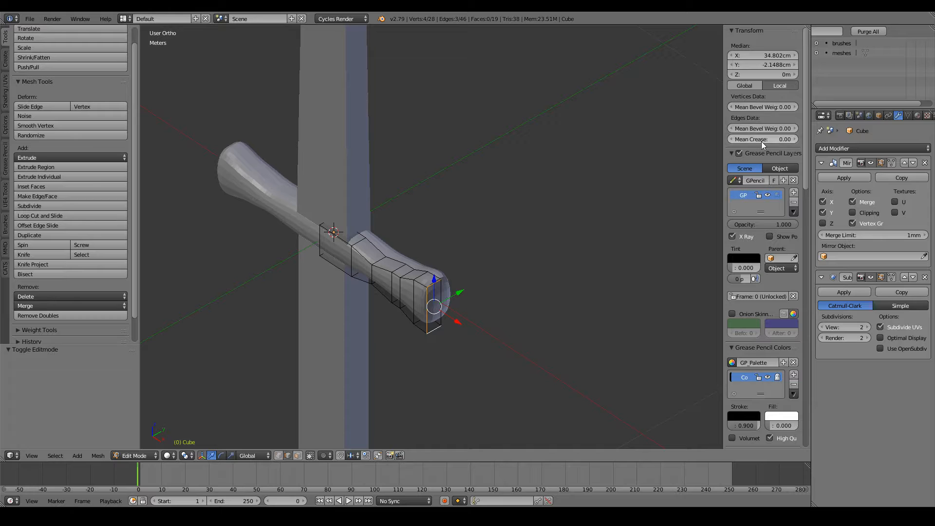
drag(762, 139, 763, 140)
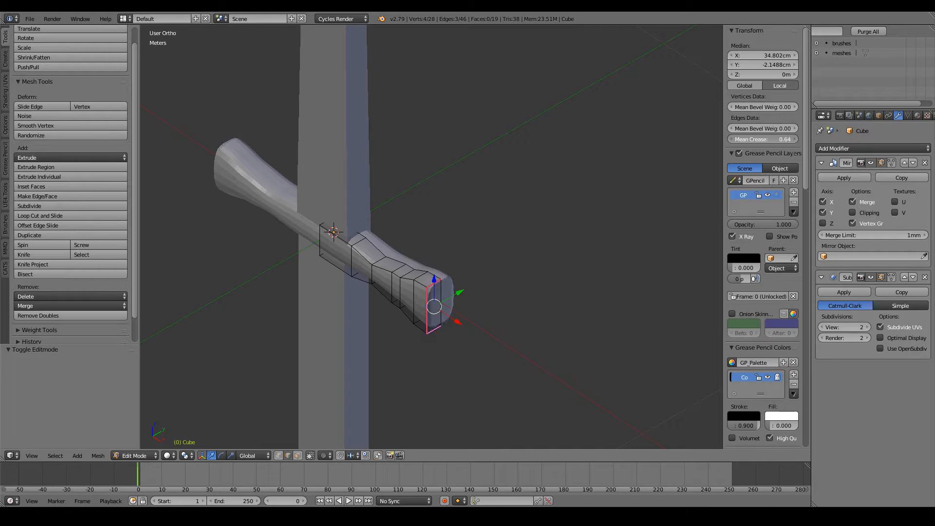
drag(763, 139, 763, 139)
Try a mean crease of 1.00 on the edge loop where the guard's end starts to flare, and finish editing.
middle_drag(404, 146, 438, 183)
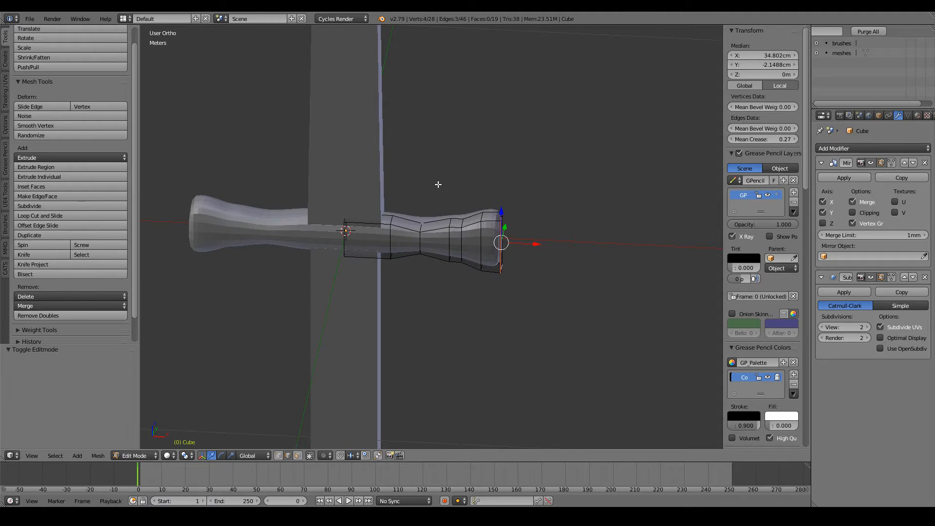
scroll(494, 250, up, 5)
key(a)
alt+right_click(496, 236)
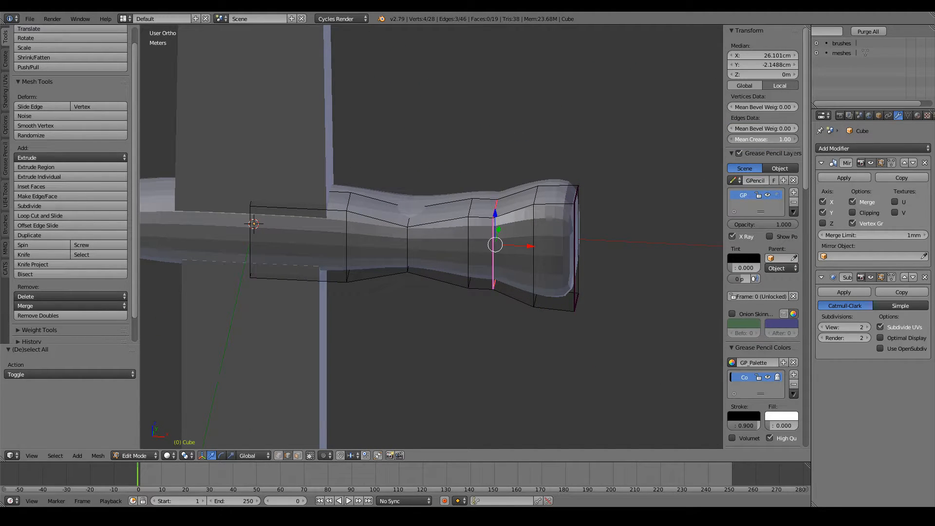
key(Tab)
scroll(533, 201, down, 5)
middle_drag(475, 204, 481, 157)
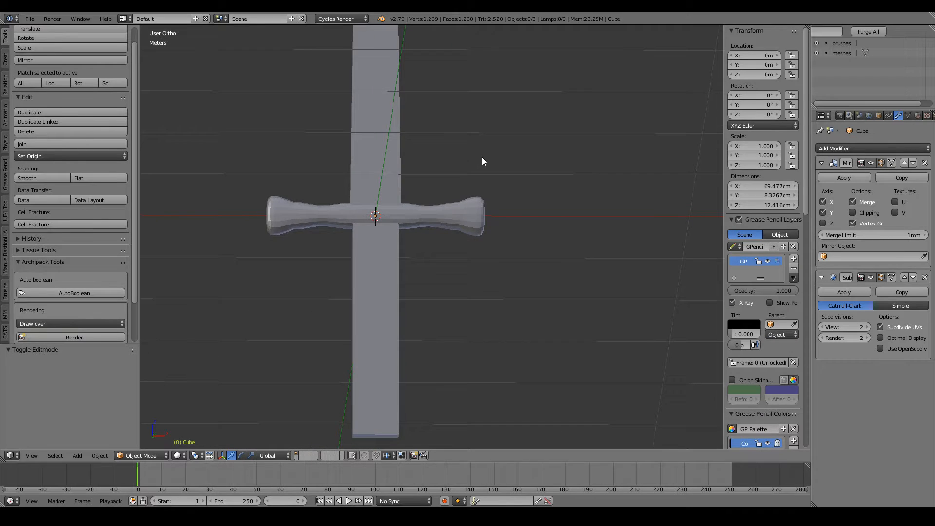
Reopen the guard's mesh and set a mean crease of 1.00 on the wide edge loop just inside its outer end.
key(Tab)
scroll(517, 197, up, 4)
middle_drag(517, 198, 514, 207)
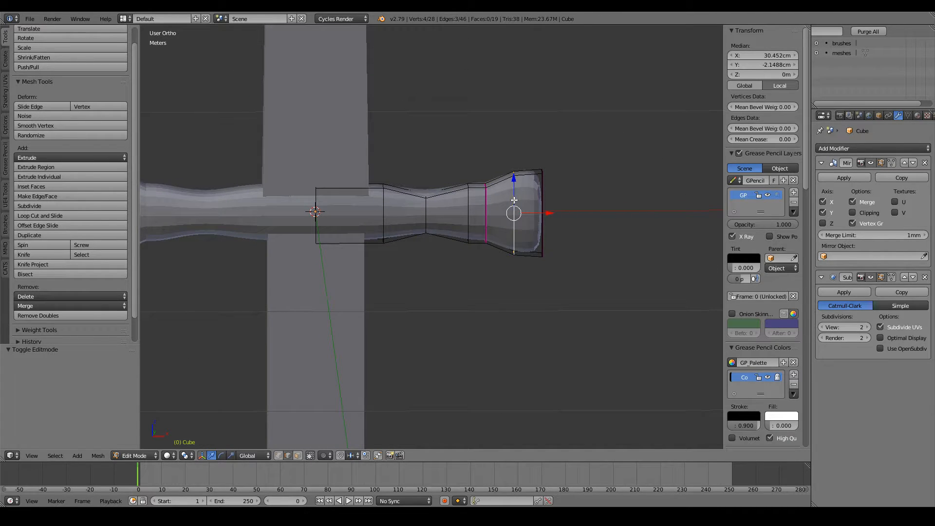
drag(749, 143, 779, 143)
key(Tab)
mouse_move(520, 210)
middle_down()
mouse_move(521, 192)
mouse_move(542, 191)
mouse_move(541, 217)
mouse_move(506, 216)
middle_up()
key(Tab)
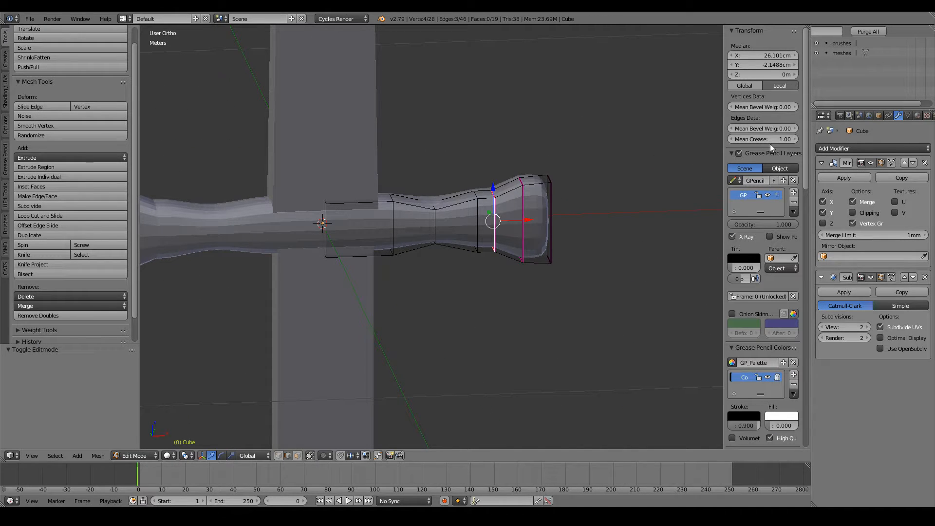
Reset the mean crease to 0.00 on the edge loop where the guard's end starts to flare.
drag(770, 139, 733, 140)
key(Tab)
key(Tab)
Scale the edge loop just inward of the flare to 0.873 along Z, and finish editing the guard.
scroll(473, 225, up, 3)
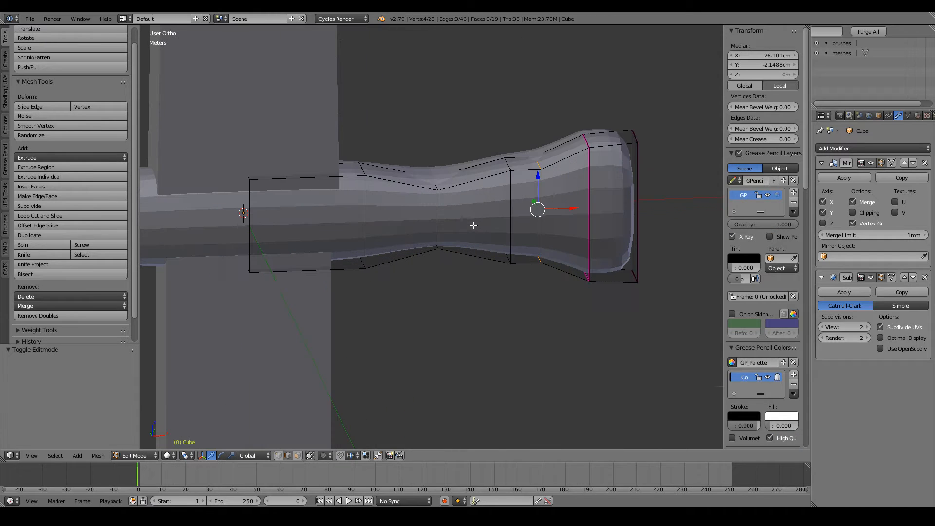
middle_drag(539, 209, 531, 193)
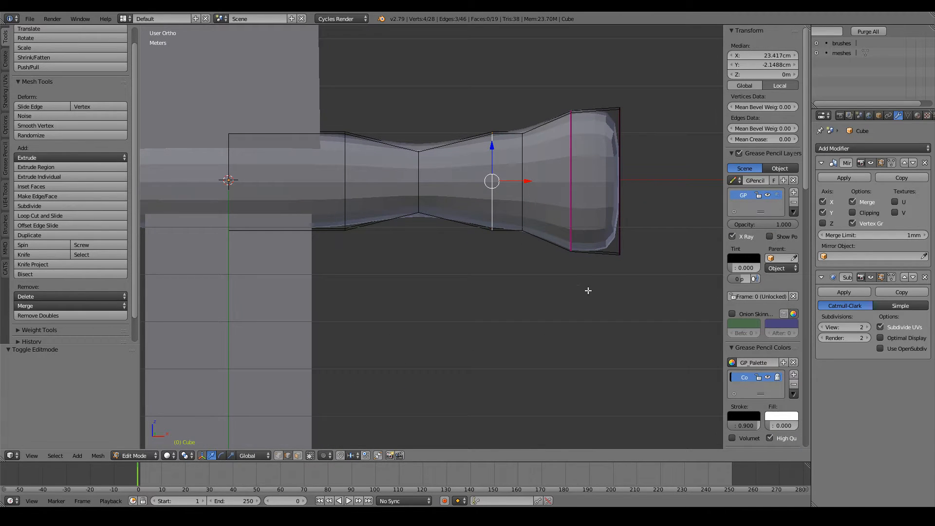
key(s)
click(568, 283)
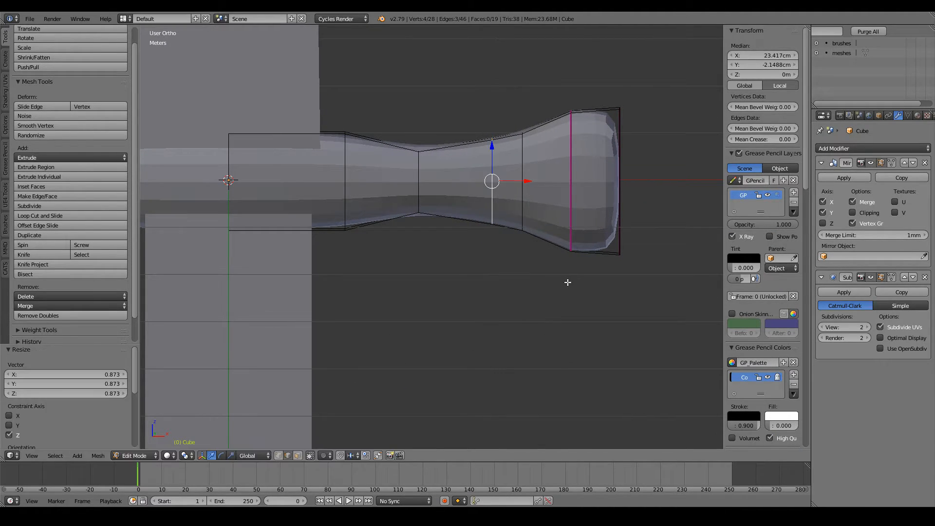
key(Tab)
scroll(566, 281, down, 8)
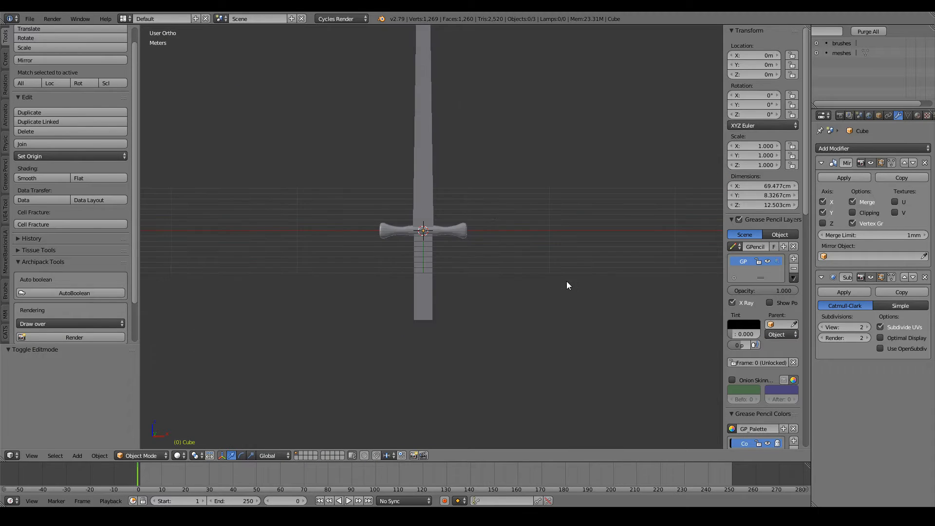
middle_drag(566, 282, 543, 294)
scroll(542, 294, up, 5)
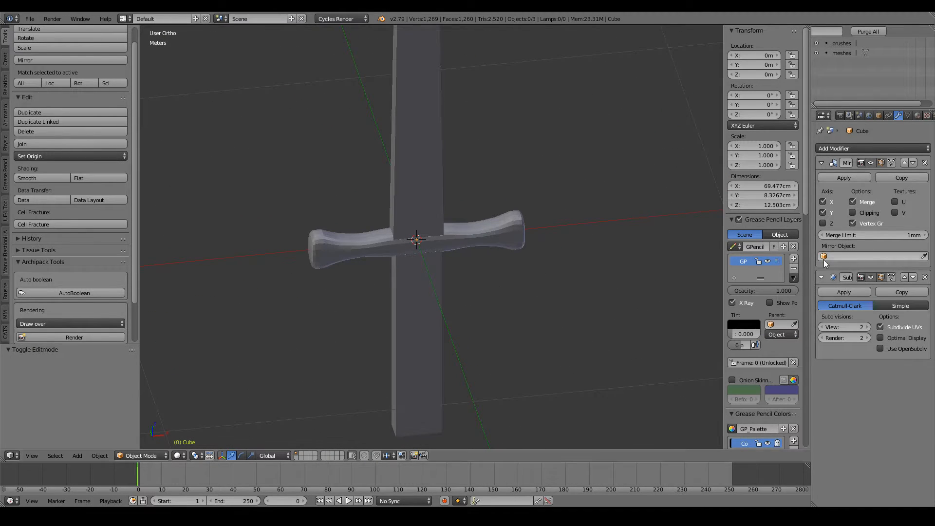
Turn off the viewport display of the guard's Subdivision Surface modifier and deselect everything.
click(871, 277)
key(a)
scroll(487, 258, down, 4)
middle_drag(487, 258, 471, 247)
scroll(486, 221, up, 2)
key(a)
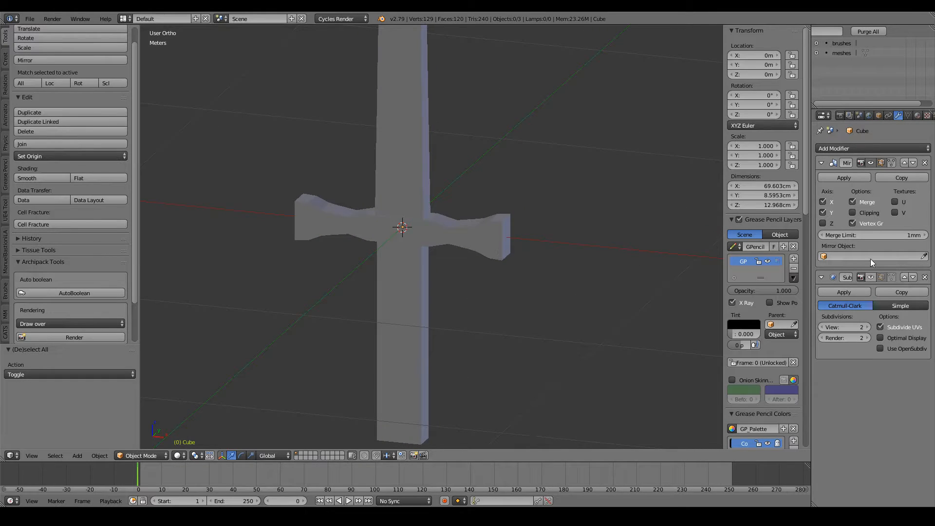
Open the blade's mesh for editing and move its long front edge by -2.04 cm along X.
shift+scroll(555, 262, up, 6)
right_click(422, 245)
scroll(389, 235, down, 4)
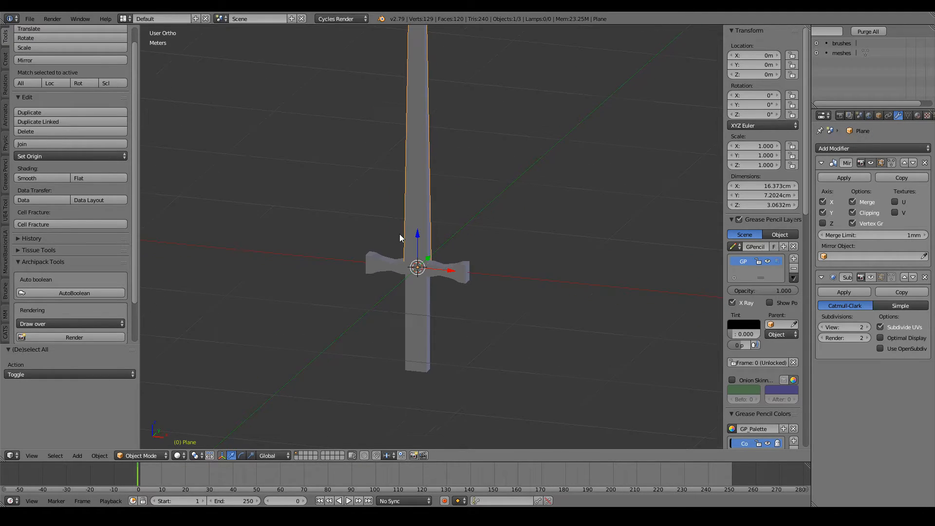
key(KP_1)
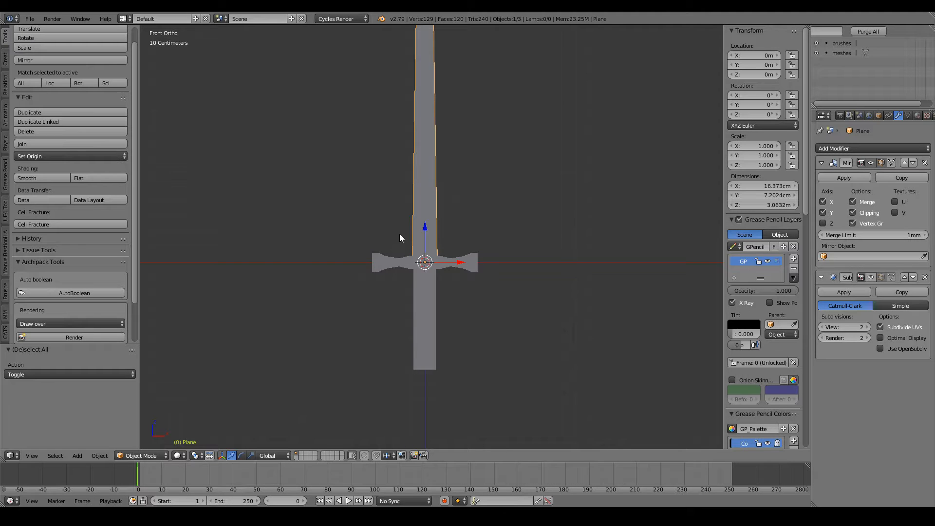
shift+scroll(400, 234, up, 3)
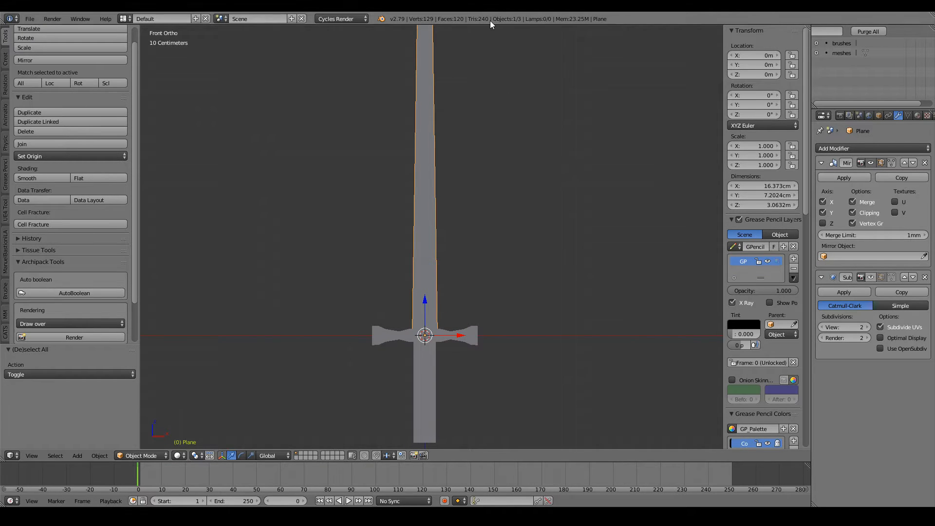
shift+scroll(473, 232, up, 2)
middle_drag(473, 232, 436, 384)
key(KP_1)
key(Tab)
scroll(437, 384, up, 3)
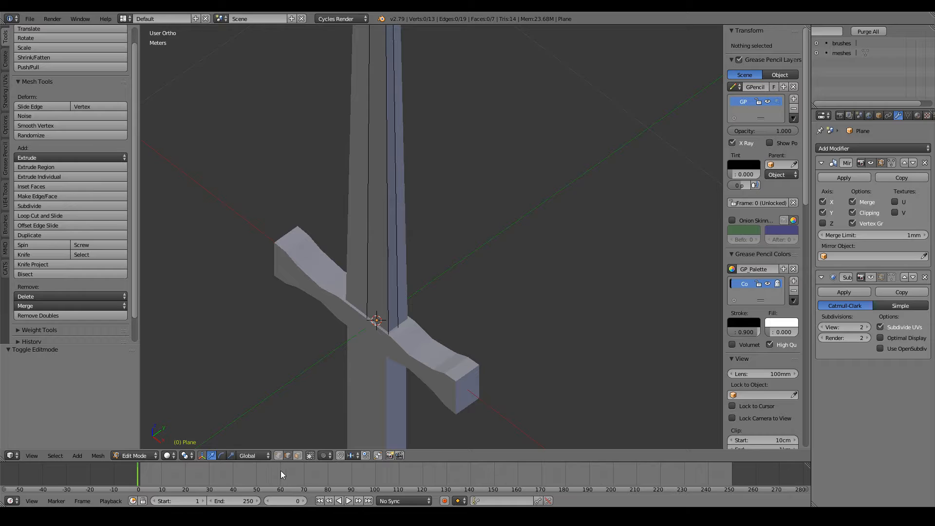
right_click(388, 293)
middle_drag(391, 290, 426, 338)
drag(418, 217, 409, 218)
Move the blade's long front edge by 1.57 cm along Y and try a two-segment bevel on it.
middle_drag(409, 217, 462, 206)
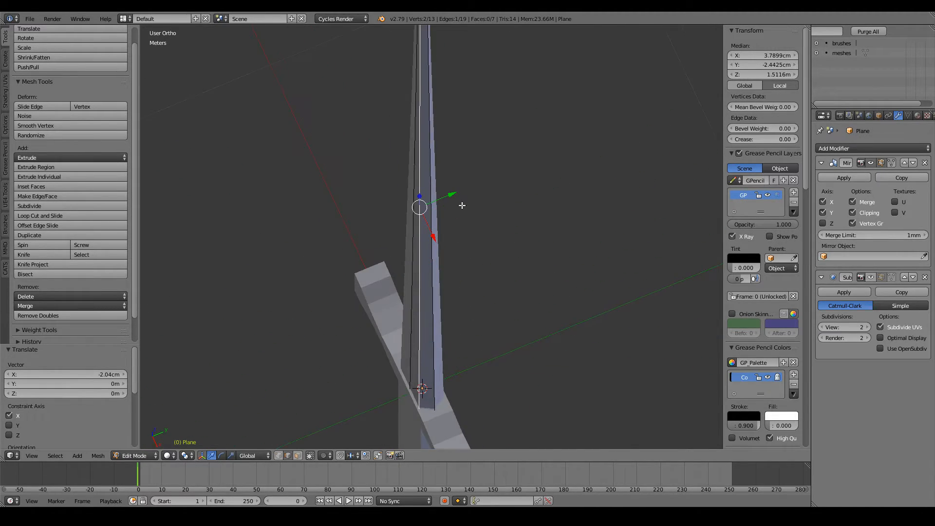
drag(453, 192, 460, 194)
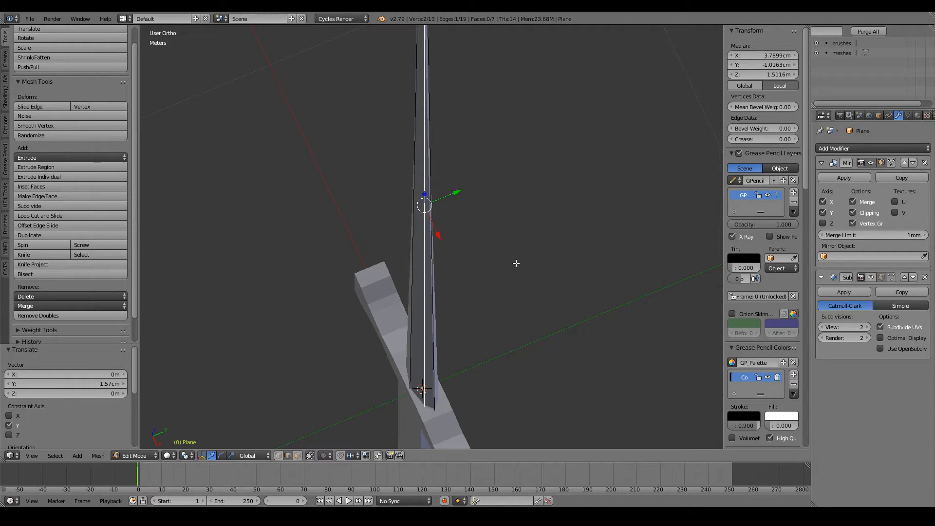
key(ctrl+b)
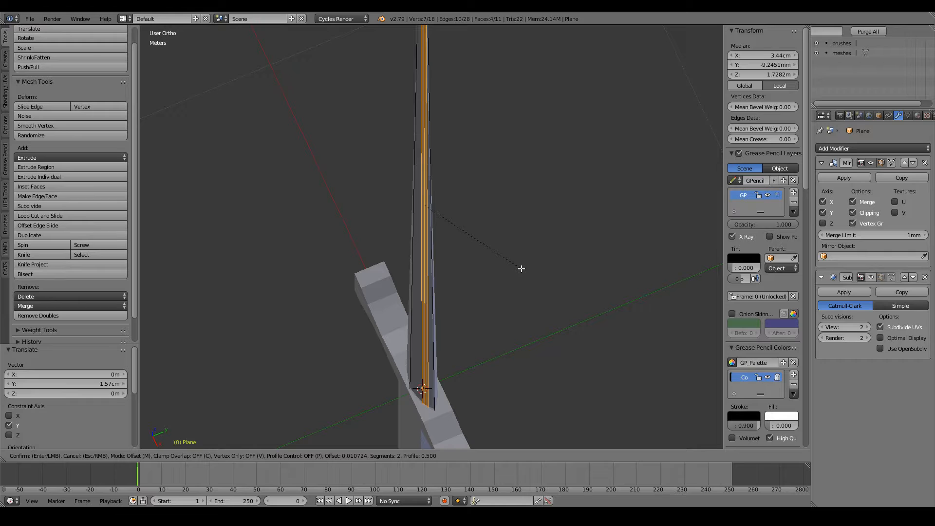
key(Escape)
Try moving the blade's long front edge by -2.45 cm along X, and undo that move.
middle_drag(478, 240, 507, 326)
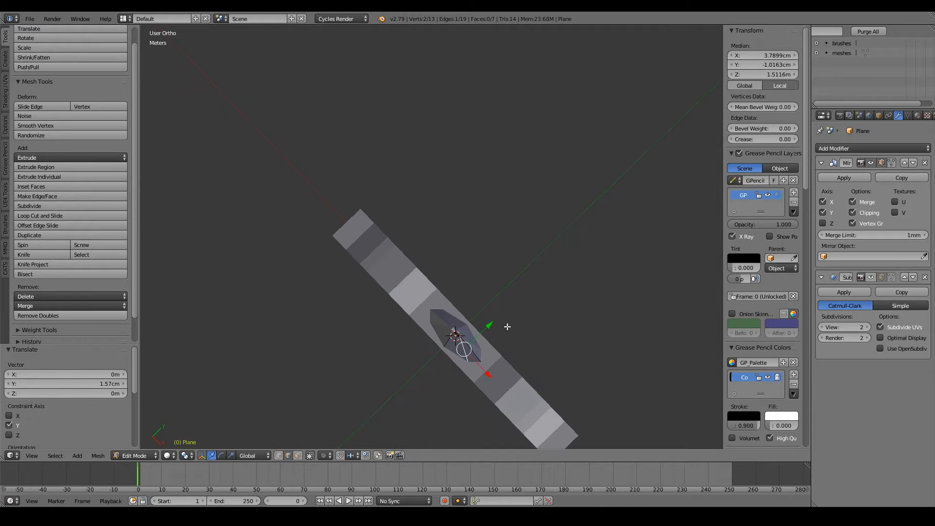
drag(492, 373, 483, 365)
middle_drag(483, 364, 545, 252)
key(KP_1)
shift+scroll(545, 252, up, 20)
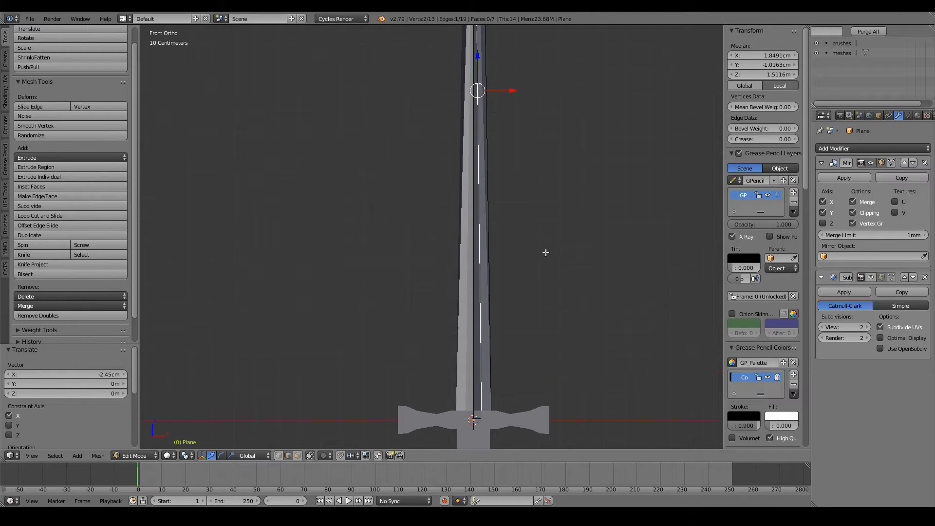
shift+scroll(545, 252, up, 12)
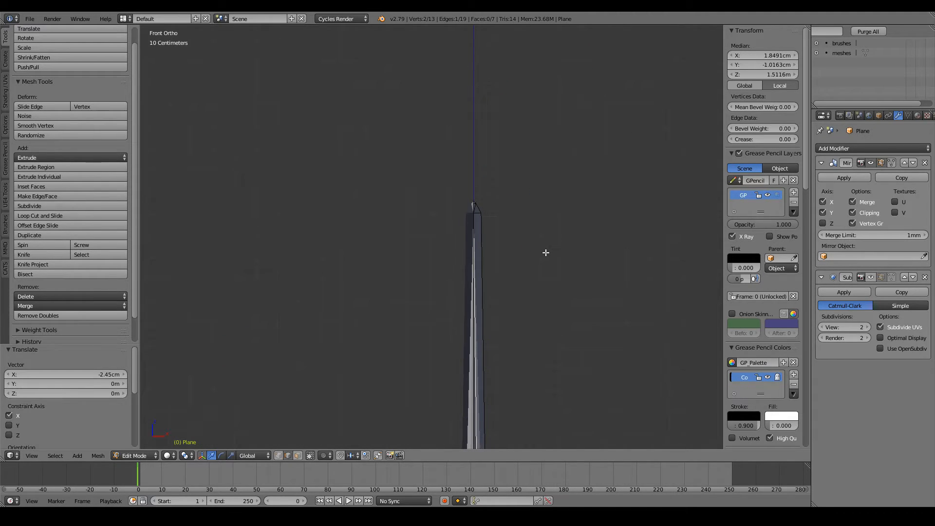
key(ctrl+z)
Edge-slide the blade's long front edge toward the centre by a factor of -0.353.
ctrl+scroll(545, 252, up, 3)
shift+scroll(545, 252, down, 7)
scroll(546, 252, up, 4)
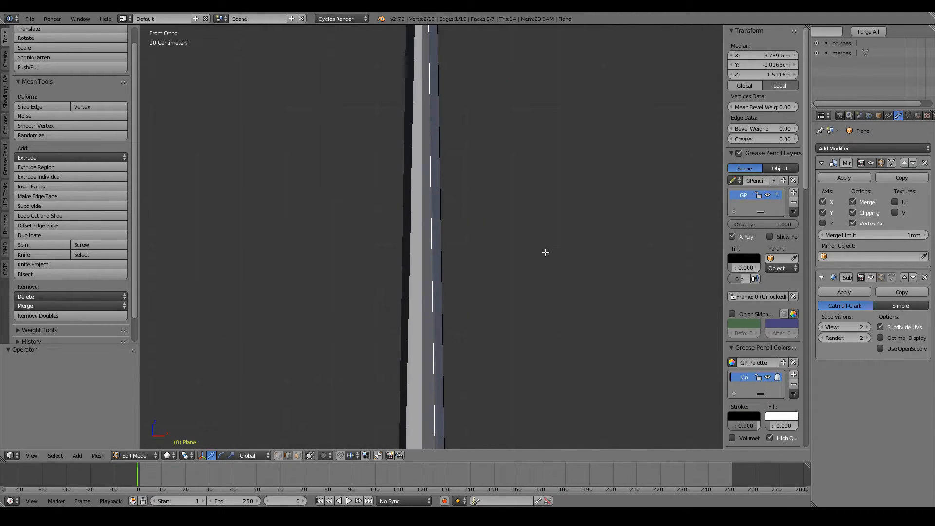
key(g)
key(g)
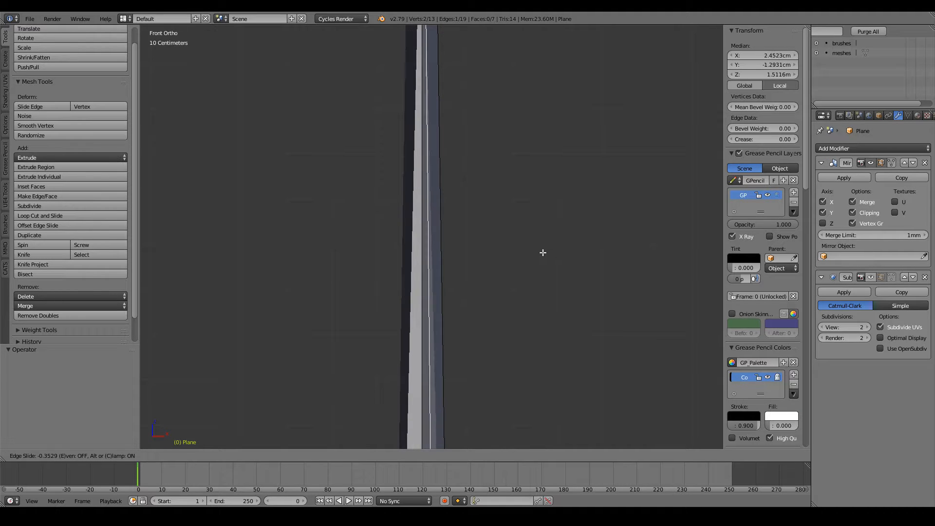
click(541, 252)
Try rounding the blade's long front edge with a bevel of 5 segments.
scroll(541, 252, down, 6)
shift+scroll(542, 252, down, 5)
middle_drag(543, 252, 459, 192)
scroll(496, 219, up, 1)
key(ctrl+b)
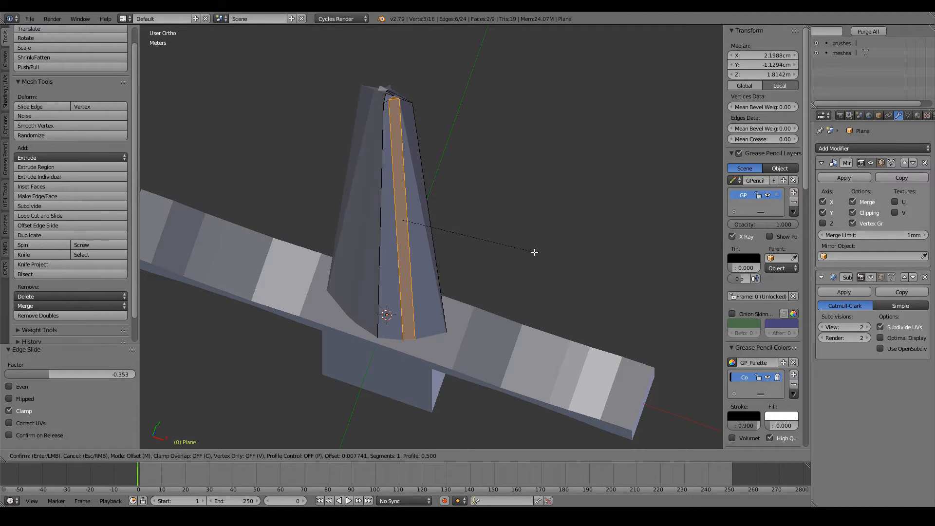
scroll(555, 264, up, 2)
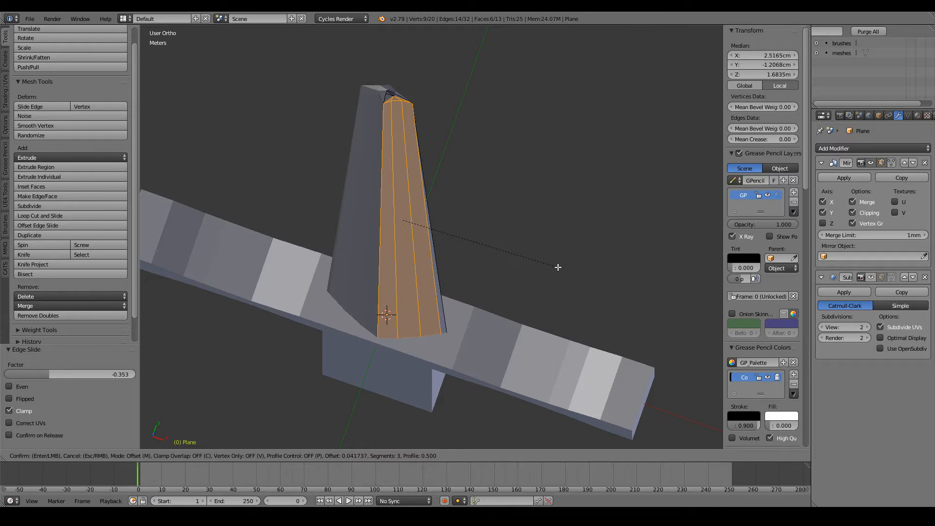
scroll(585, 274, up, 1)
scroll(587, 275, up, 1)
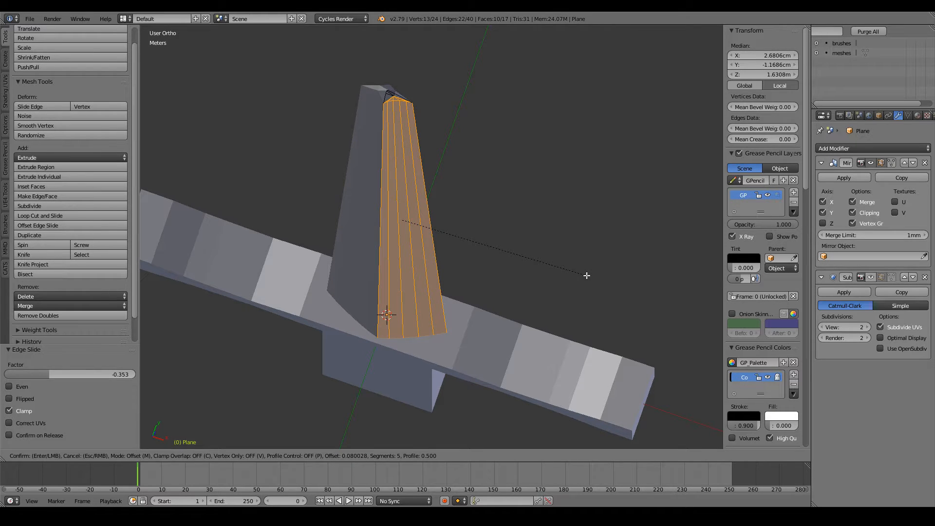
right_click(586, 276)
Undo the edge slide and the Y move of the blade's long front edge, and clear the selection.
key(a)
middle_drag(389, 183, 388, 180)
shift+middle_drag(389, 71, 388, 180)
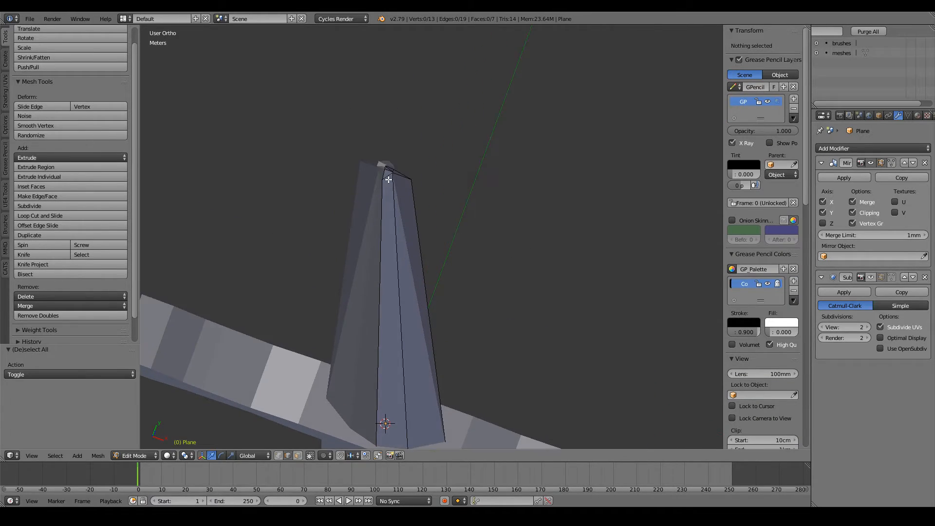
scroll(388, 180, up, 3)
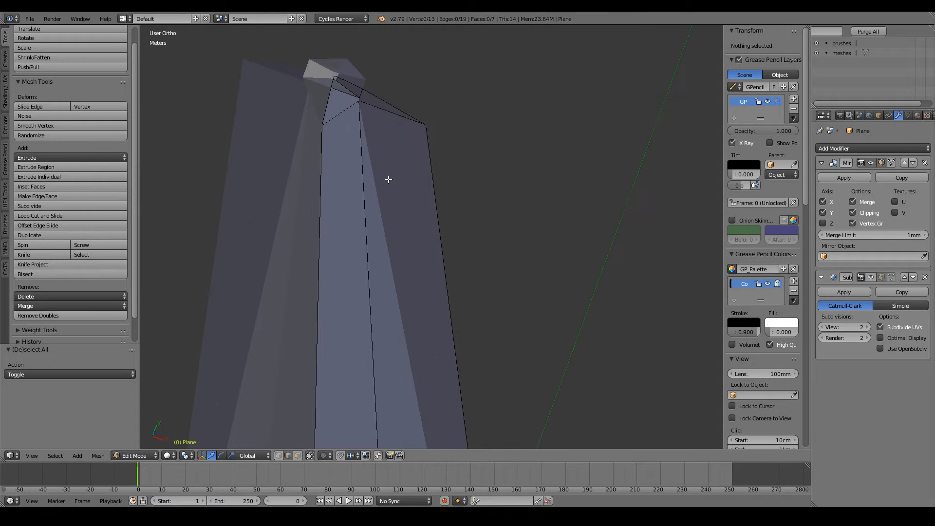
right_click(468, 285)
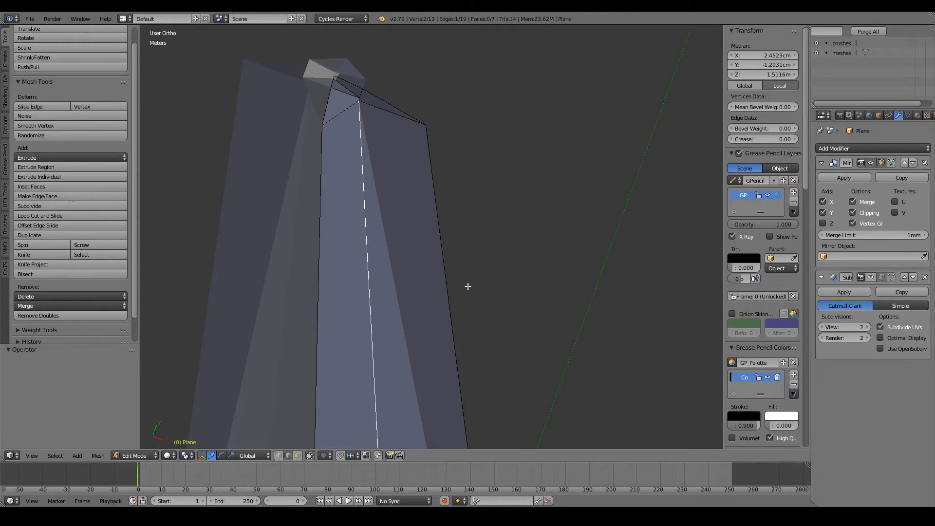
key(a)
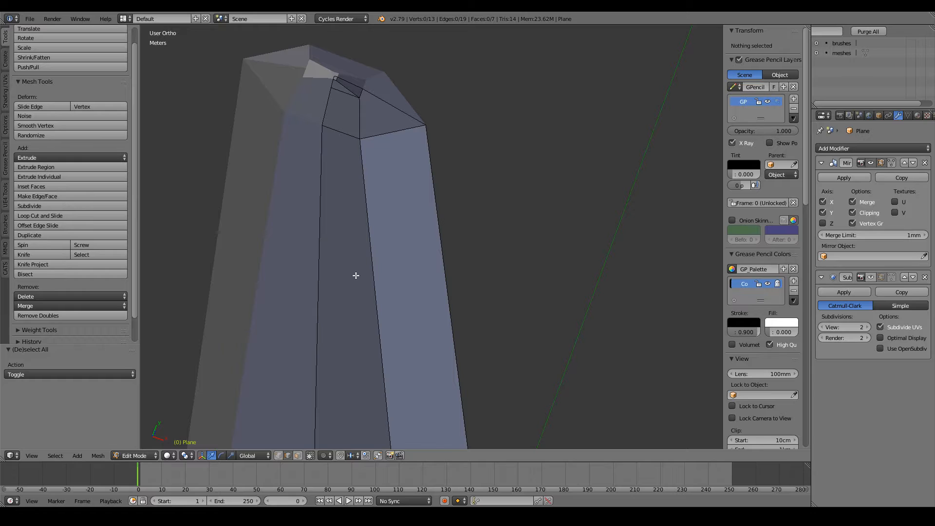
Try a wide bevel with 6 segments on the blade's long front edge.
right_click(377, 275)
key(ctrl+b)
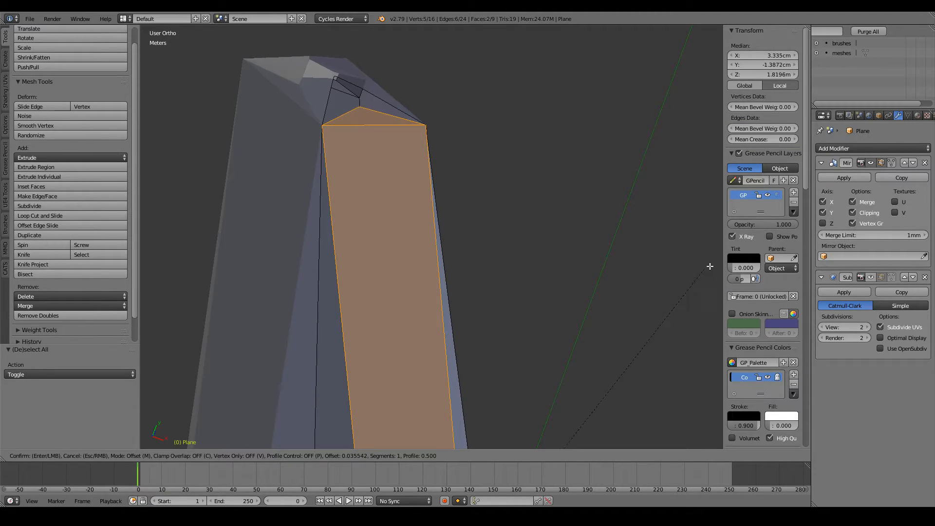
scroll(247, 270, up, 1)
scroll(247, 270, up, 11)
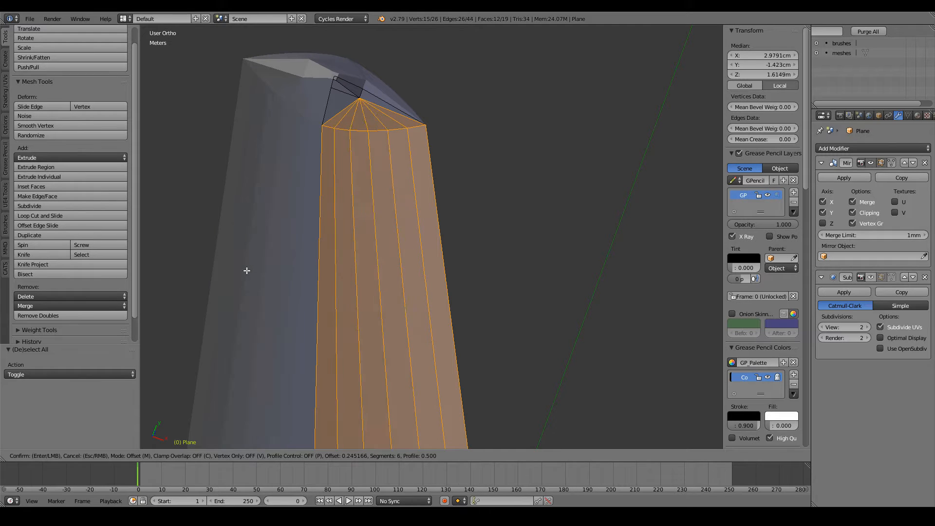
right_click(247, 270)
scroll(247, 271, down, 8)
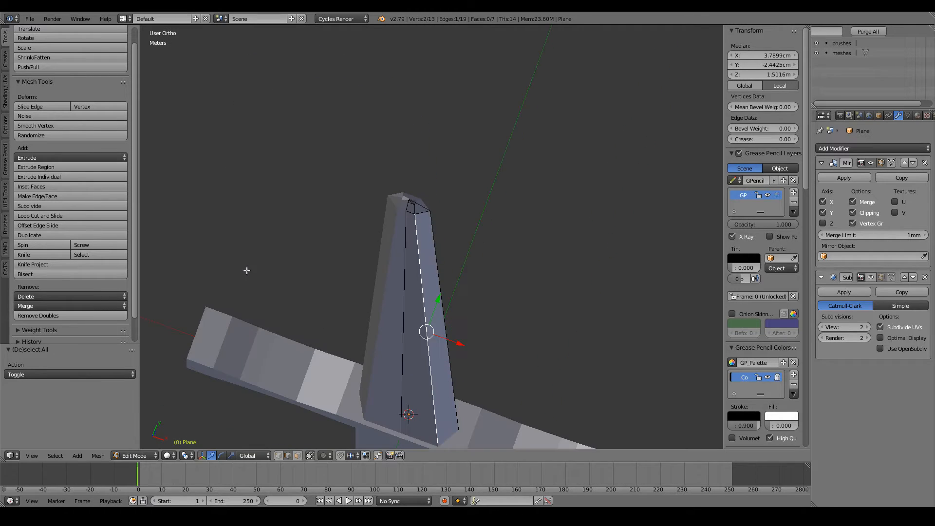
Move the vertex at the base of the blade's long front edge by 1.27 cm along Y.
key(a)
shift+scroll(476, 291, down, 2)
shift+scroll(476, 291, down, 4)
scroll(479, 291, up, 2)
shift+scroll(497, 323, down, 5)
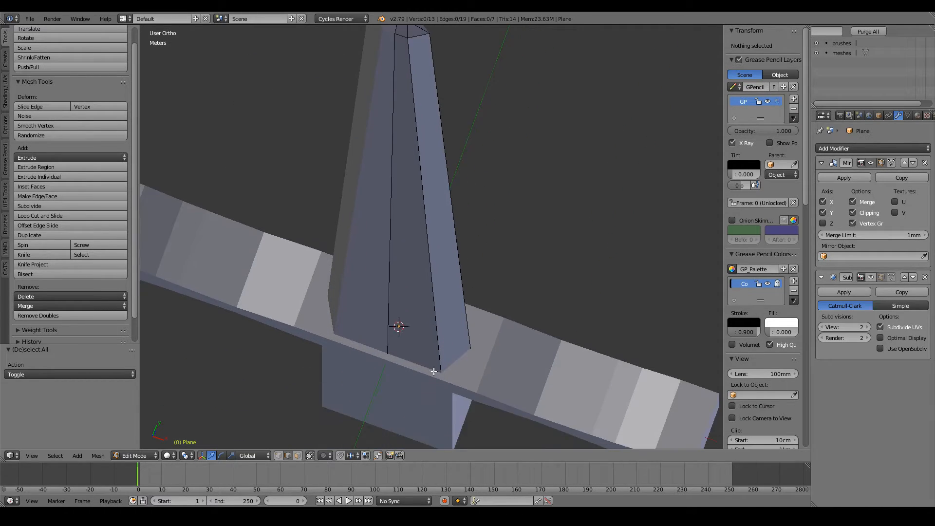
right_click(443, 374)
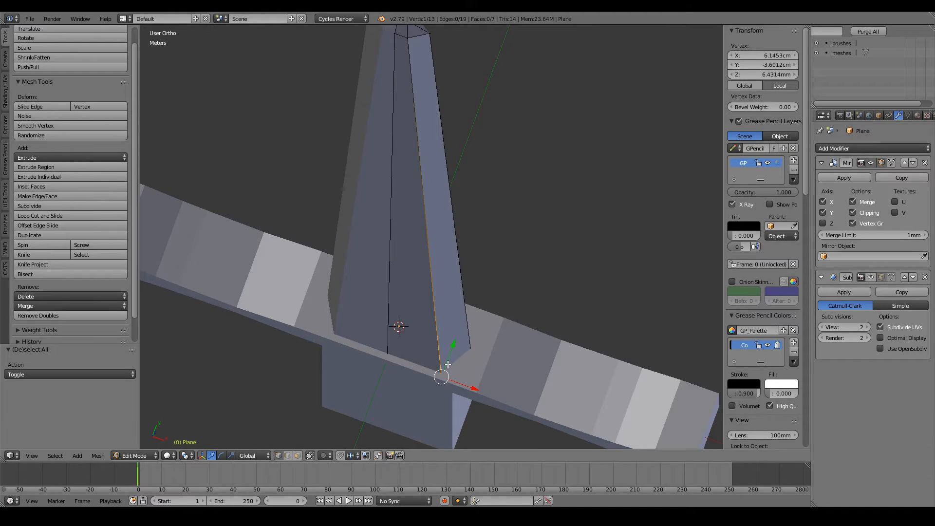
key(z)
key(z)
middle_drag(487, 361, 470, 363)
drag(433, 347, 442, 338)
Try moving the same base vertex by -2.44 cm along X, and undo that move.
key(g)
key(x)
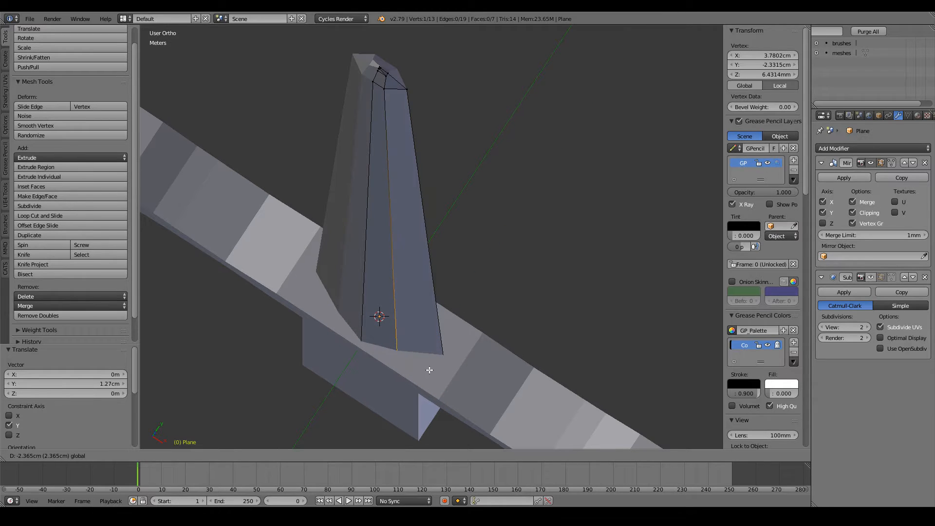
click(429, 370)
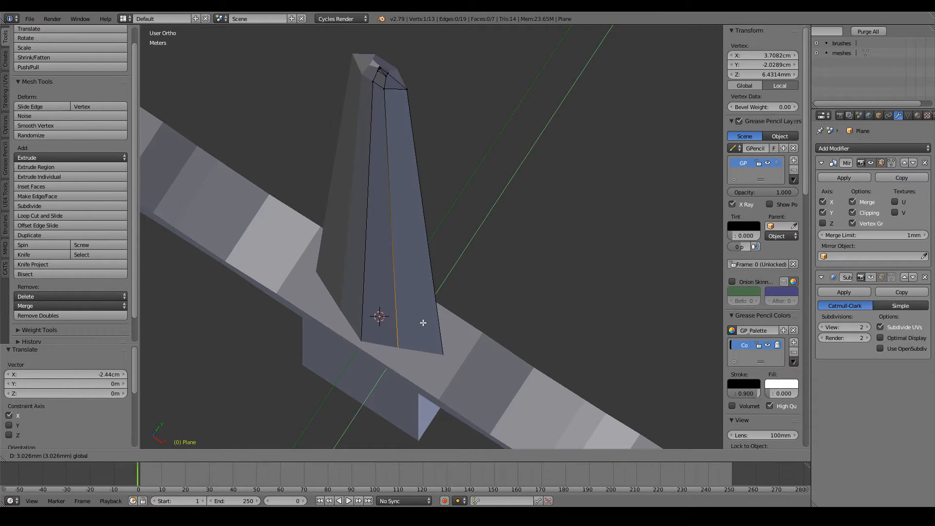
key(ctrl+z)
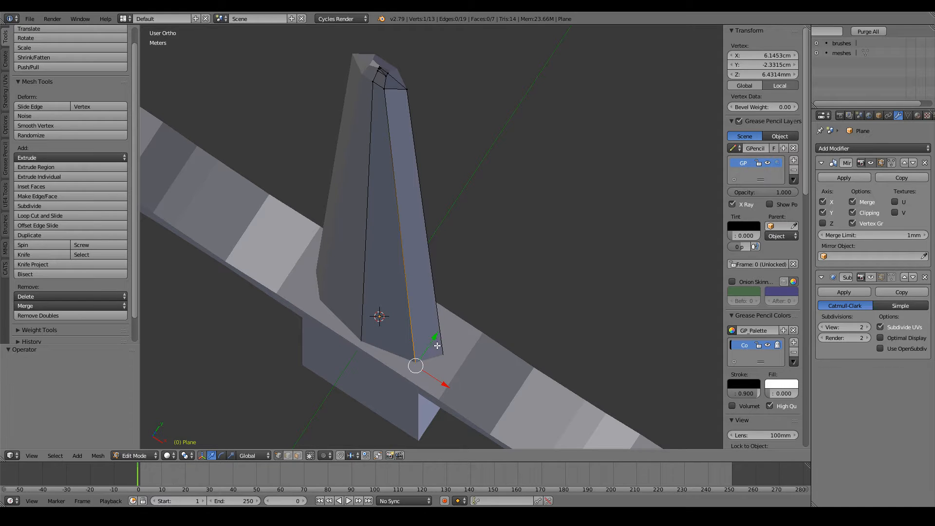
Add one lengthwise loop cut along the blade's narrow front side face and select its long edge.
key(a)
key(ctrl+r)
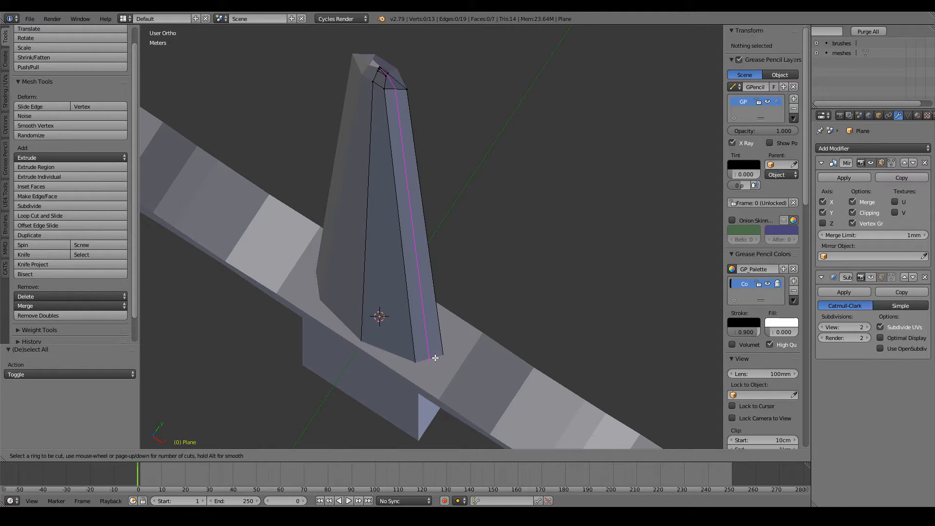
click(435, 357)
right_click(435, 357)
right_click(395, 90)
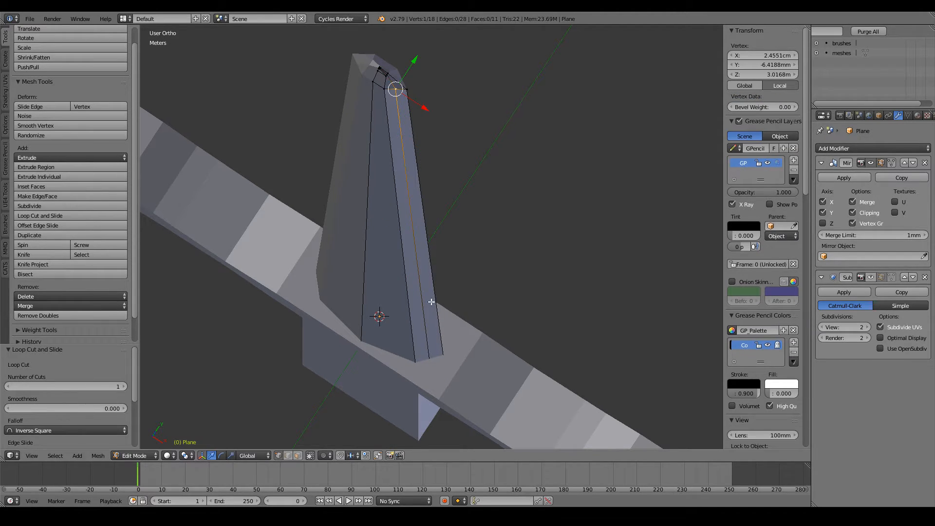
shift+right_click(432, 351)
middle_drag(455, 339, 468, 341)
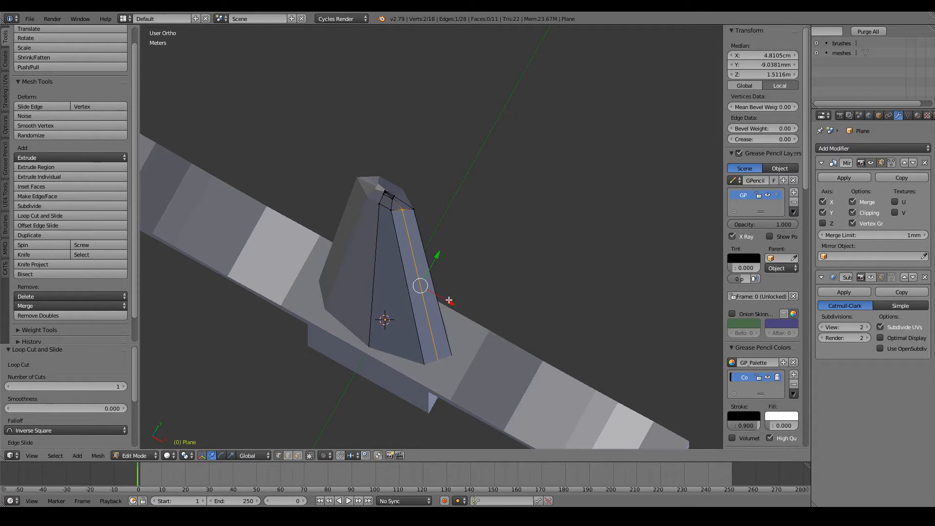
Shift the new long edge along X and by 3.99 mm along Y, and bevel it with one segment at about 8 mm.
drag(449, 301, 447, 298)
drag(433, 264, 435, 256)
key(ctrl+b)
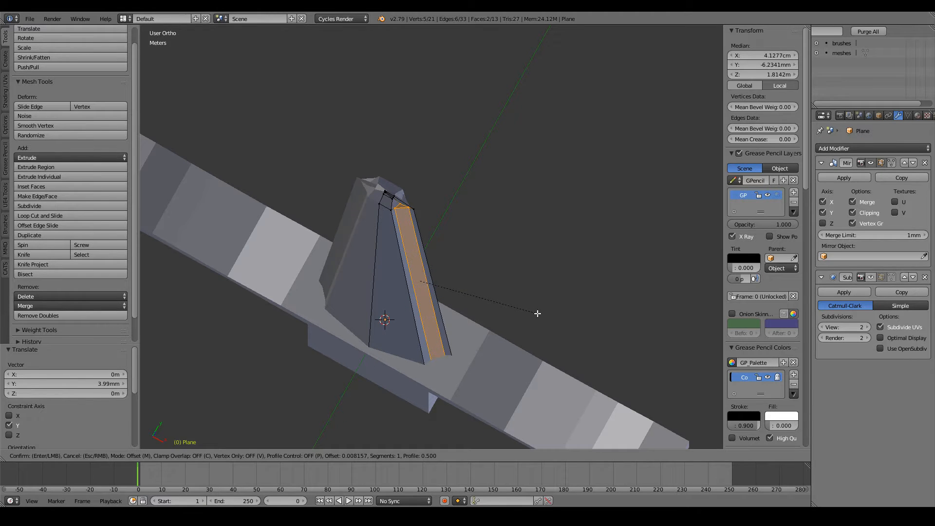
click(535, 314)
Leave mesh editing and try smooth shading on the blade.
key(Tab)
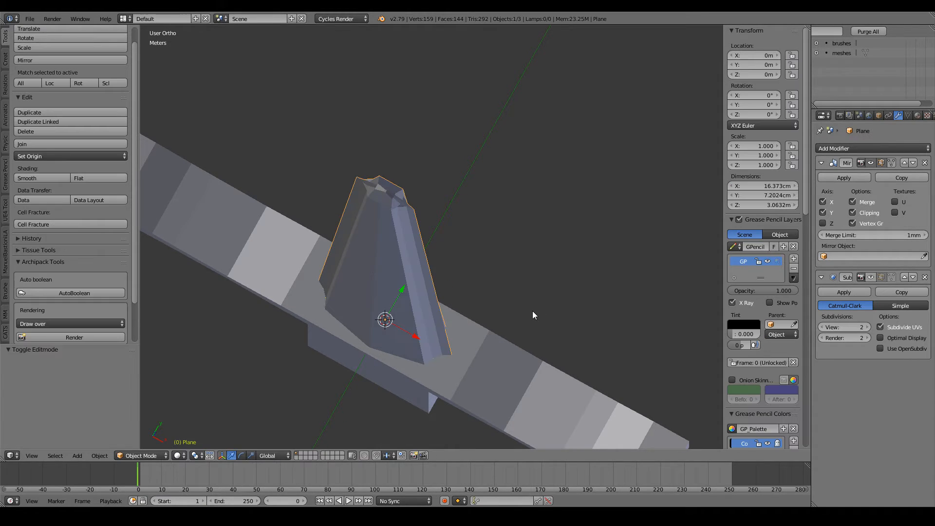
middle_drag(533, 311, 555, 240)
scroll(521, 273, down, 6)
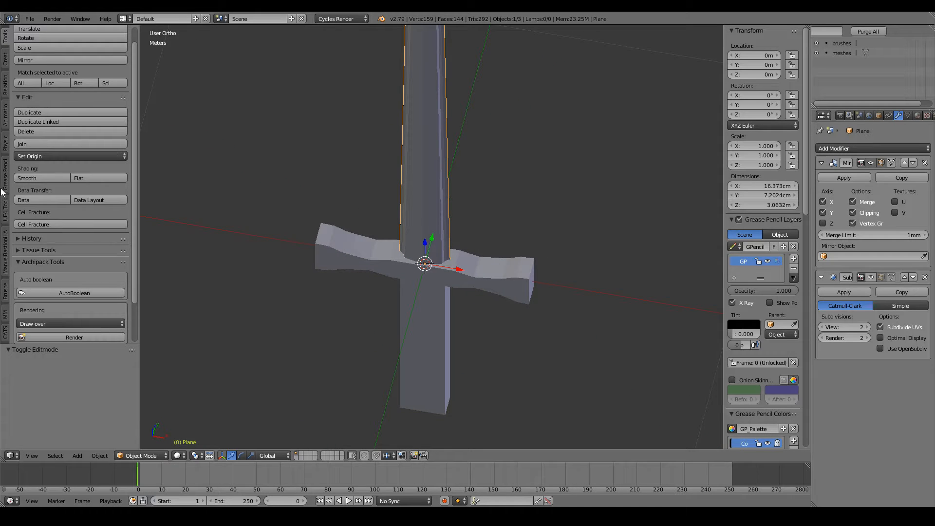
click(52, 179)
scroll(468, 218, up, 5)
shift+scroll(467, 214, up, 18)
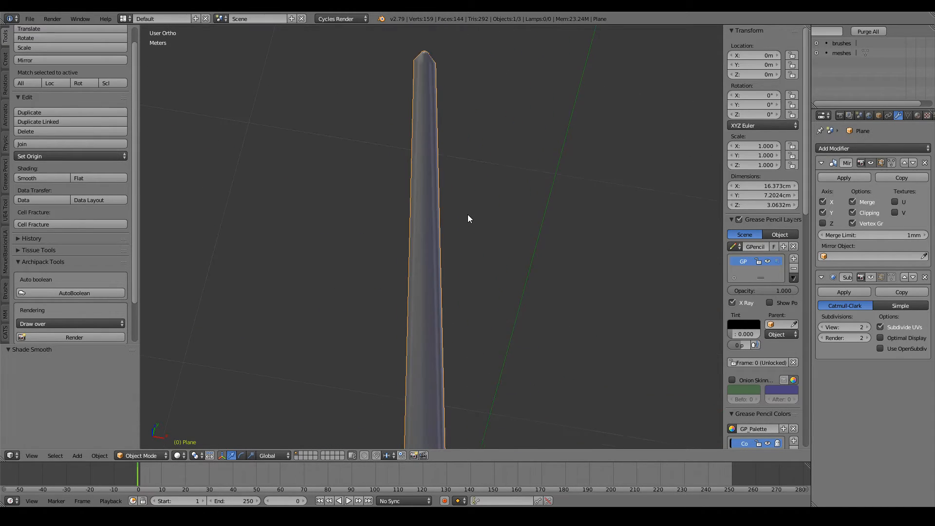
Undo the blade's smooth shading, bevel, loop cut and earlier base vertex move.
scroll(467, 214, up, 7)
key(ctrl+z)
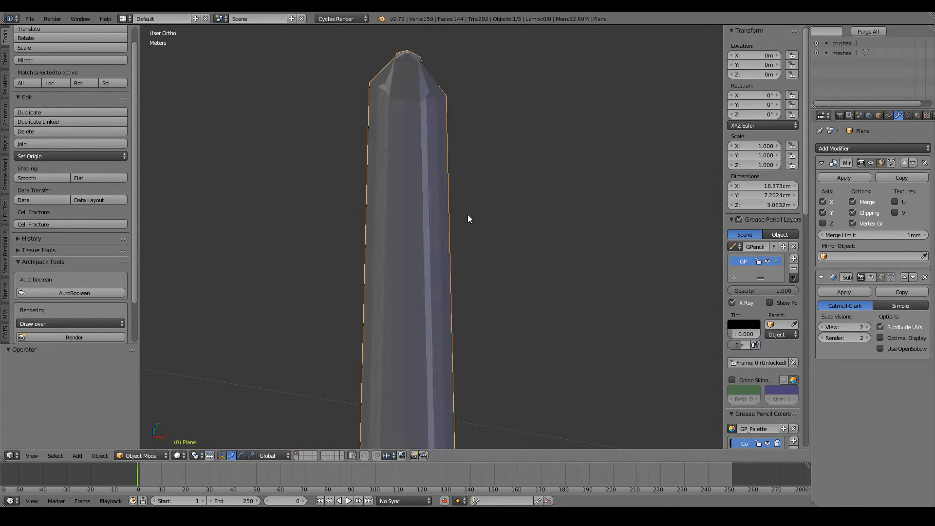
key(ctrl+z)
key(ctrl+z)
key(ctrl+z)
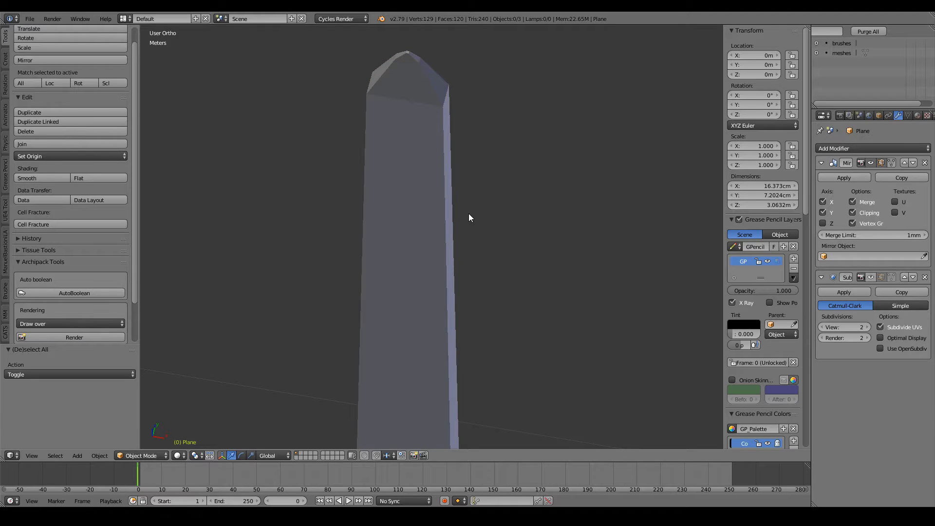
In the front view, move the blade's front shoulder vertex below the tip by -1.48 cm along X.
key(Tab)
scroll(433, 137, up, 6)
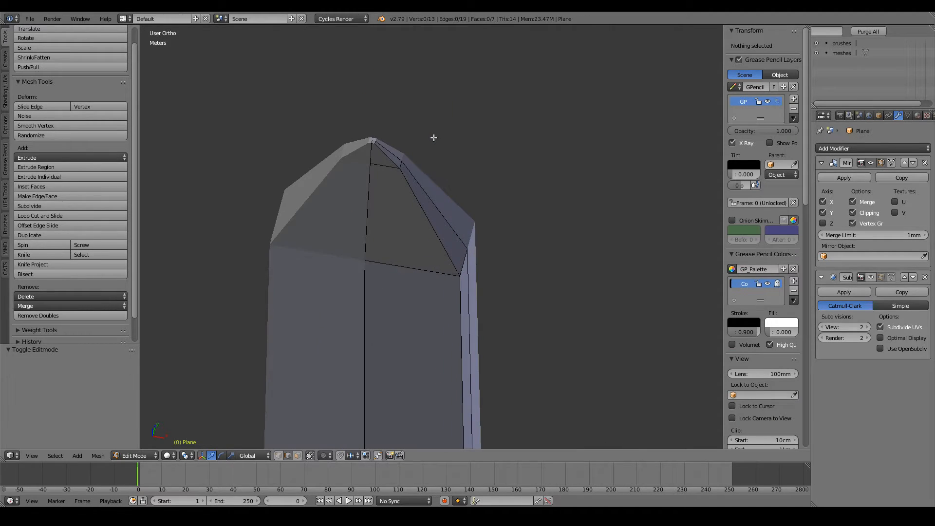
key(KP_1)
scroll(461, 278, up, 4)
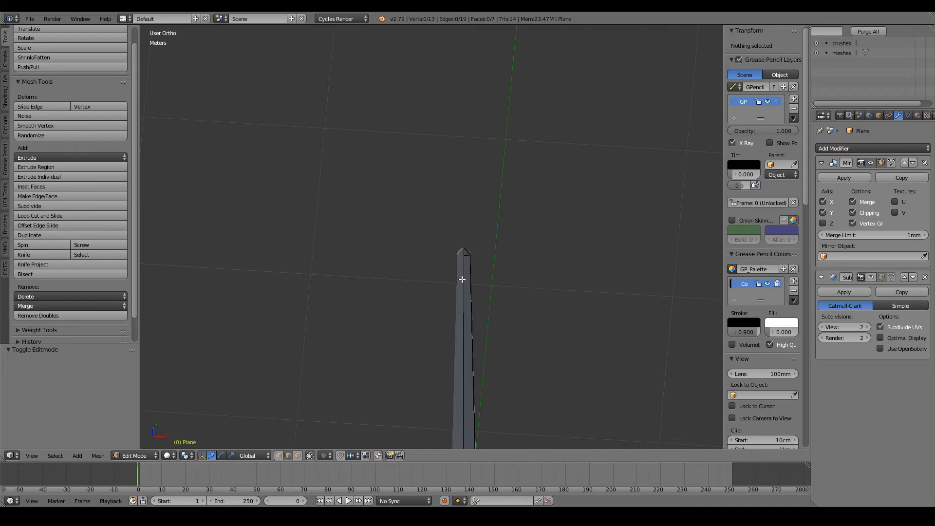
ctrl+scroll(462, 280, up, 5)
shift+scroll(471, 203, up, 20)
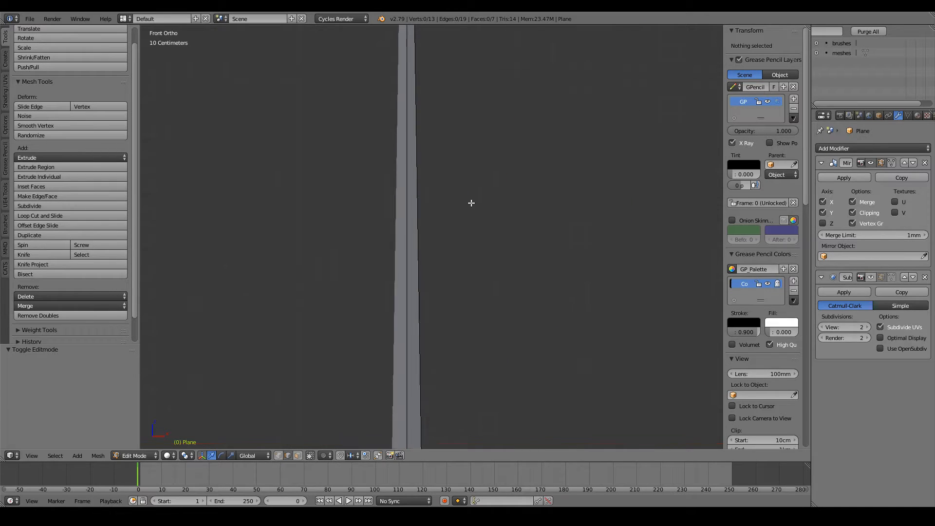
ctrl+scroll(471, 203, up, 4)
ctrl+scroll(471, 202, down, 7)
scroll(470, 203, up, 10)
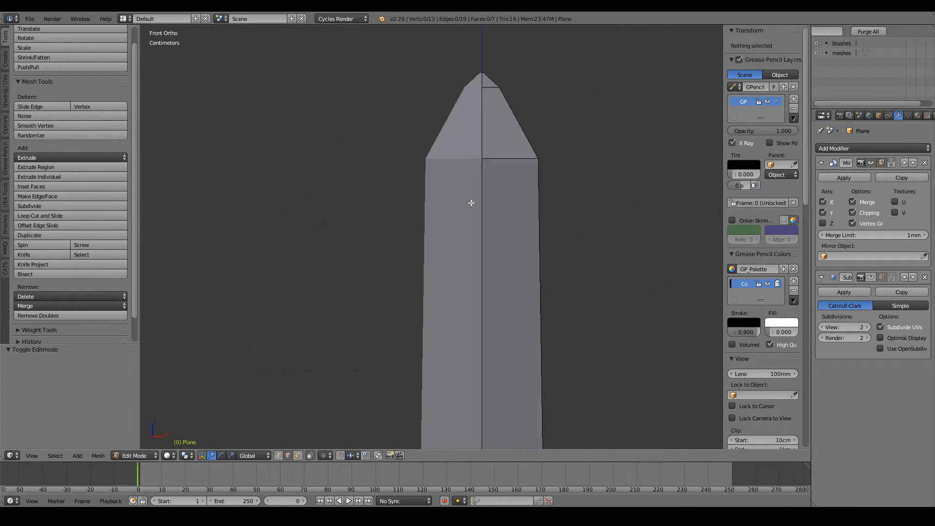
scroll(471, 202, up, 4)
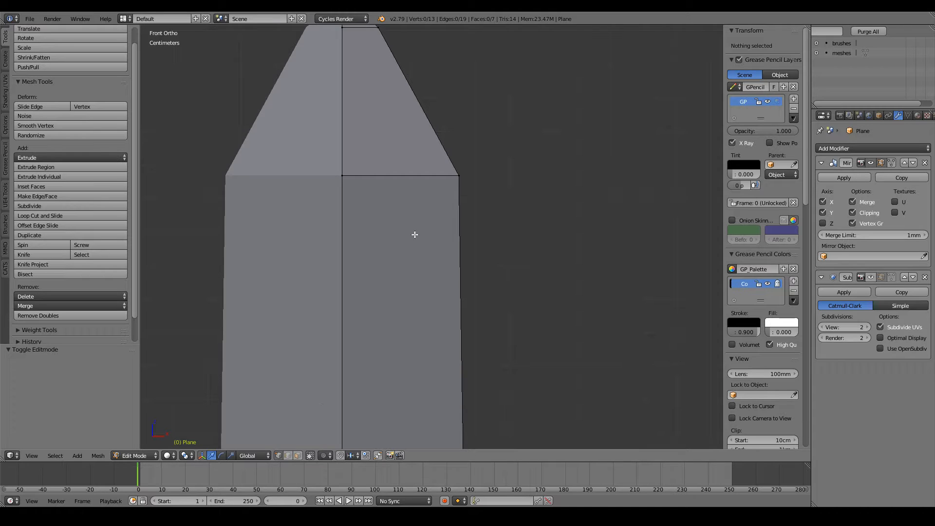
right_click(457, 174)
key(g)
key(x)
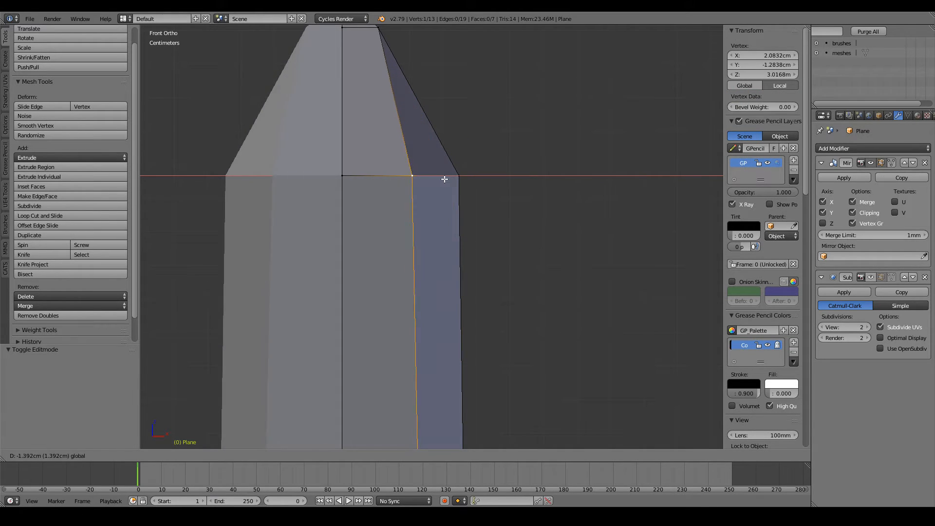
click(442, 179)
Move the front corner vertex of the ring just below the blade tip by -4.93 mm along X.
scroll(443, 179, down, 6)
middle_drag(443, 178, 442, 204)
scroll(442, 204, down, 6)
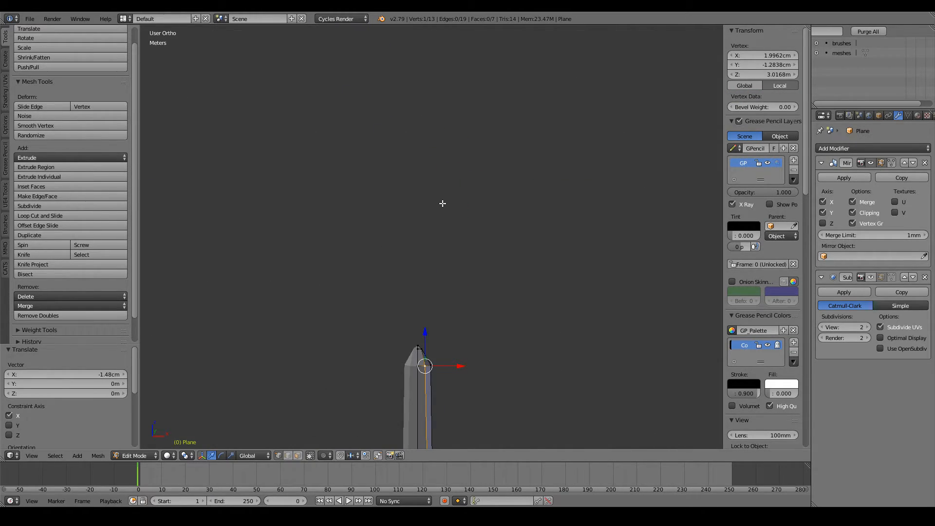
key(KP_3)
ctrl+scroll(442, 203, down, 20)
shift+scroll(442, 204, down, 3)
ctrl+scroll(442, 203, up, 4)
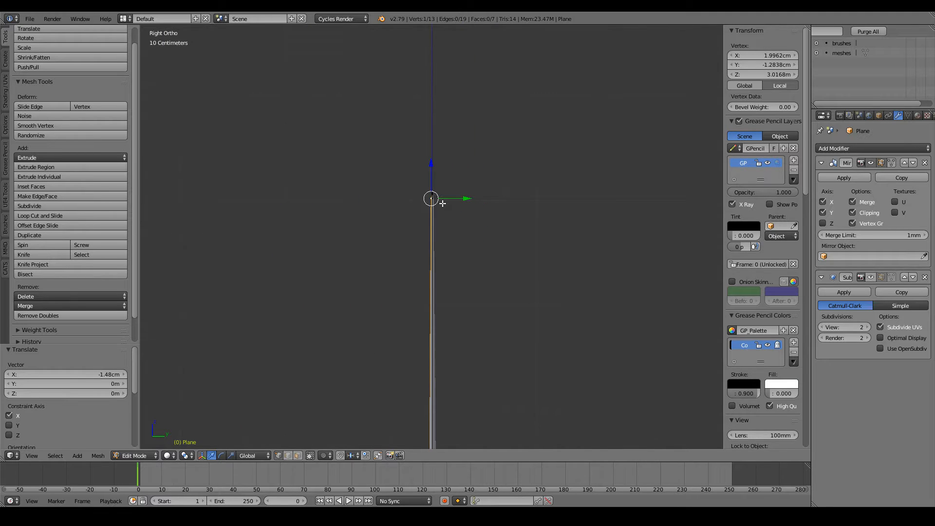
scroll(442, 204, up, 8)
key(KP_1)
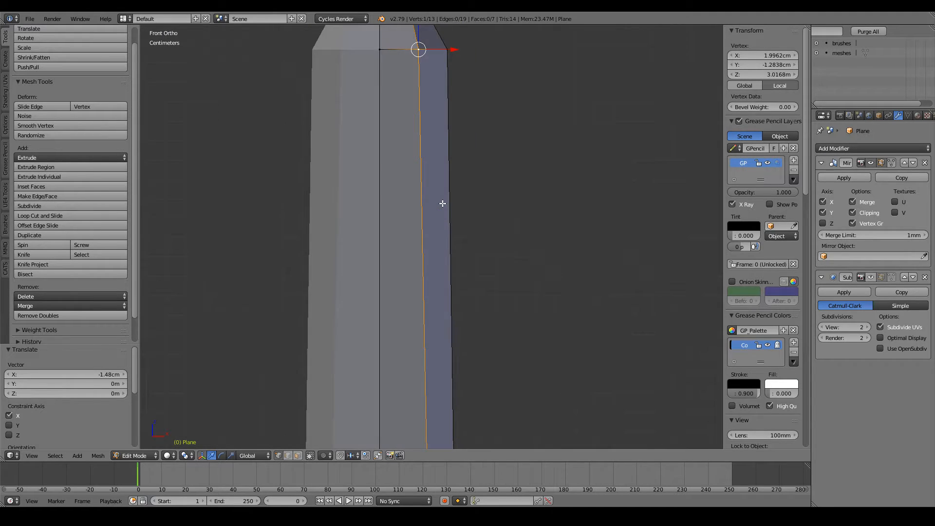
shift+scroll(442, 204, up, 3)
scroll(442, 203, up, 2)
middle_drag(464, 204, 457, 261)
shift+scroll(375, 234, up, 11)
shift+scroll(375, 233, up, 3)
scroll(375, 233, up, 4)
drag(491, 192, 488, 197)
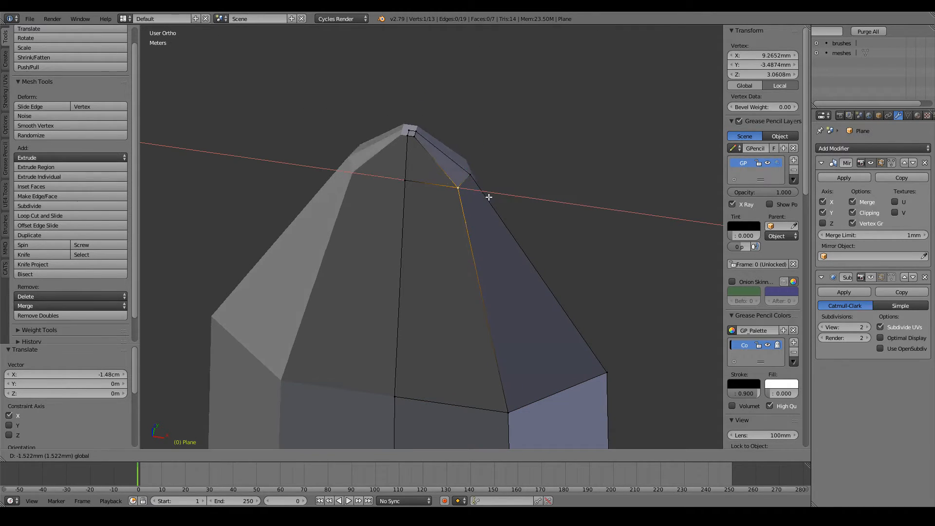
click(469, 194)
From above, move the tip's small corner vertex inward by about -0.44 mm in X and 0.51 mm in Y, and clear the selection.
shift+scroll(421, 179, up, 3)
scroll(394, 148, up, 5)
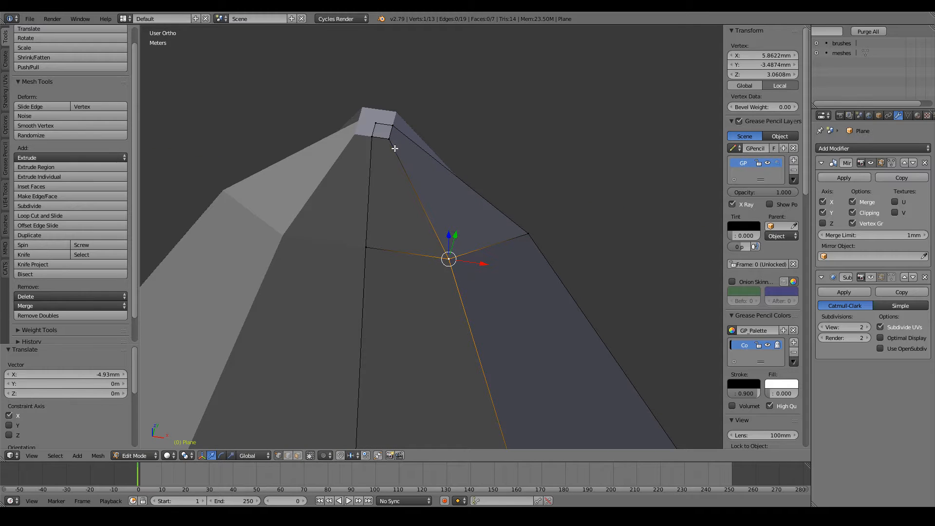
middle_drag(403, 142, 430, 163)
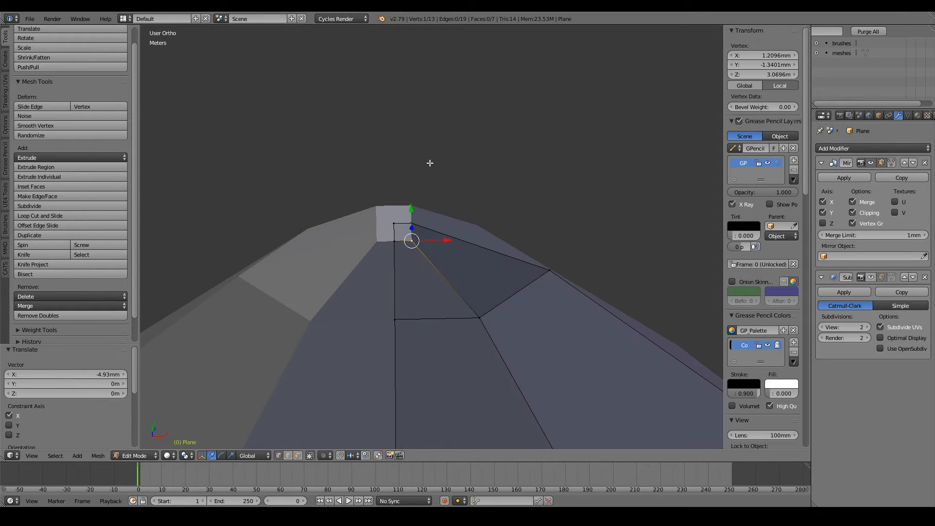
key(KP_7)
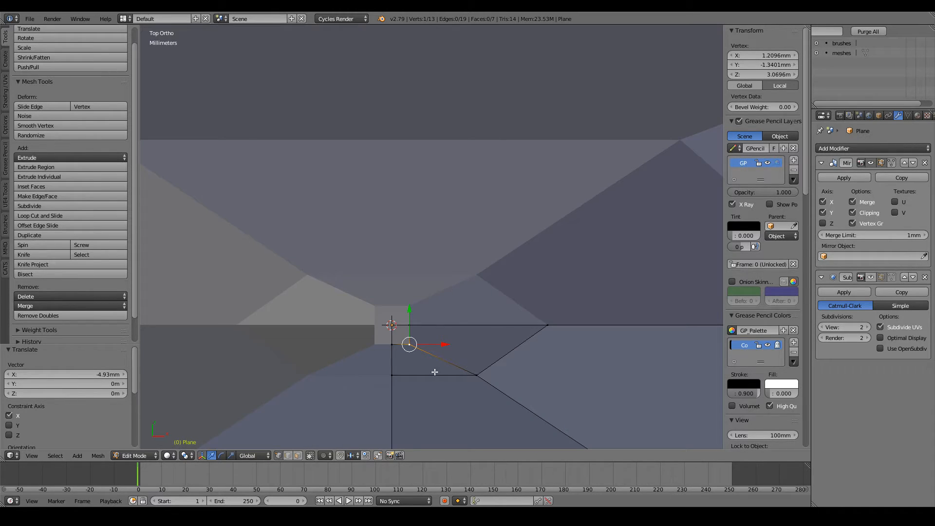
key(g)
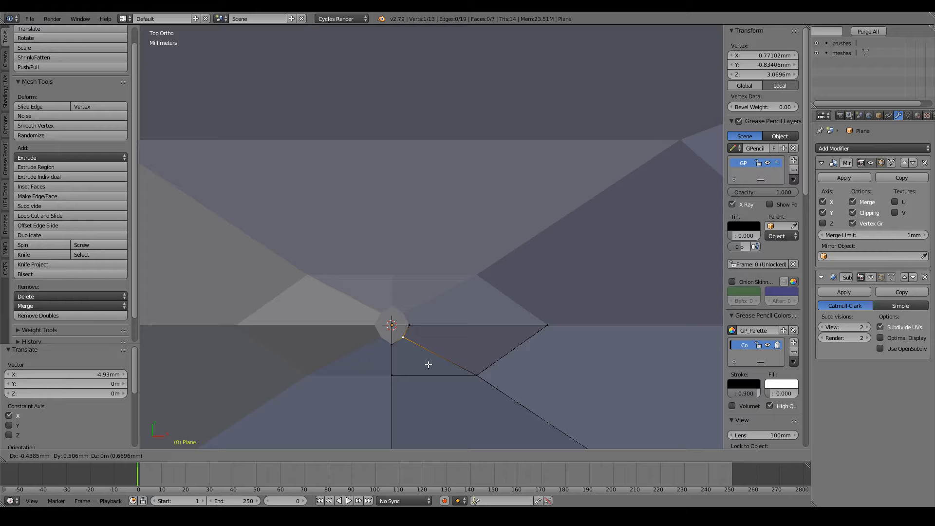
click(429, 364)
key(a)
Leave mesh editing and examine the reshaped blade from the tip down to the guard.
middle_drag(453, 340, 516, 267)
key(Tab)
scroll(516, 267, down, 5)
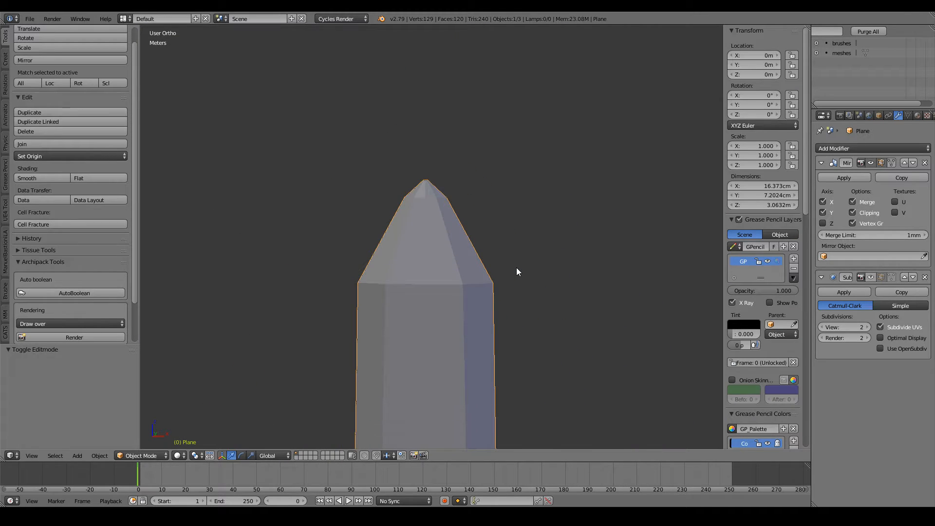
key(KP_6)
key(KP_6)
scroll(516, 267, up, 5)
ctrl+scroll(516, 267, up, 1)
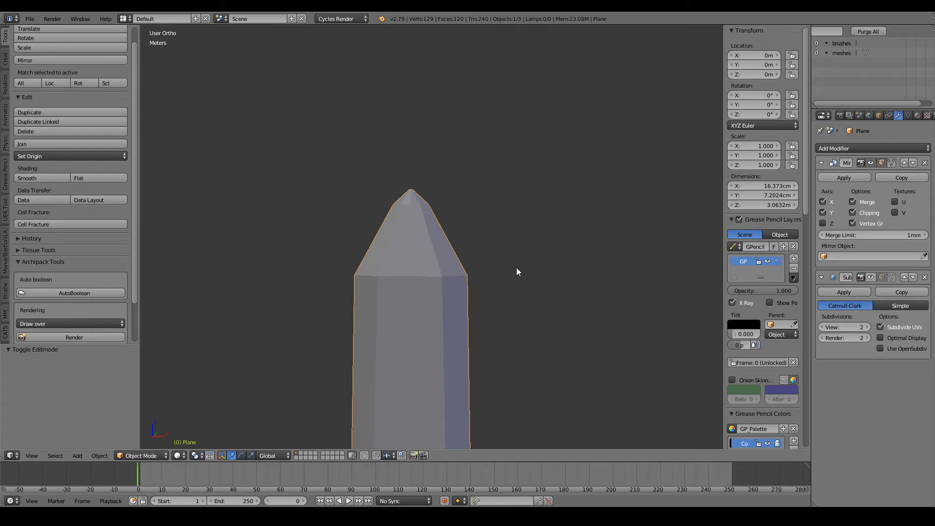
scroll(516, 268, down, 7)
shift+scroll(516, 267, down, 17)
scroll(516, 267, up, 3)
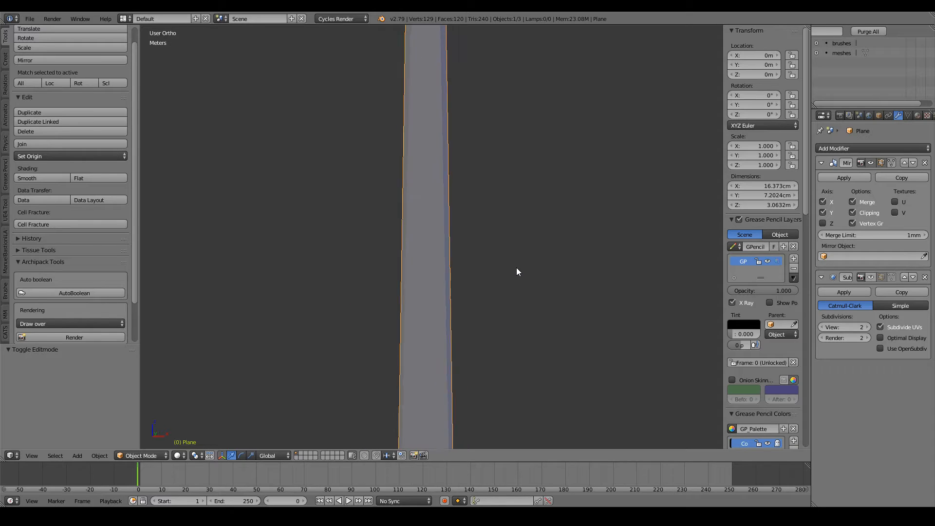
scroll(516, 269, up, 2)
shift+scroll(517, 269, down, 8)
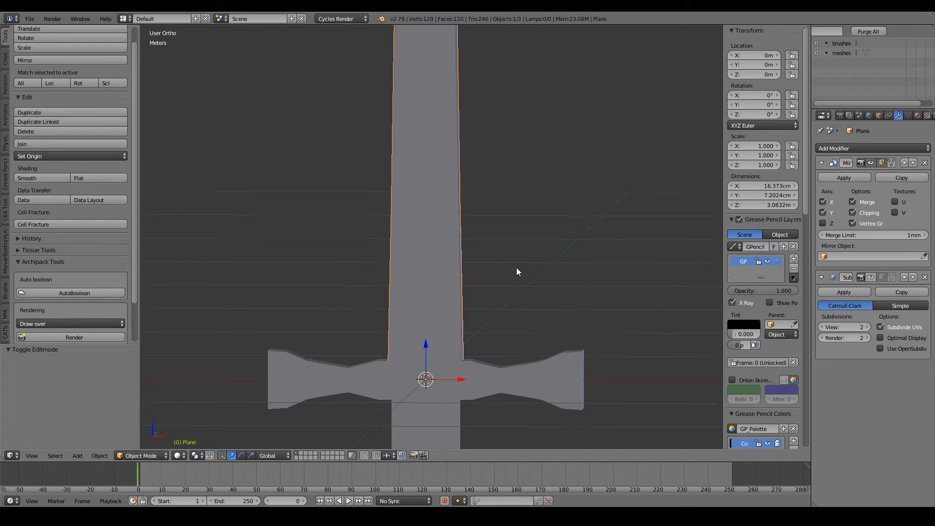
In wireframe from below, move the blade's base corner vertex by -2.72 cm in X and 6.89 mm in Y, and restore solid shading.
key(z)
scroll(516, 269, up, 5)
key(Tab)
right_click(526, 360)
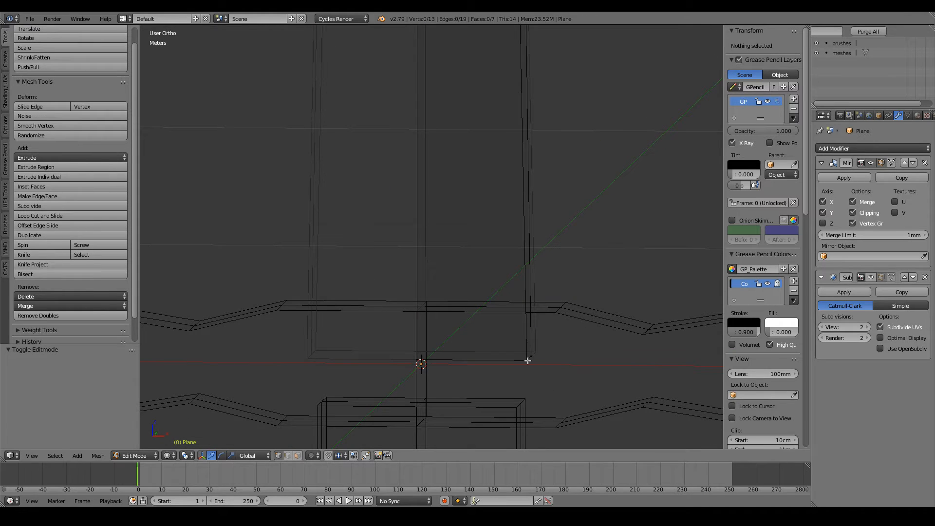
key(ctrl+KP_7)
shift+scroll(526, 360, down, 16)
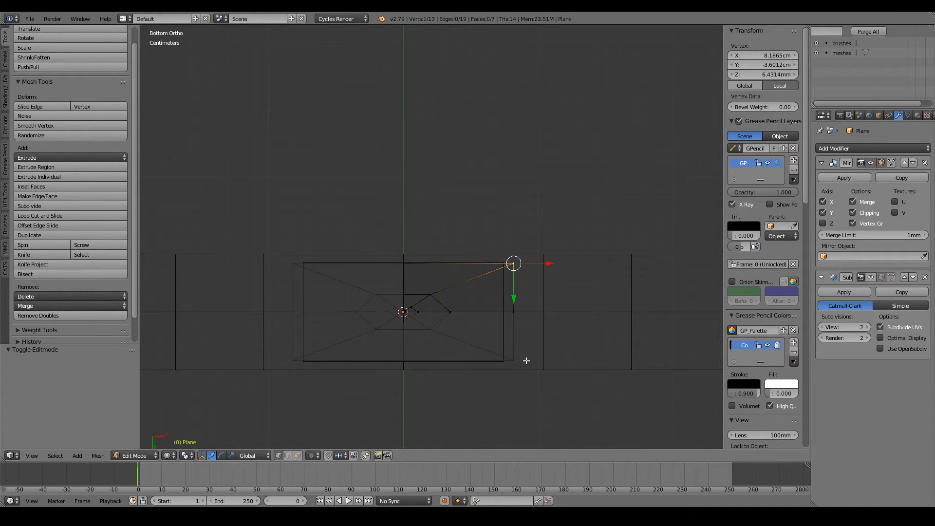
scroll(615, 223, up, 3)
key(g)
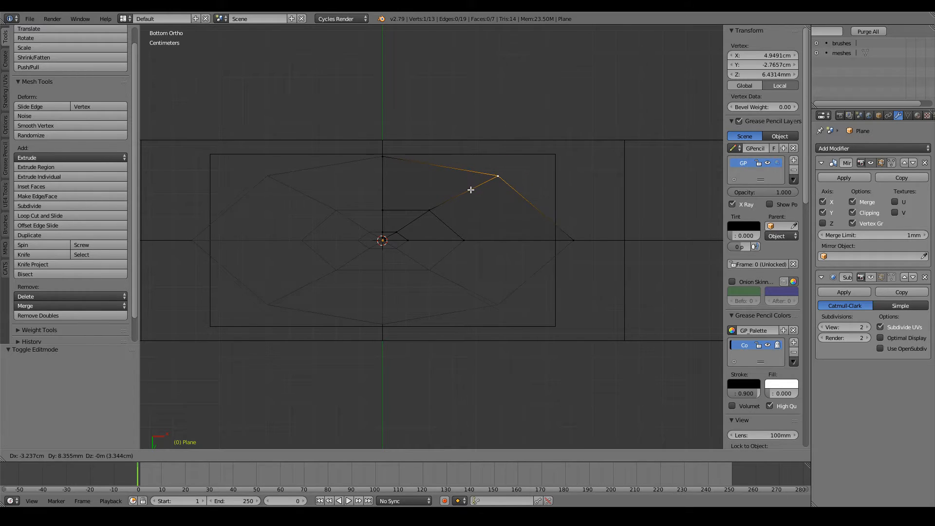
click(482, 186)
scroll(485, 175, down, 4)
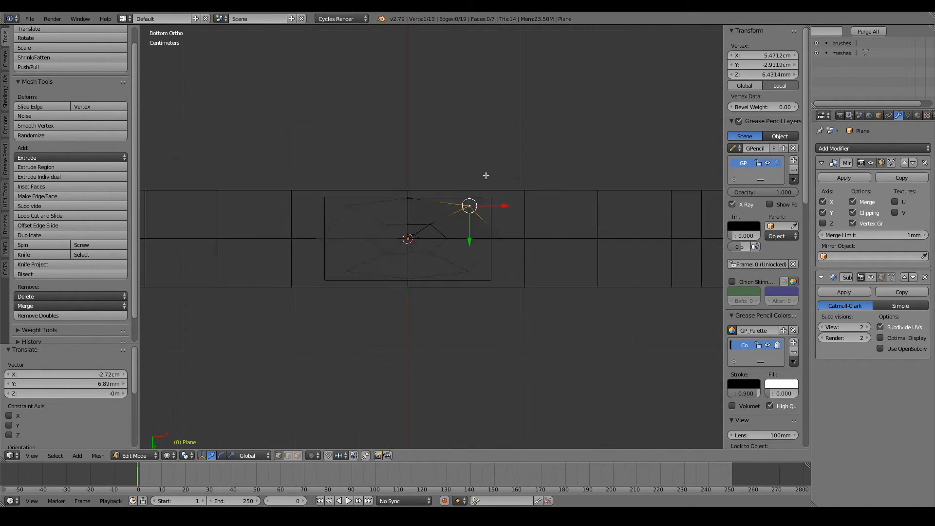
key(z)
Switch to edge selection and select the blade's long outer side edge.
middle_drag(504, 109, 418, 331)
scroll(514, 151, down, 7)
key(Tab)
scroll(485, 321, up, 3)
key(Tab)
click(288, 456)
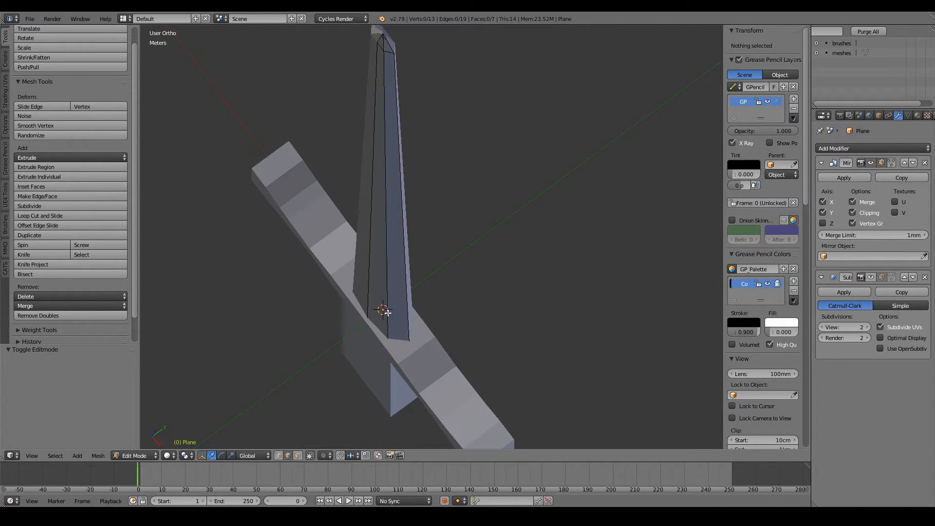
right_click(406, 297)
drag(426, 227, 446, 273)
right_click(447, 273)
scroll(468, 276, down, 3)
key(Tab)
middle_drag(438, 283, 471, 288)
key(Tab)
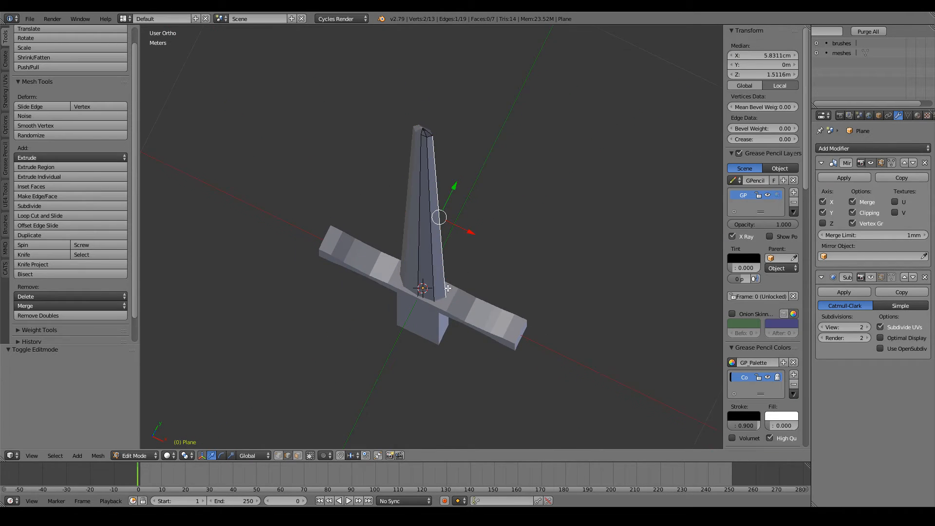
Leave mesh editing and shade the blade smooth.
scroll(448, 288, up, 5)
scroll(438, 291, down, 4)
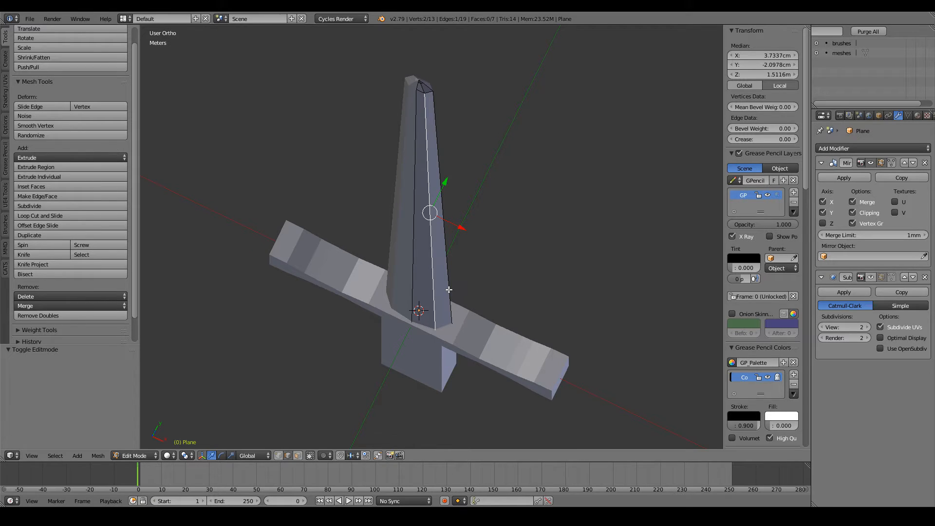
shift+scroll(449, 289, up, 13)
scroll(449, 289, up, 7)
ctrl+scroll(450, 289, up, 3)
scroll(449, 290, down, 7)
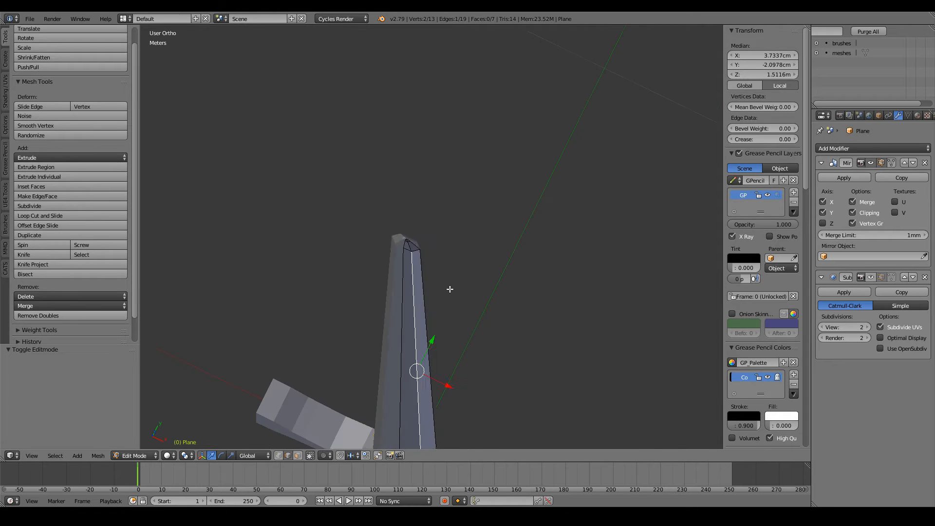
key(Tab)
scroll(450, 289, down, 1)
middle_drag(450, 289, 471, 202)
scroll(468, 243, down, 4)
scroll(527, 250, up, 4)
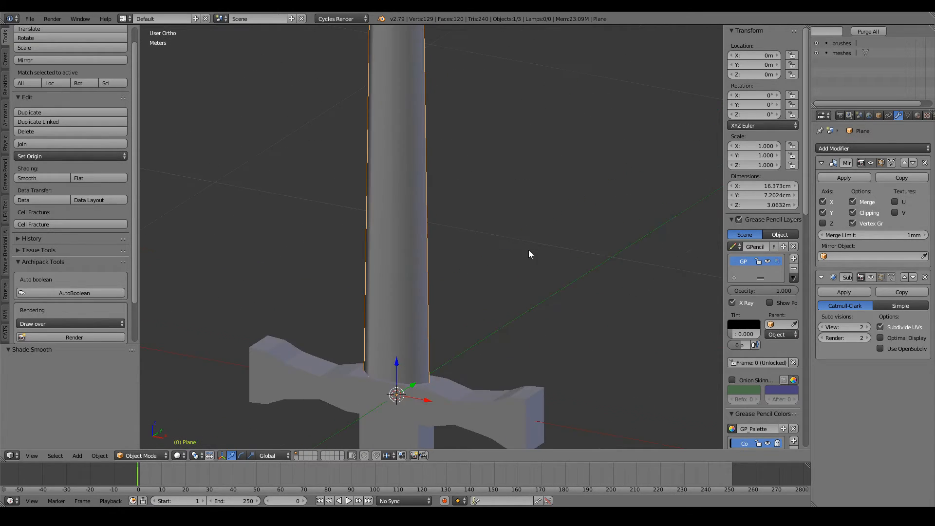
Clear the selection, select the edge loop along the blade's outer side and mark it as sharp.
middle_drag(527, 249, 515, 275)
key(Tab)
middle_drag(426, 310, 401, 309)
key(a)
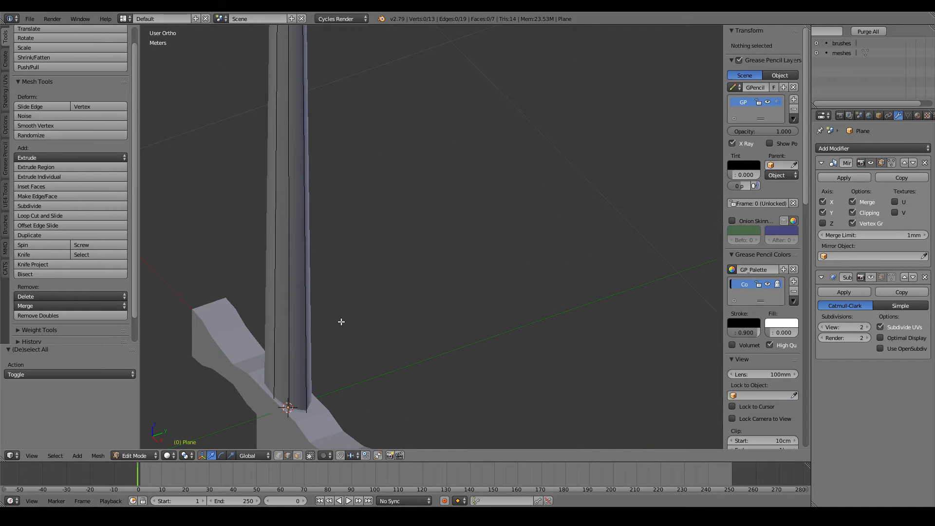
alt+right_click(306, 332)
middle_drag(305, 333, 286, 316)
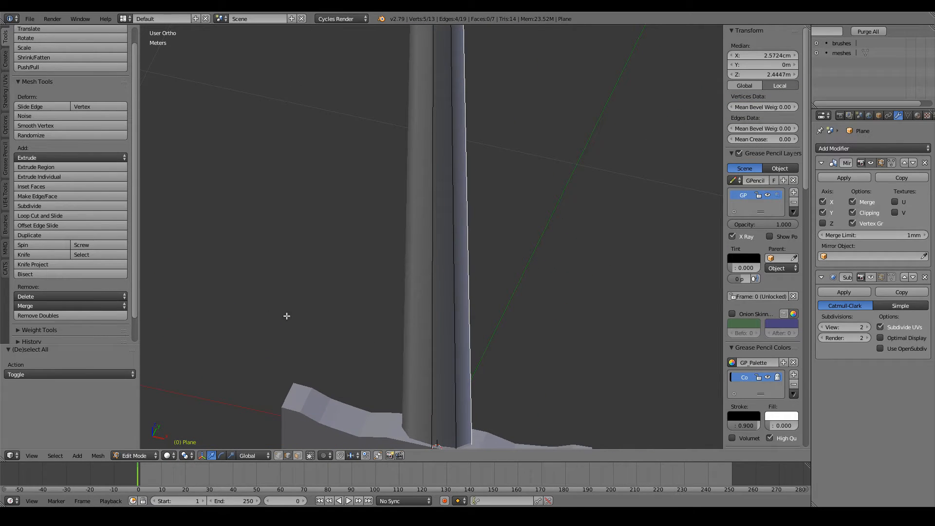
scroll(582, 204, down, 2)
middle_drag(582, 205, 567, 205)
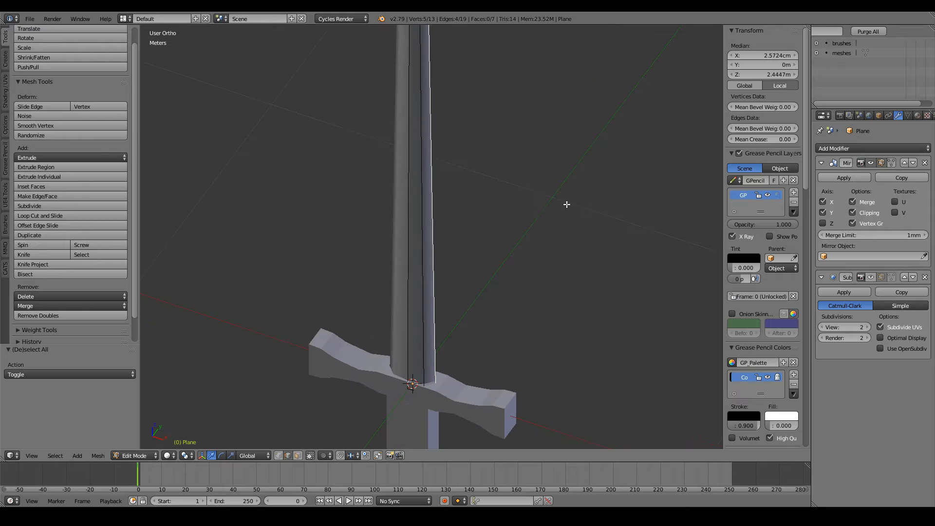
click(5, 91)
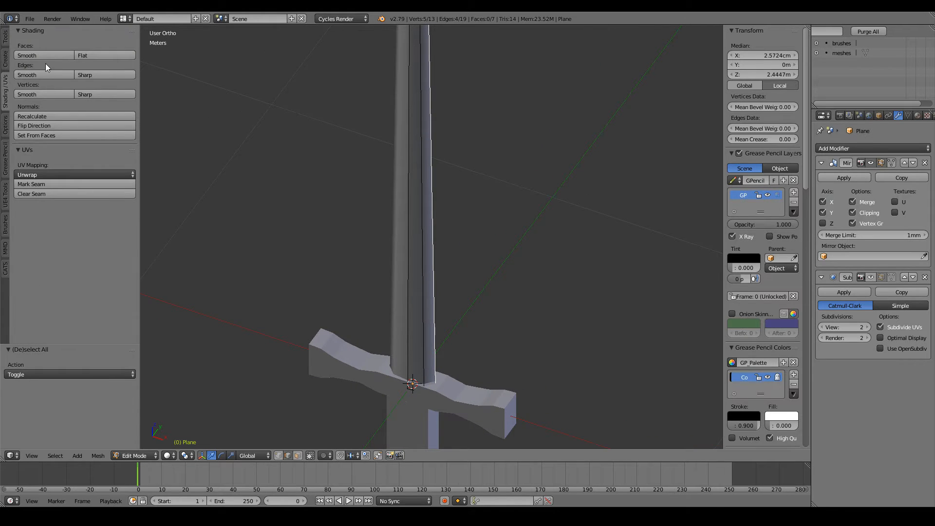
click(101, 77)
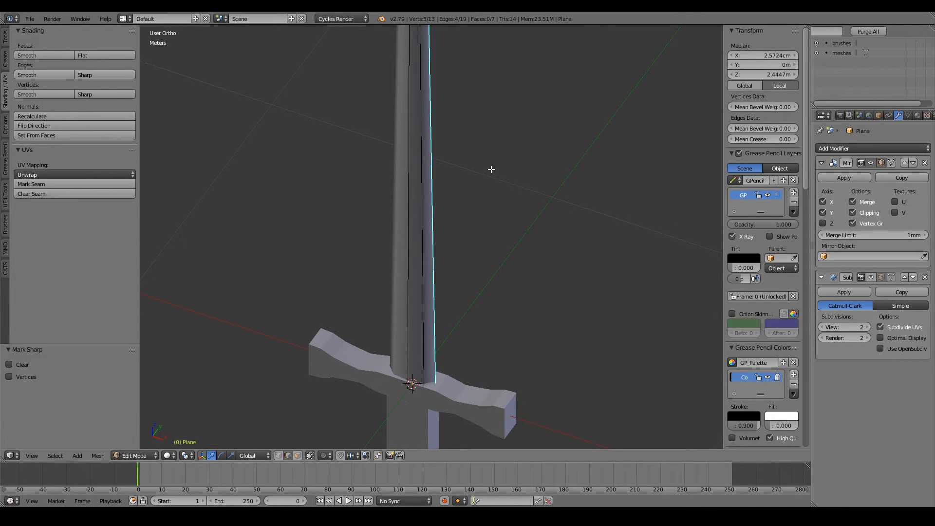
Leave mesh editing and examine the blade's shading from the guard to the tip, ending in front view.
key(Tab)
middle_drag(506, 175, 455, 217)
scroll(425, 229, up, 6)
scroll(564, 218, down, 7)
scroll(445, 253, up, 1)
scroll(447, 258, up, 3)
middle_drag(446, 258, 291, 212)
scroll(291, 212, down, 8)
key(KP_1)
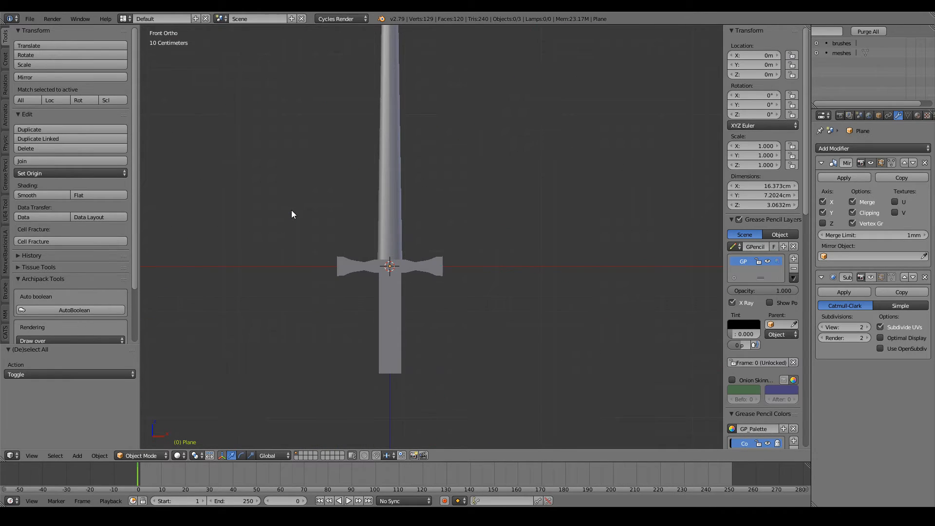
ctrl+scroll(292, 210, down, 2)
scroll(291, 210, up, 2)
shift+scroll(292, 211, up, 13)
shift+scroll(291, 214, up, 3)
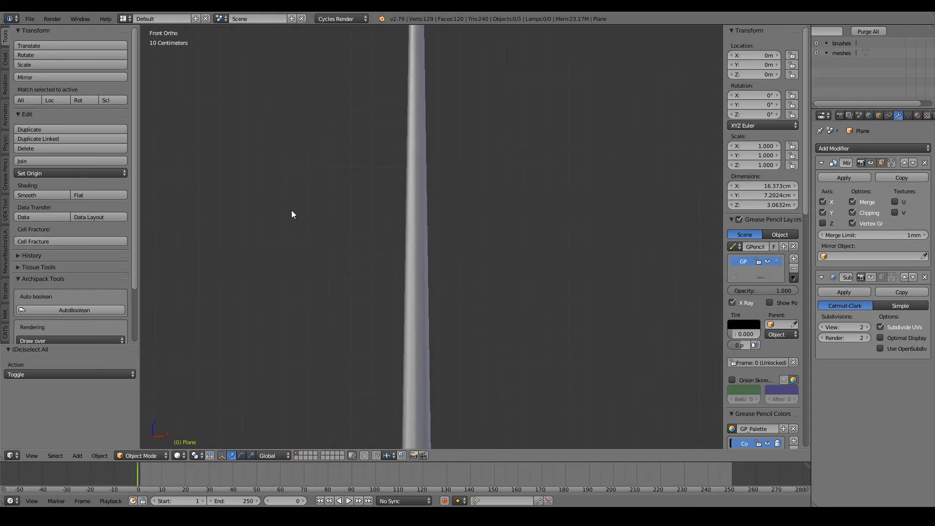
scroll(292, 214, up, 6)
scroll(292, 211, down, 12)
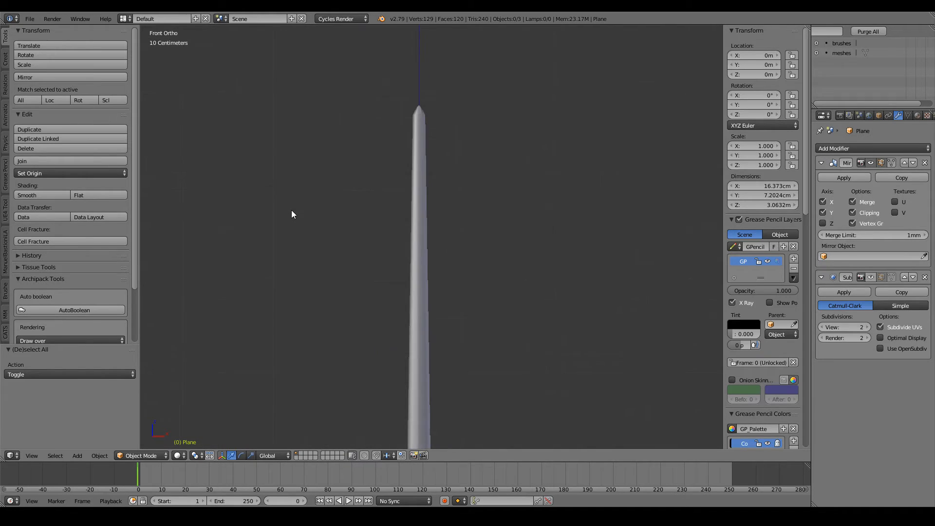
shift+scroll(292, 211, down, 15)
ctrl+scroll(292, 211, down, 3)
scroll(292, 211, up, 2)
ctrl+scroll(292, 211, up, 3)
shift+scroll(291, 211, up, 8)
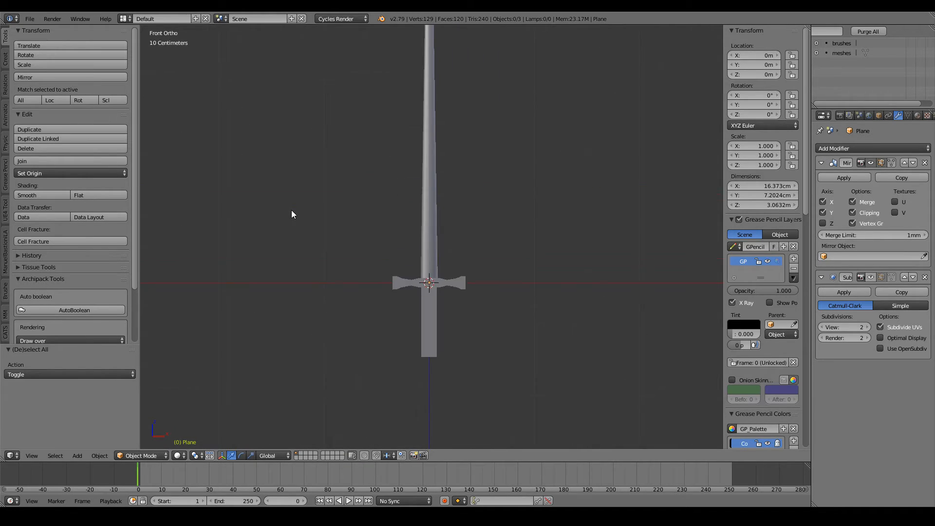
scroll(291, 210, up, 7)
Try a single lengthwise loop cut between the blade's centre edge and the neighbouring long edge.
key(Tab)
shift+scroll(295, 185, down, 2)
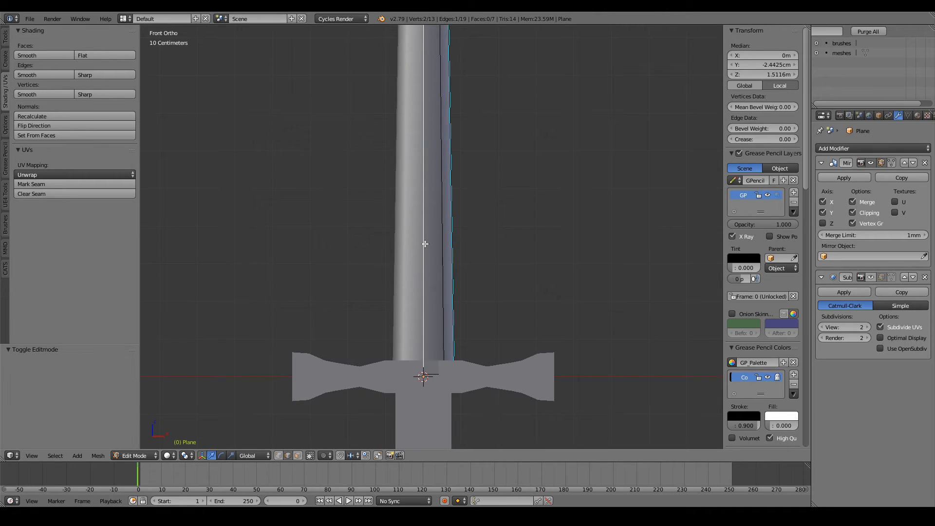
scroll(424, 244, down, 4)
middle_drag(424, 244, 379, 327)
key(a)
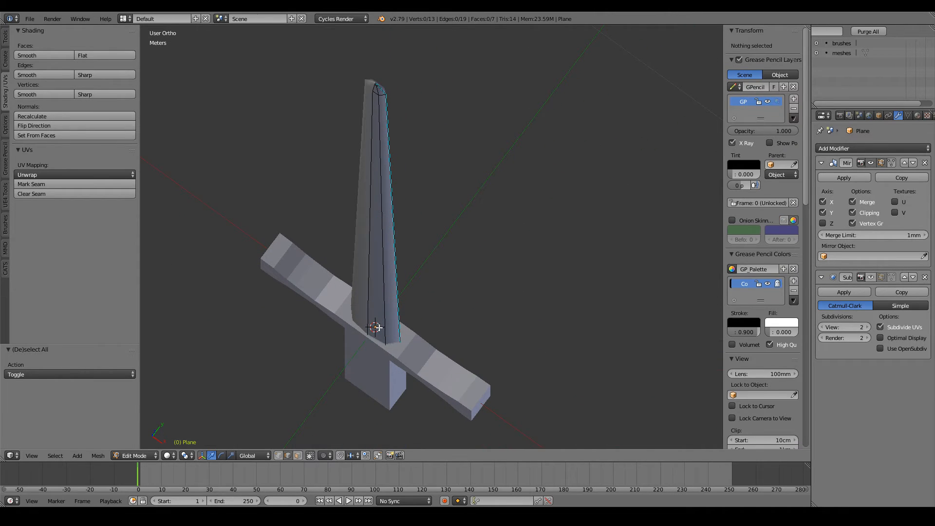
click(370, 340)
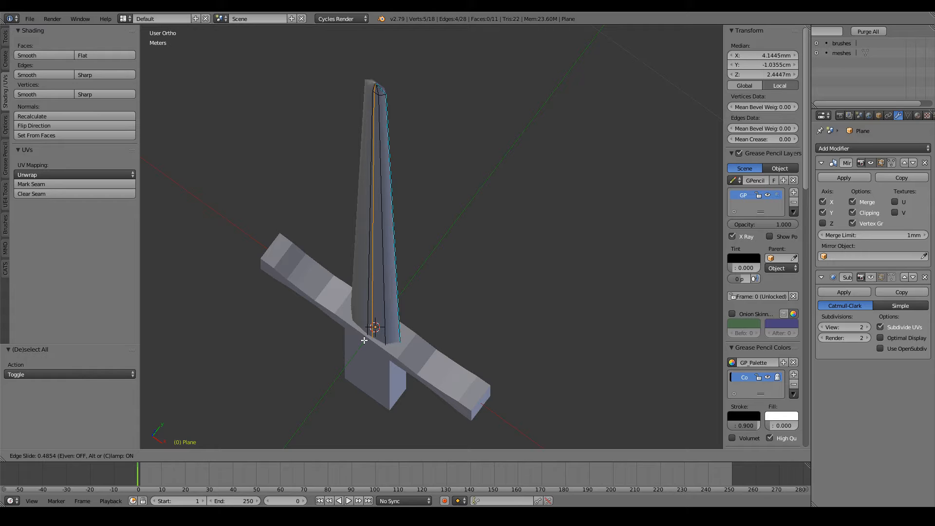
click(364, 340)
scroll(364, 340, up, 3)
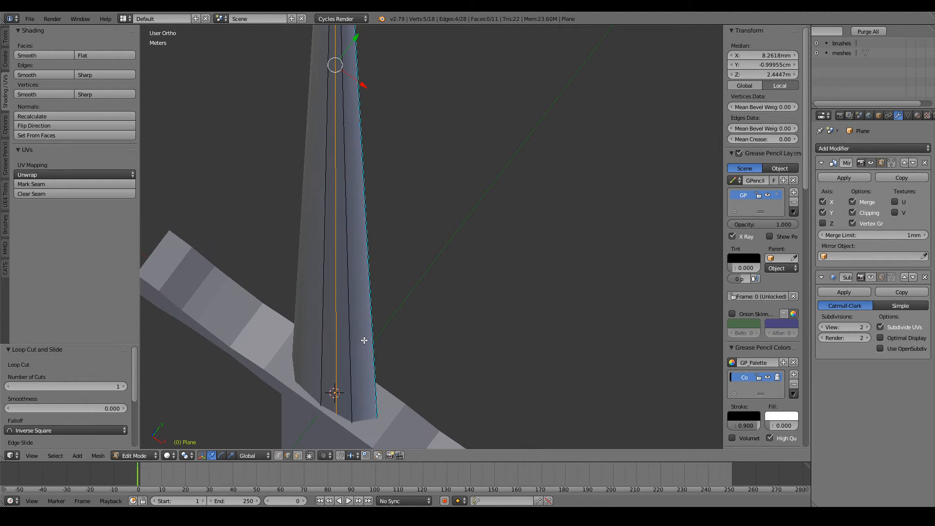
key(ctrl+z)
Move the blade's centre ridge edge to about Y -2.76 cm and the neighbouring long edge to about Y -1.53 cm.
right_drag(323, 355, 320, 359)
right_click(323, 347)
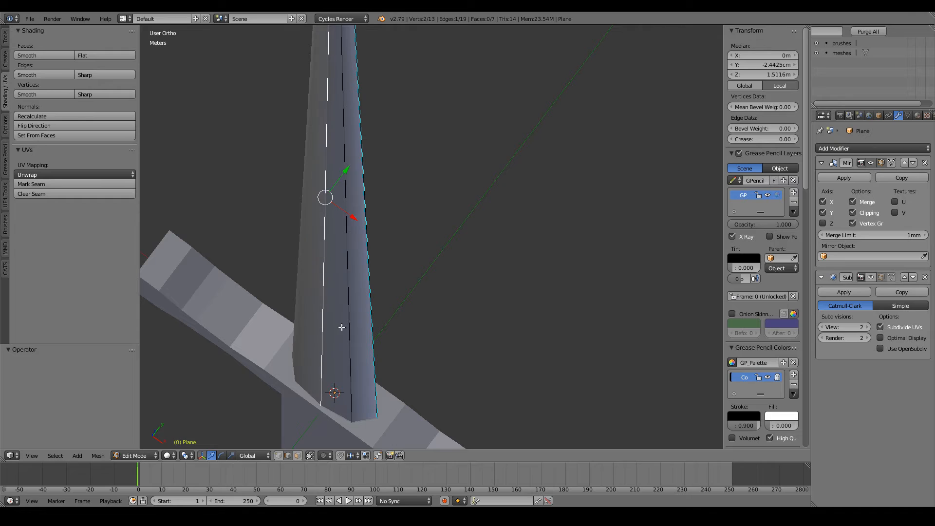
drag(349, 170, 370, 186)
key(Tab)
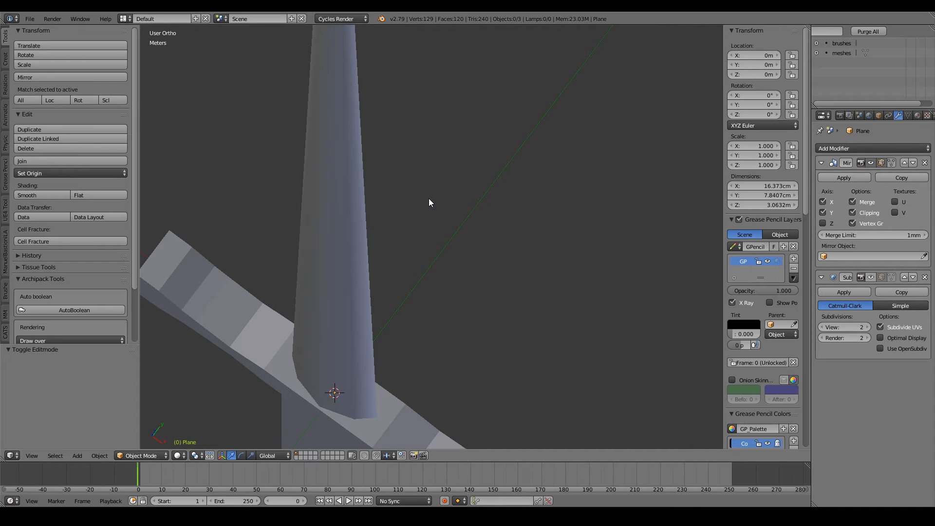
scroll(429, 201, down, 5)
middle_drag(431, 258, 461, 282)
scroll(461, 282, up, 2)
Select the blade's long centre ridge edge, set its crease to 1.00 and leave mesh editing.
key(Tab)
key(KP_Decimal)
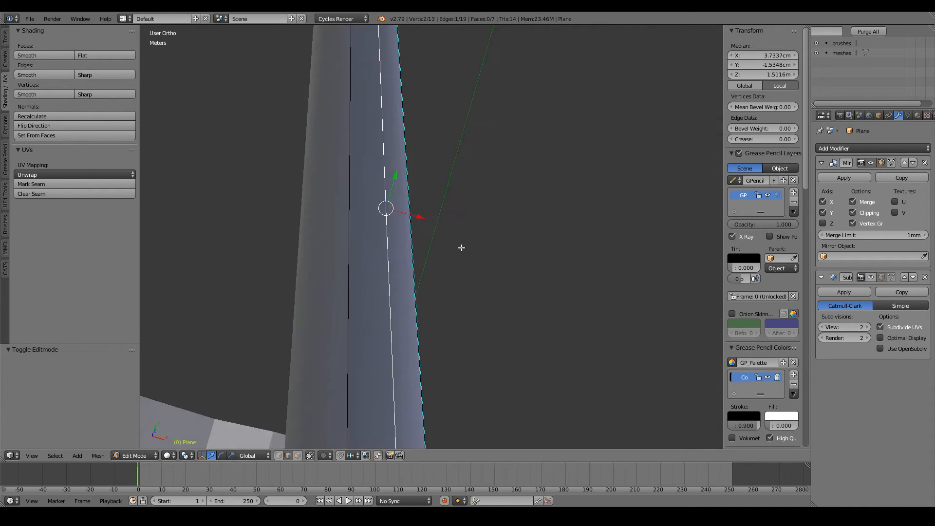
right_click(347, 259)
scroll(347, 260, down, 5)
key(n)
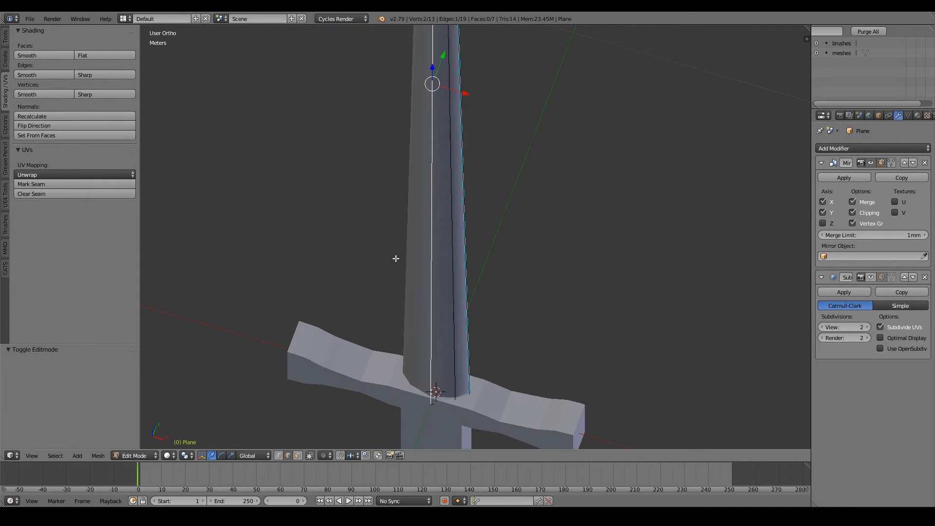
key(n)
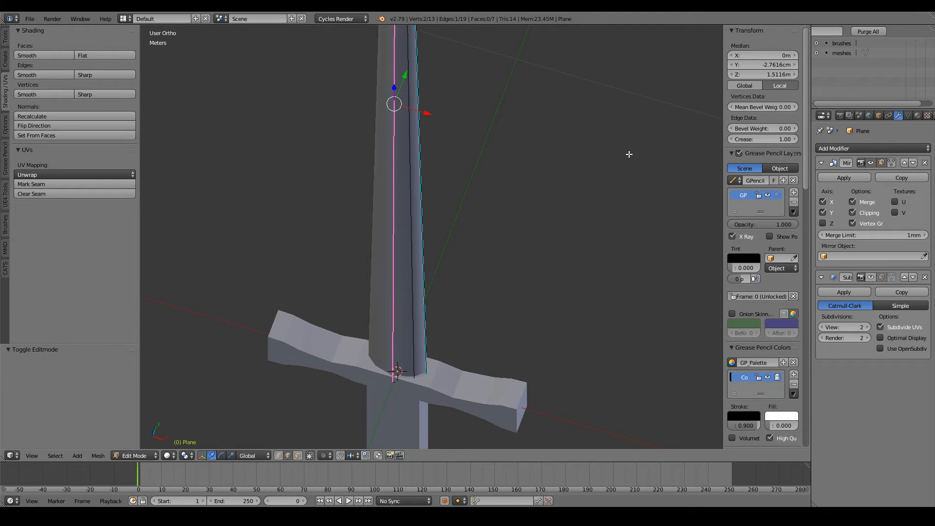
key(n)
key(Tab)
middle_drag(538, 177, 504, 185)
scroll(540, 172, down, 6)
scroll(504, 186, up, 7)
Select the blade's long outer side edge and crease it fully.
key(Tab)
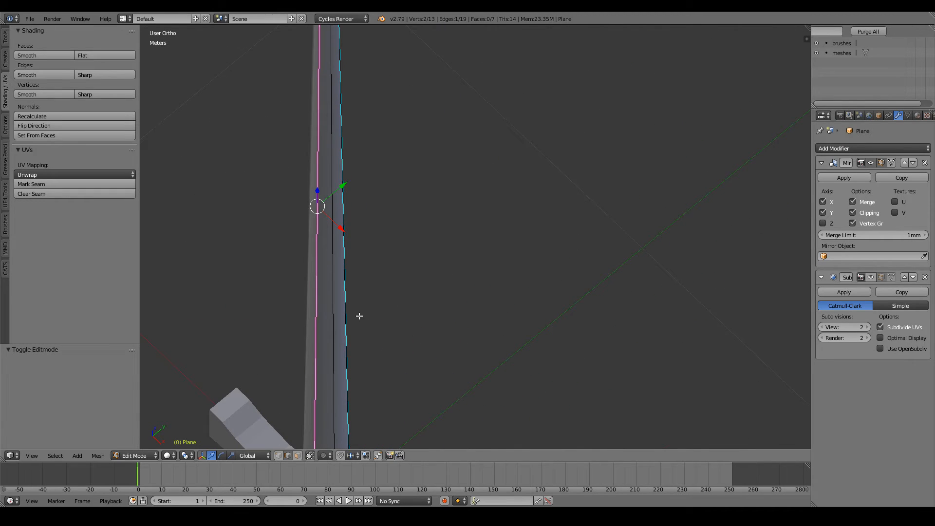
key(n)
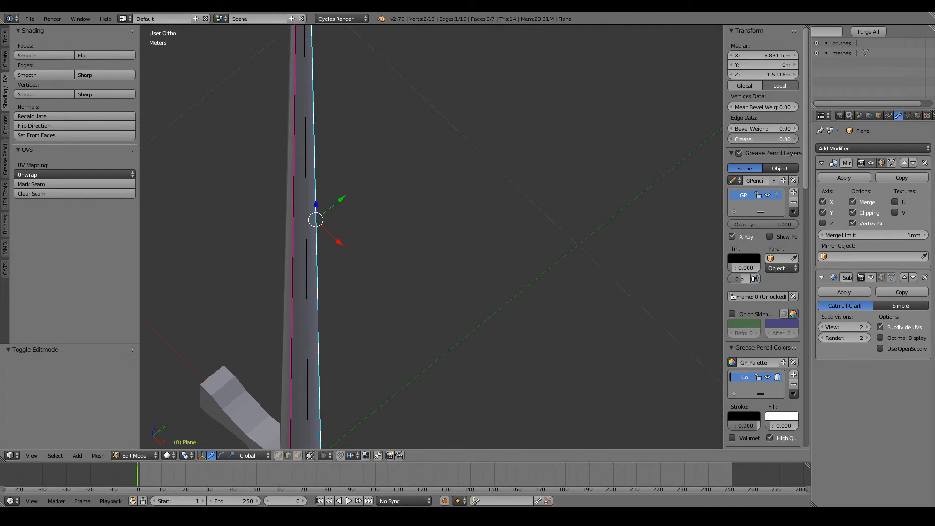
key(n)
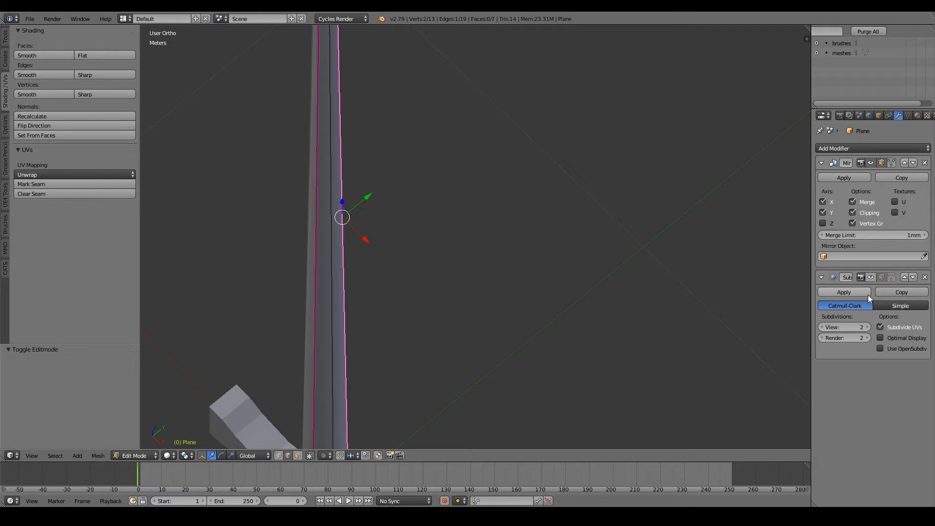
Turn on the Subdivision Surface modifier's viewport display, clear the selection and leave mesh editing to check the blade.
click(871, 280)
key(a)
key(Tab)
scroll(501, 273, down, 4)
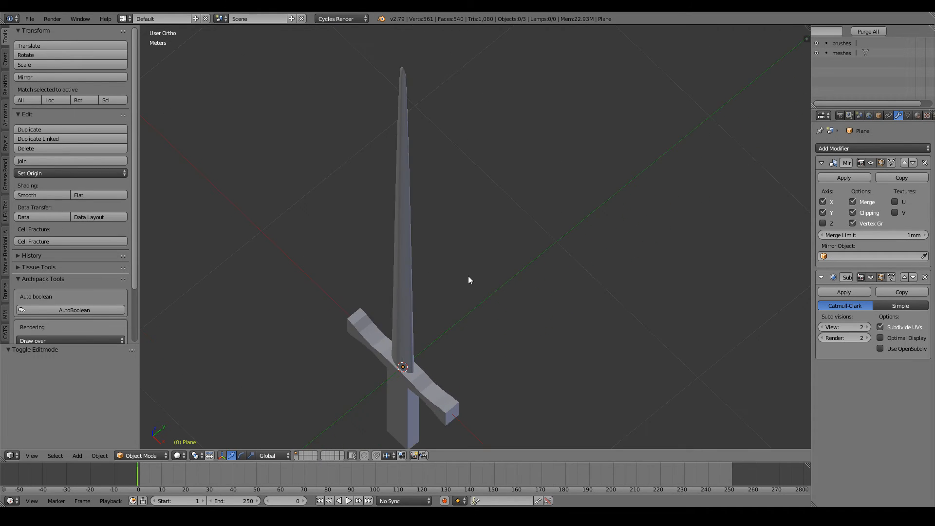
mouse_move(468, 275)
middle_down()
mouse_move(524, 256)
mouse_move(553, 159)
mouse_move(554, 100)
mouse_move(615, 170)
mouse_move(639, 249)
mouse_move(678, 303)
mouse_move(544, 247)
mouse_move(358, 317)
mouse_move(496, 305)
mouse_move(498, 323)
mouse_move(604, 323)
mouse_move(540, 290)
mouse_move(539, 240)
middle_up()
Select the slanted centre edge leading to the blade's tip and set its crease to 1.00.
key(Tab)
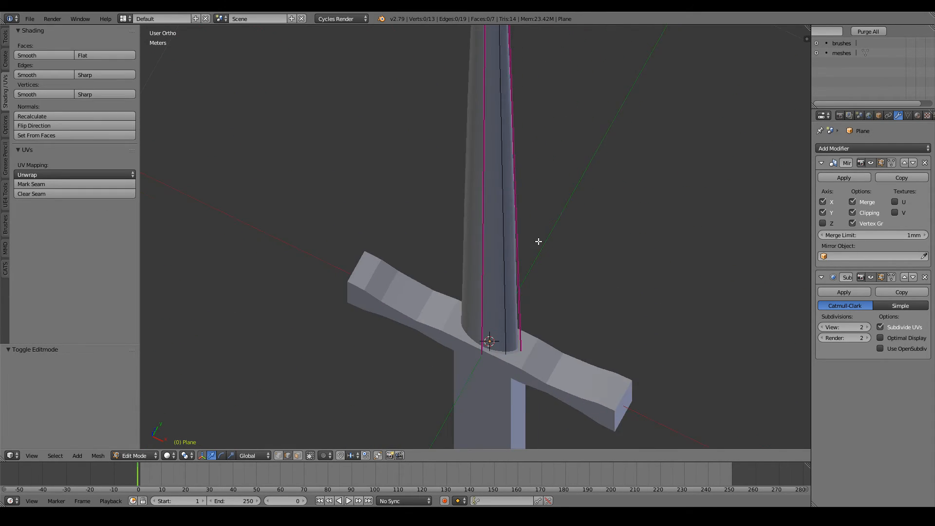
scroll(538, 241, up, 3)
shift+scroll(538, 241, up, 20)
scroll(538, 241, up, 6)
shift+scroll(538, 241, up, 9)
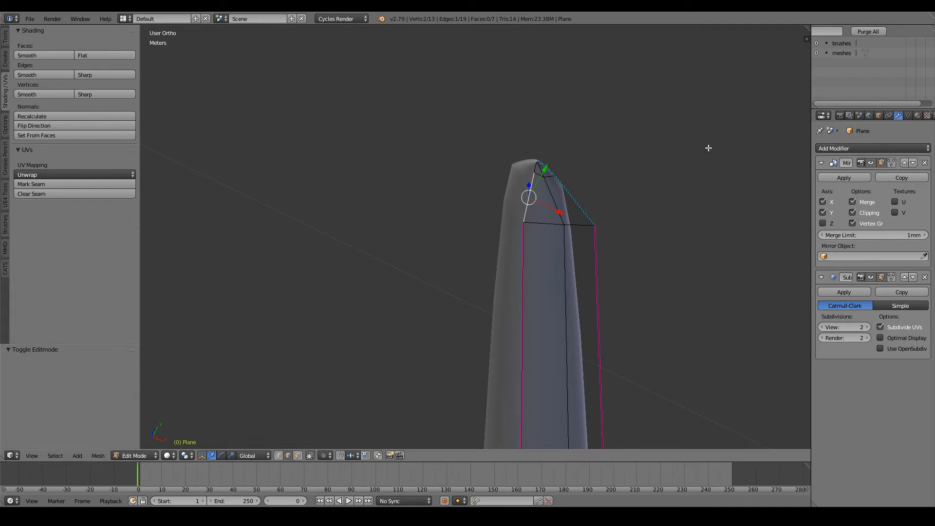
key(n)
drag(758, 139, 794, 139)
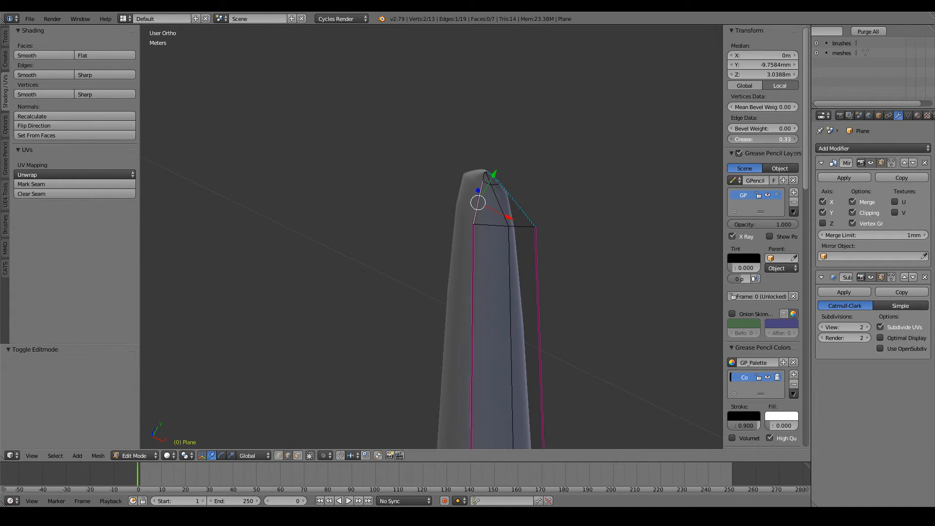
middle_drag(462, 185, 437, 183)
scroll(437, 183, down, 3)
ctrl+scroll(436, 184, down, 9)
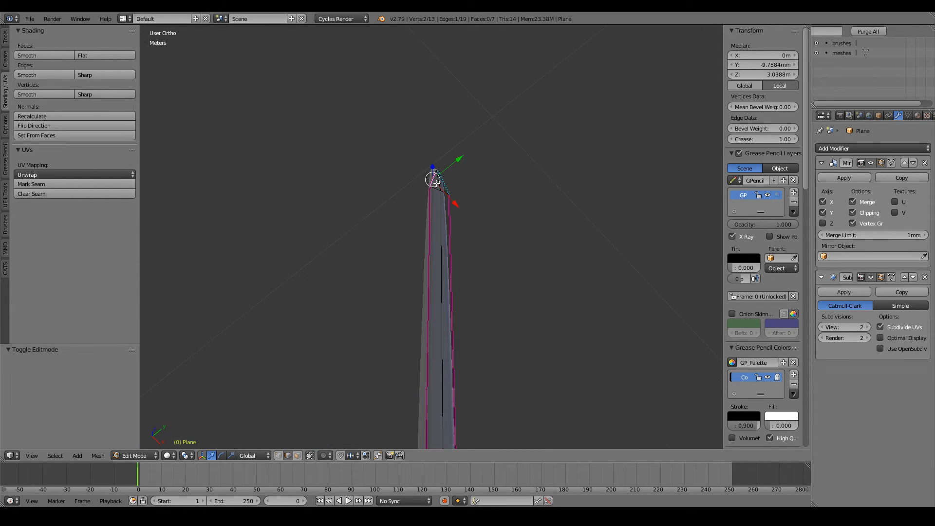
From the right side, switch to vertex selection and try to move the tip's upper centre-side vertex by about -2.1 mm in Y.
key(KP_3)
ctrl+scroll(437, 183, up, 5)
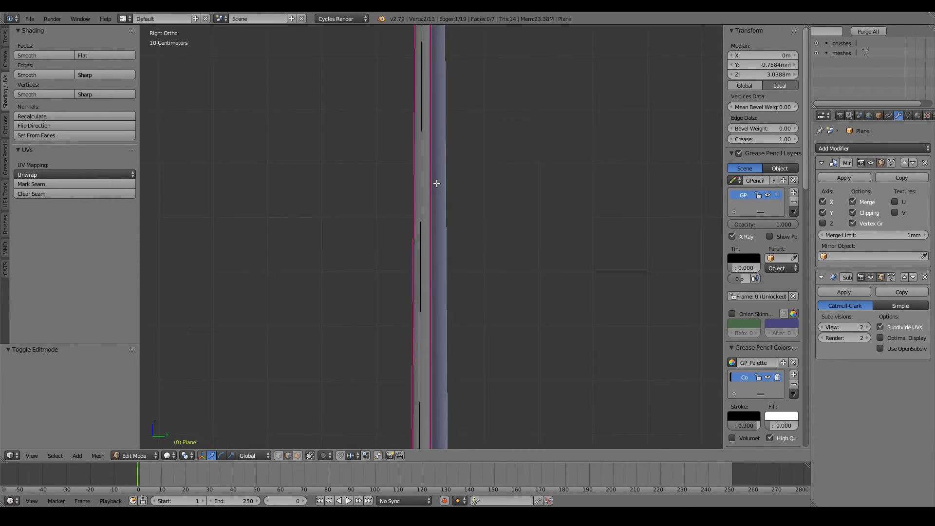
shift+scroll(437, 184, up, 20)
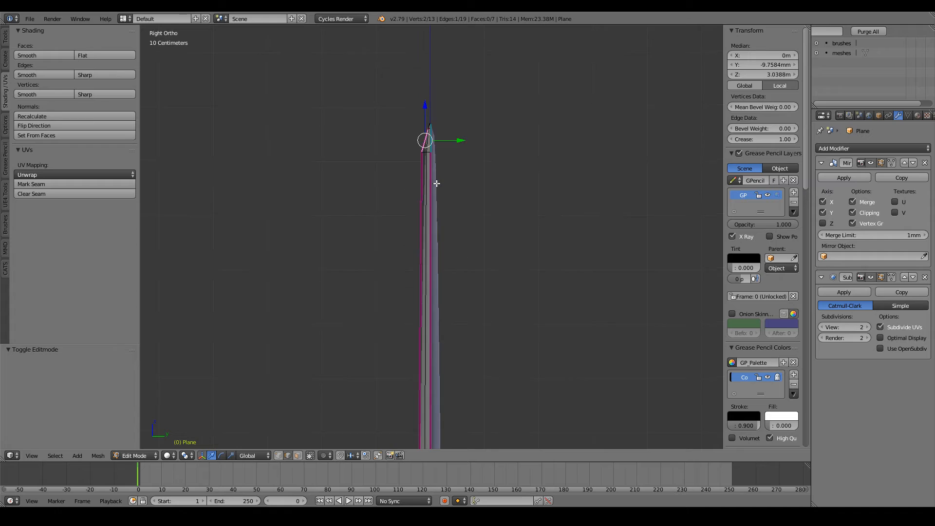
scroll(437, 184, up, 4)
ctrl+scroll(436, 183, up, 6)
scroll(436, 183, up, 7)
ctrl+scroll(437, 183, up, 4)
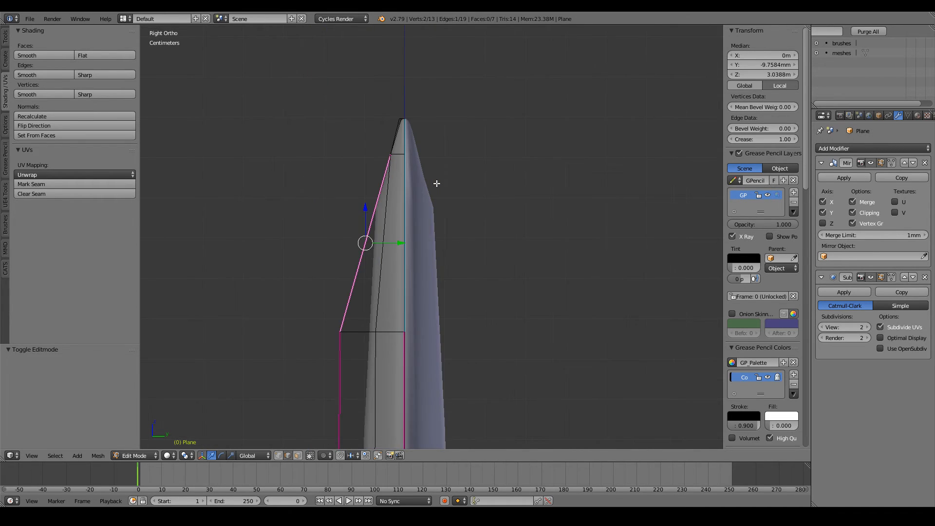
scroll(306, 442, up, 1)
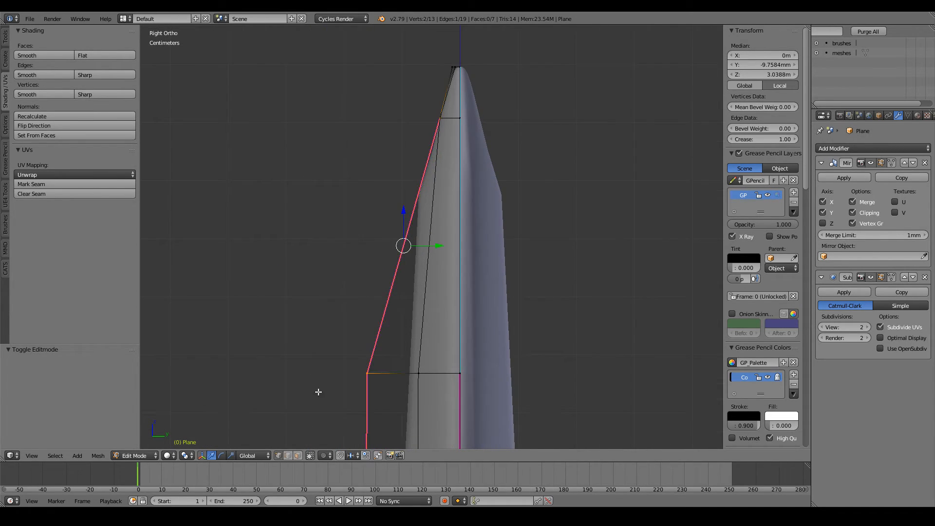
right_click(436, 120)
key(g)
key(y)
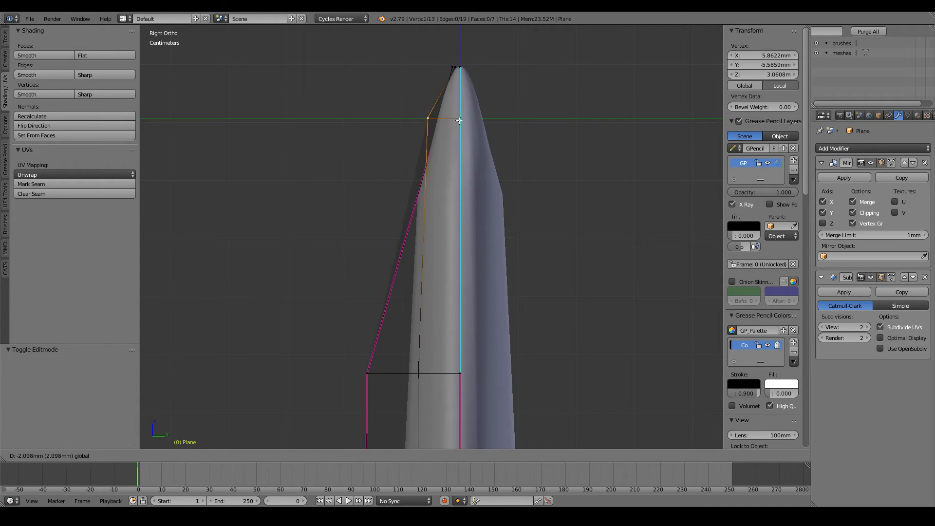
right_click(446, 119)
middle_drag(447, 120, 478, 121)
key(KP_1)
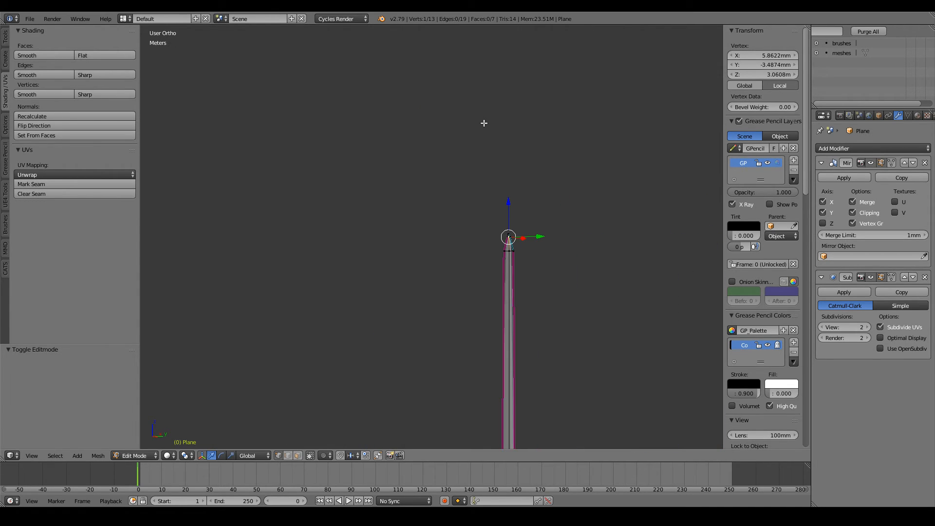
Move the centre-side vertex just below the blade's tip about -3.01 mm in Y.
ctrl+scroll(484, 123, up, 11)
scroll(483, 123, up, 14)
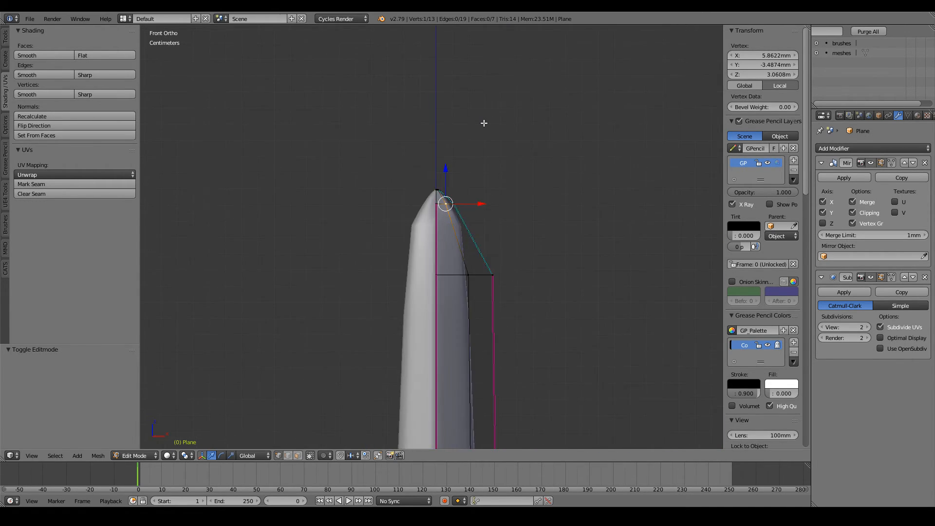
middle_drag(431, 159, 439, 190)
drag(481, 141, 468, 146)
Select the topmost centre vertex of the blade, move it to about -2.35 mm in Y and check the smoothed tip.
right_click(455, 117)
middle_drag(455, 117, 448, 194)
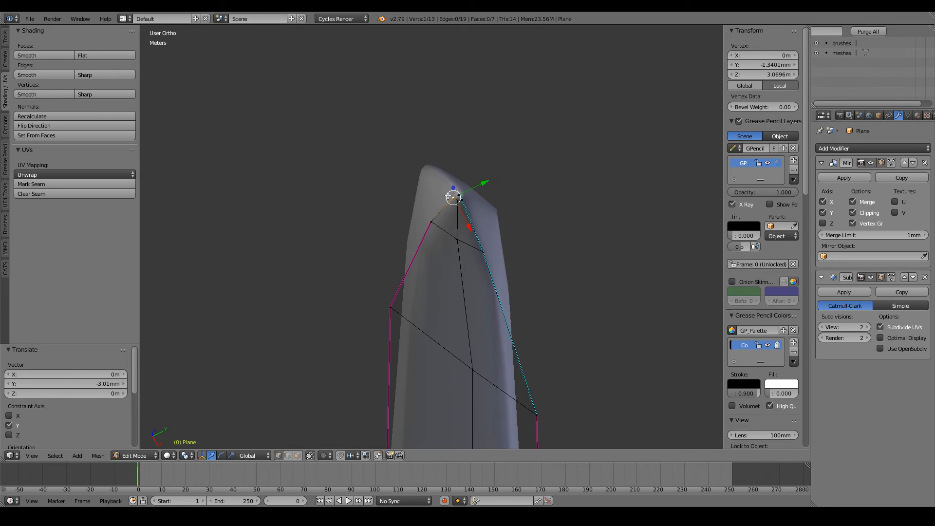
scroll(479, 166, up, 4)
drag(509, 136, 500, 142)
key(Tab)
scroll(501, 150, down, 6)
middle_drag(501, 150, 475, 237)
scroll(489, 252, down, 5)
key(Tab)
scroll(469, 236, up, 7)
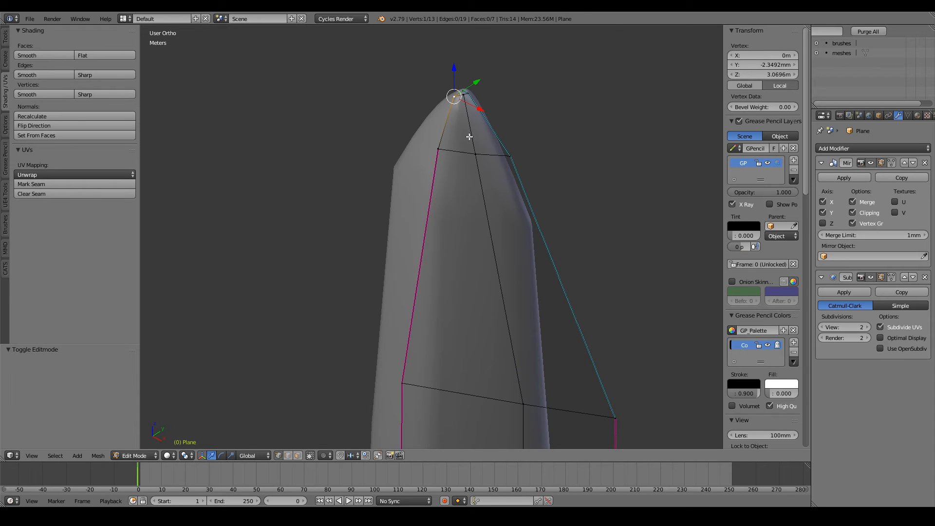
Select the short centre edge between the two uppermost ridge vertices, crease it fully and check the tip outside mesh editing.
shift+right_click(439, 145)
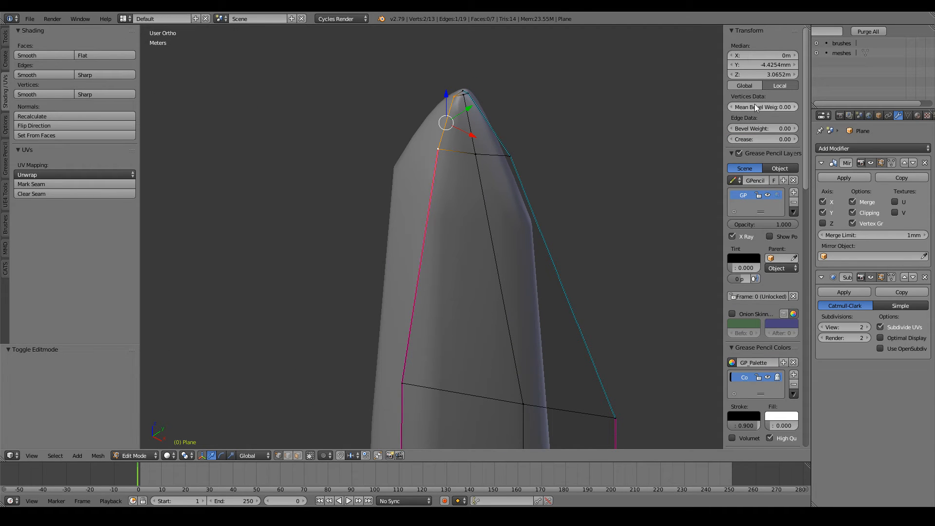
key(Tab)
scroll(255, 187, down, 6)
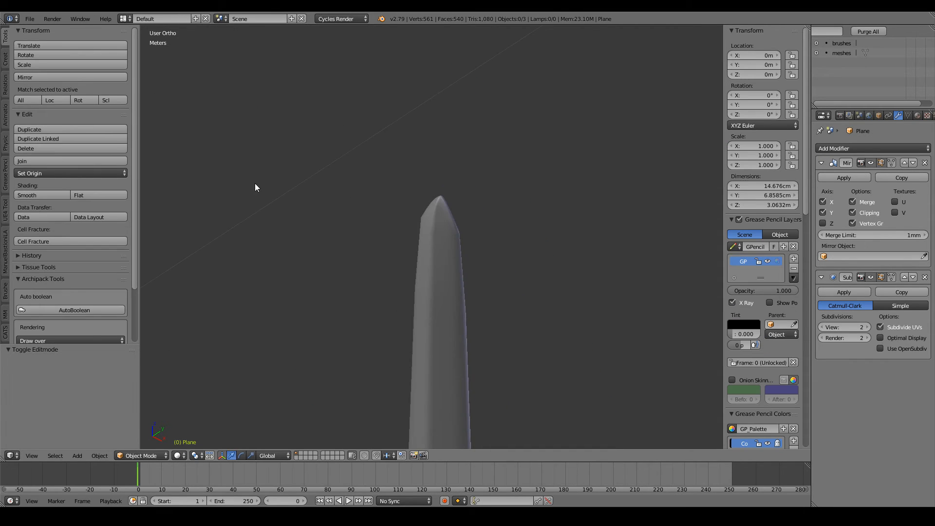
middle_drag(255, 187, 297, 188)
Select the blade's outer edge loop up to the tip, set its mean crease to 1.00 and check the result.
key(Tab)
scroll(432, 183, up, 6)
key(a)
alt+right_click(536, 278)
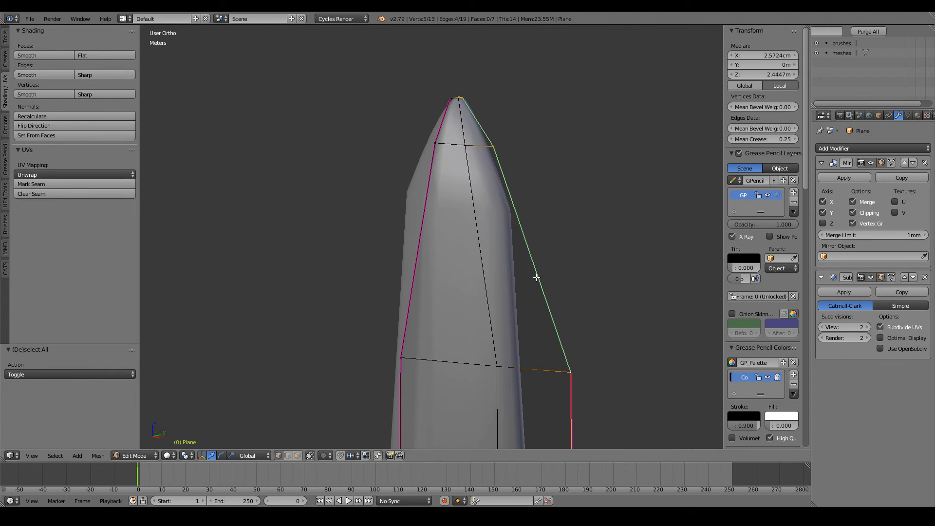
middle_drag(611, 152, 573, 243)
scroll(572, 243, up, 6)
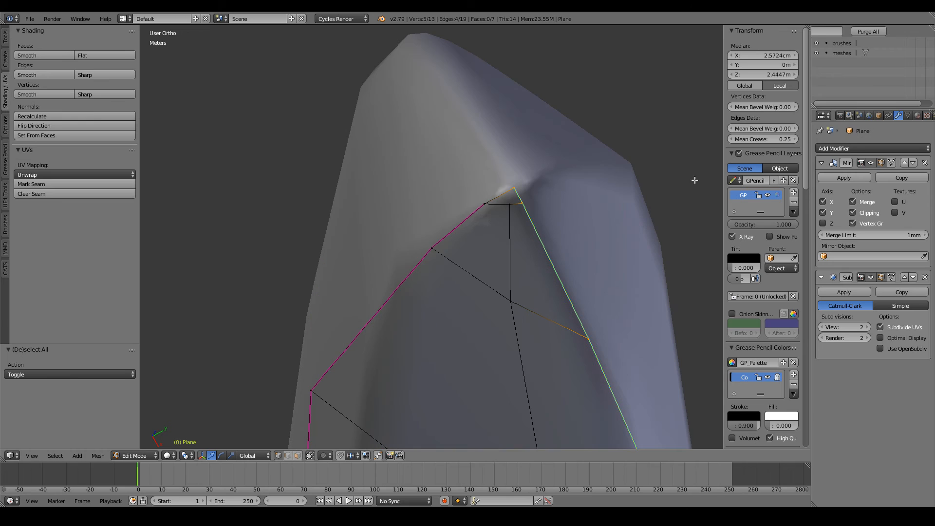
drag(762, 140, 827, 140)
scroll(484, 199, down, 8)
key(Tab)
middle_drag(479, 205, 371, 190)
Try adding one horizontal loop cut across the slanted tip section and moving it about 8.06 mm up in Z.
key(Tab)
scroll(494, 228, up, 5)
ctrl+scroll(494, 228, up, 4)
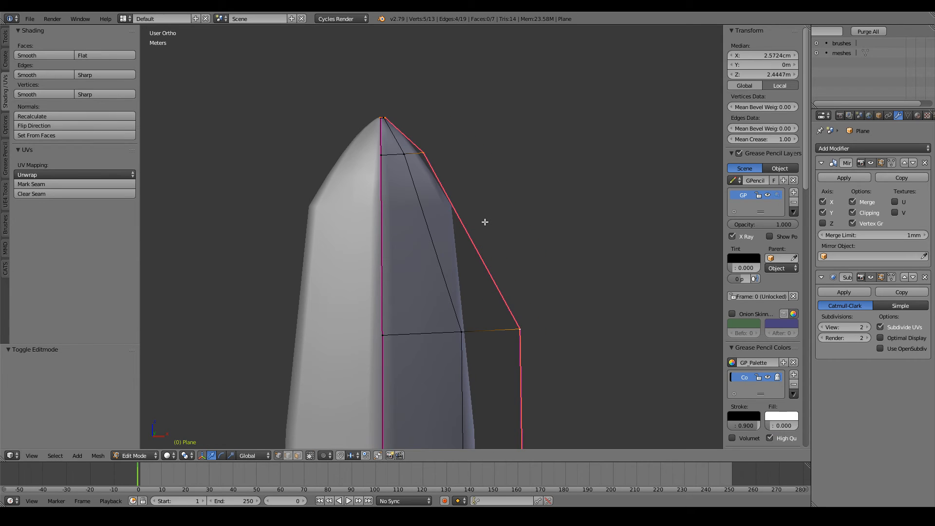
key(a)
key(ctrl+r)
click(447, 215)
right_click(448, 215)
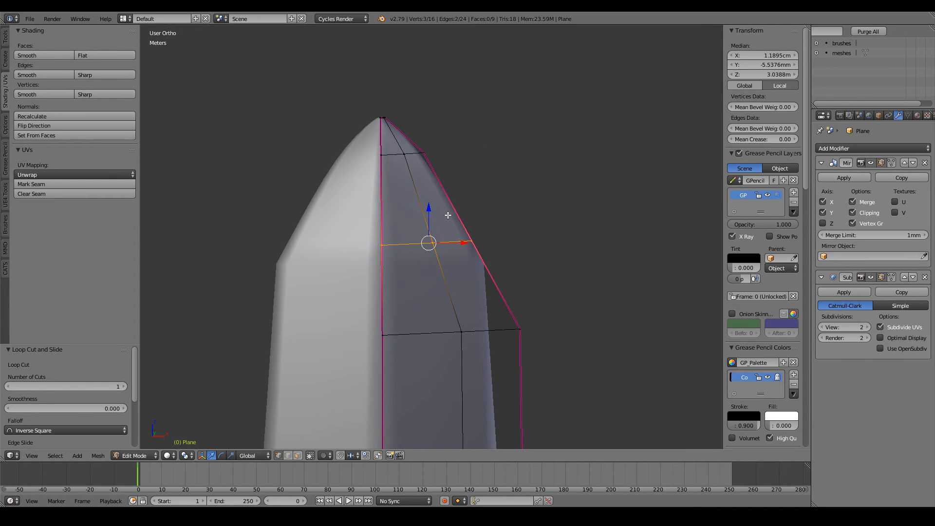
key(g)
click(460, 209)
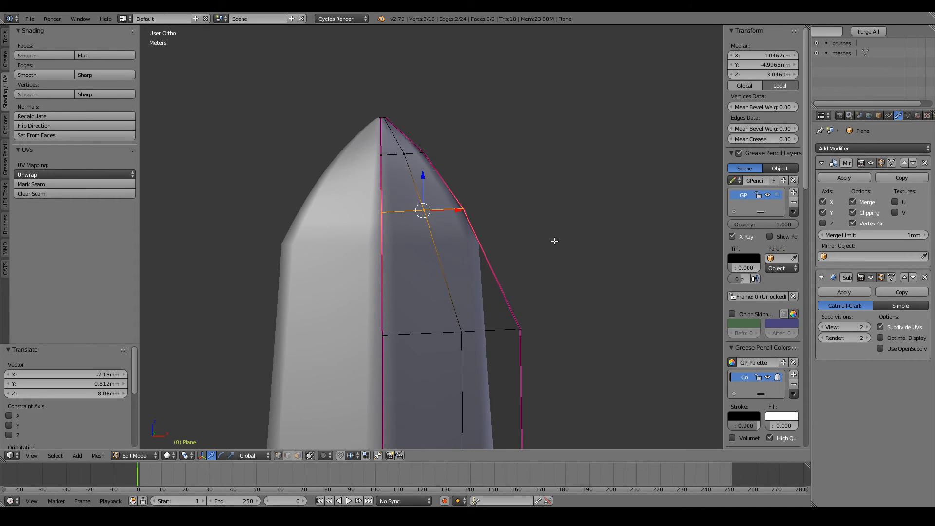
Try scaling the new loop, undo the loop cut and its move, and leave mesh editing.
key(s)
right_click(641, 266)
key(s)
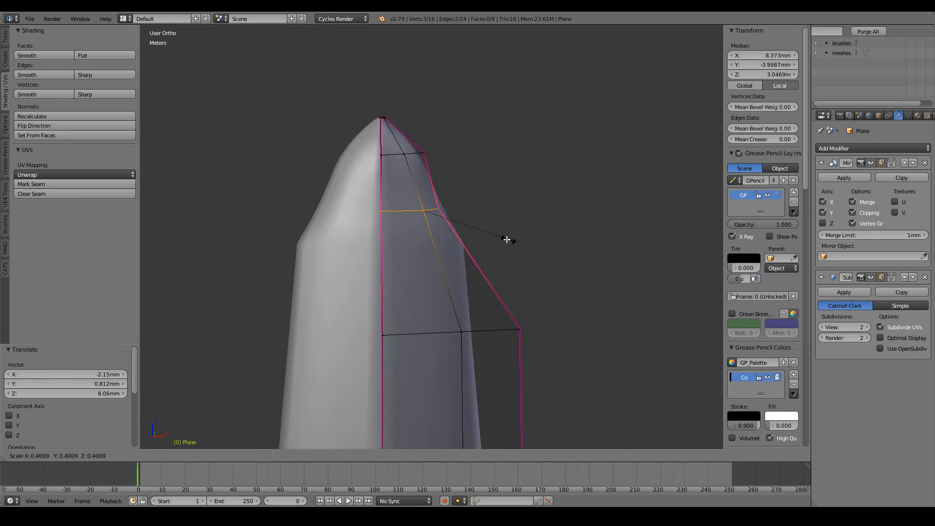
right_click(504, 238)
scroll(502, 237, down, 5)
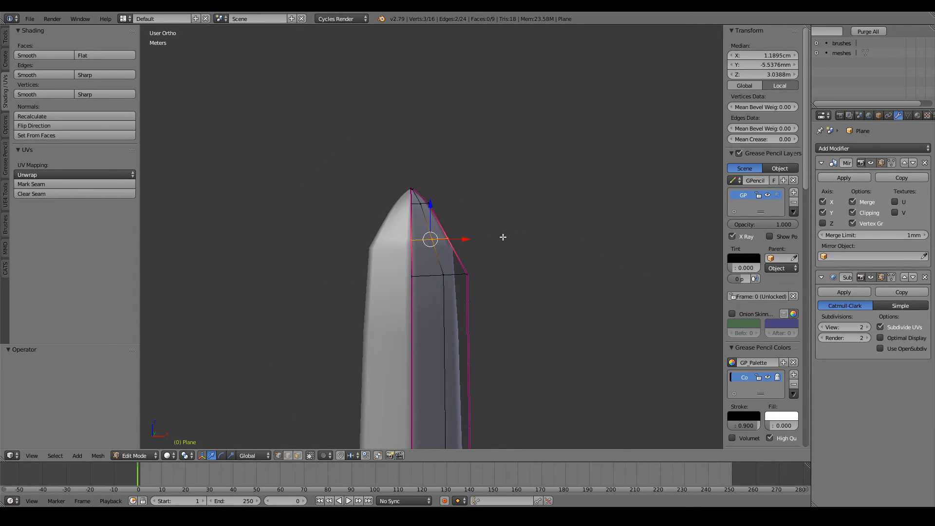
key(a)
scroll(503, 237, down, 4)
key(Tab)
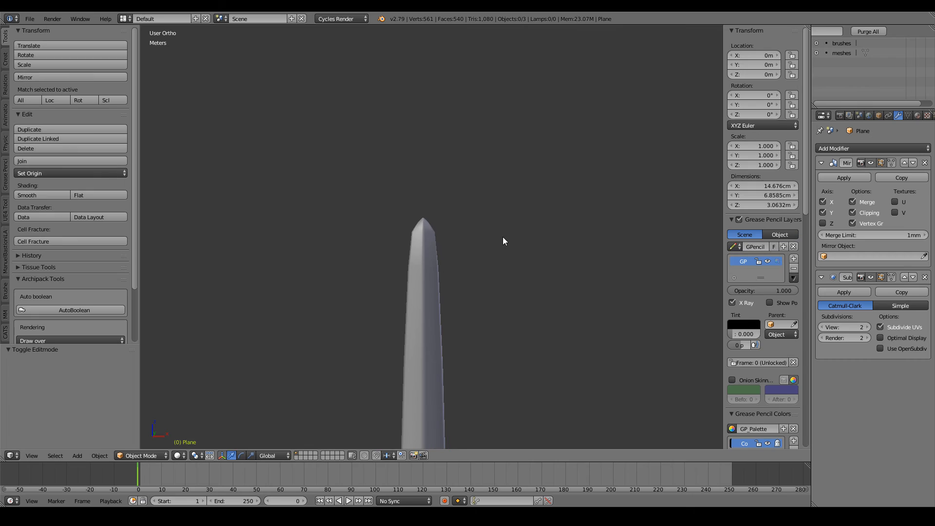
Try adding 12 evenly spaced horizontal loop cuts along the blade between the guard and the tip.
shift+scroll(503, 237, down, 9)
scroll(467, 267, down, 4)
key(Tab)
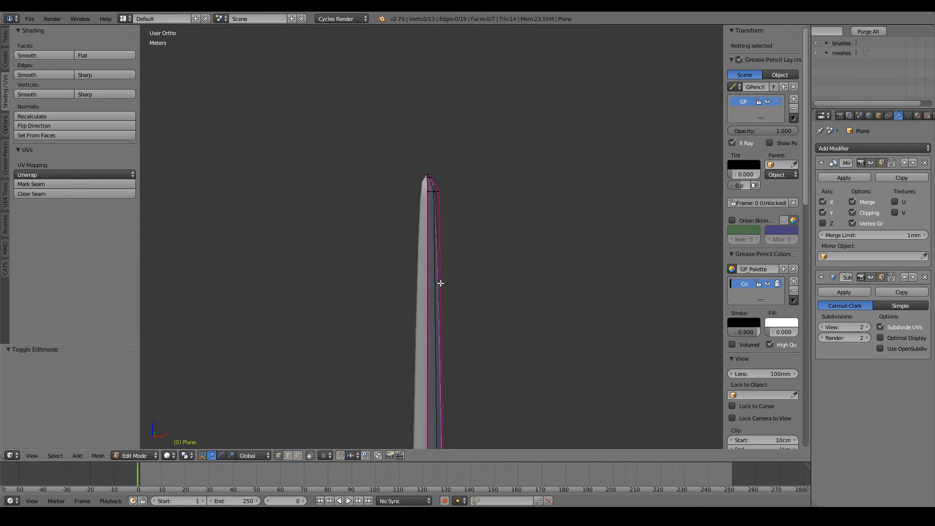
key(Escape)
scroll(540, 306, down, 3)
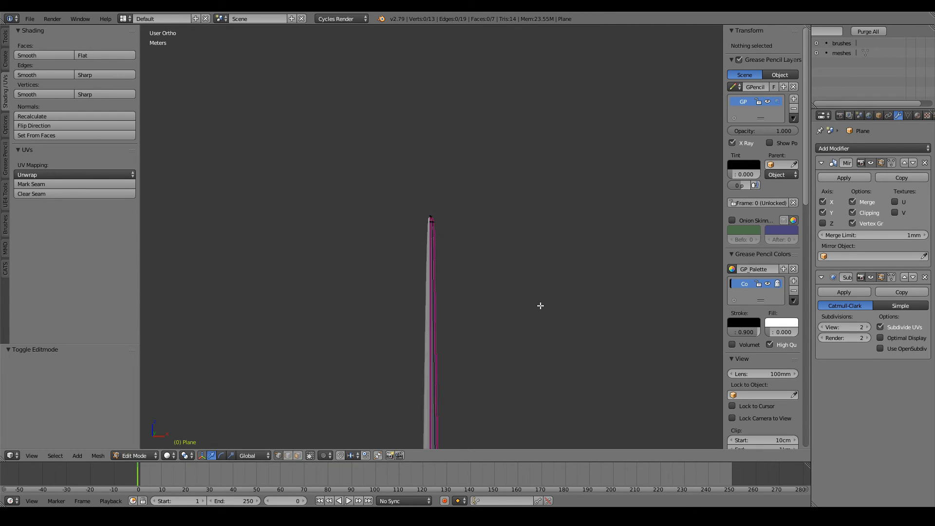
shift+scroll(409, 224, down, 3)
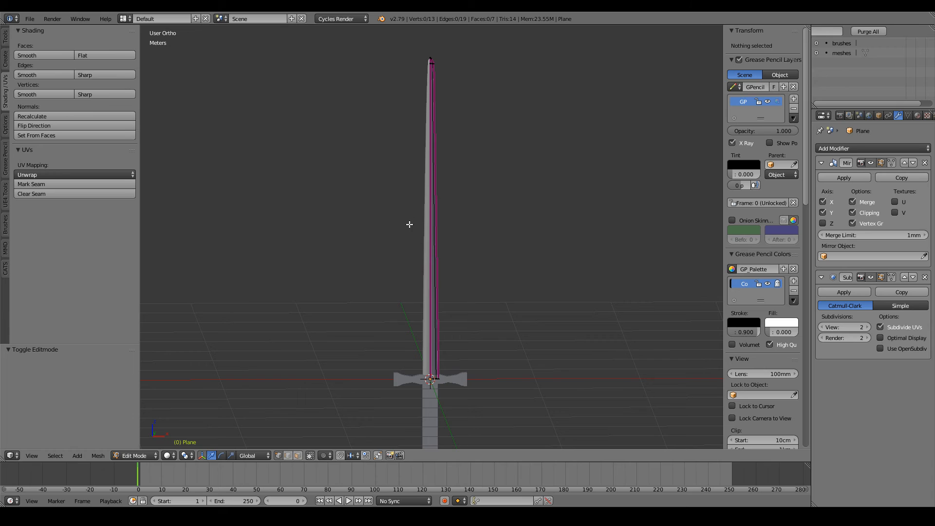
click(440, 211)
right_click(440, 211)
right_click(440, 211)
key(a)
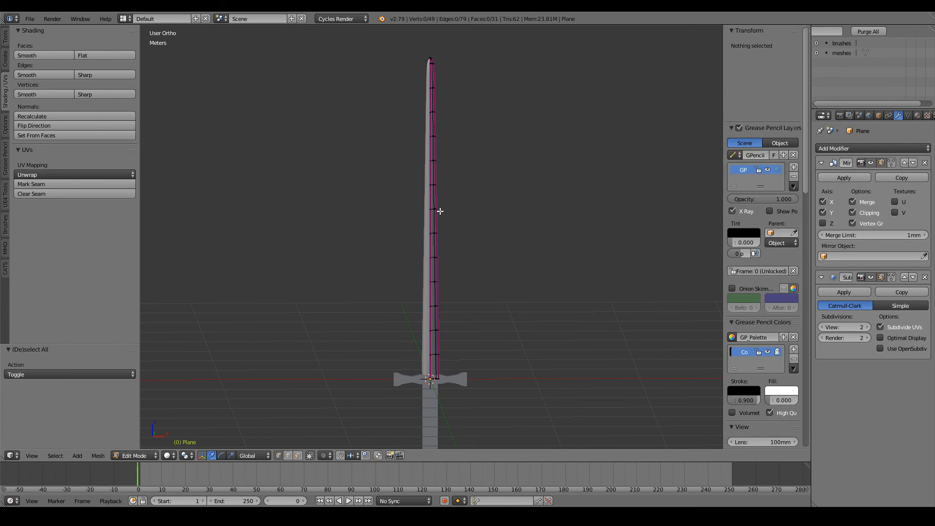
Check the tip's rounded shape outside mesh editing, then undo the 12 loop cuts along the blade.
key(Tab)
shift+scroll(440, 212, up, 14)
scroll(439, 211, up, 5)
scroll(440, 212, up, 2)
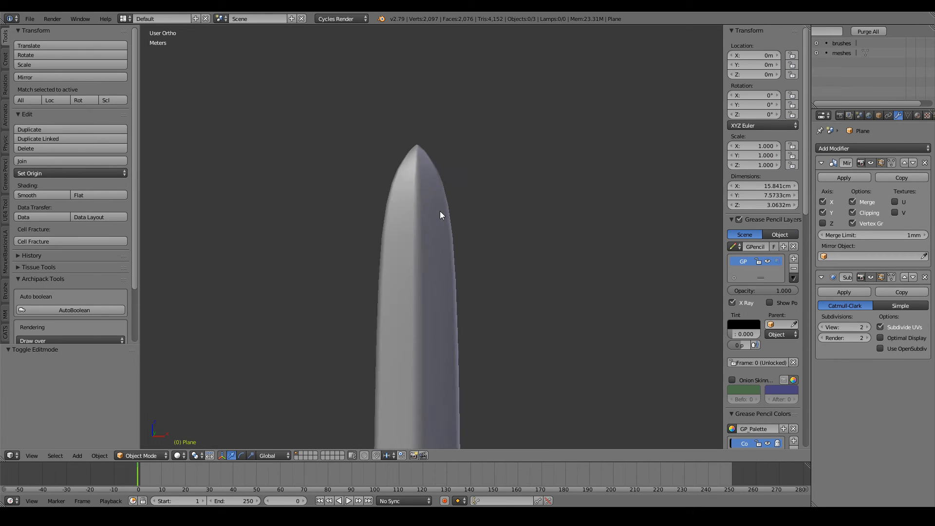
middle_drag(555, 227, 484, 299)
scroll(480, 273, up, 5)
middle_drag(477, 224, 475, 245)
key(ctrl+z)
key(ctrl+z)
key(ctrl+z)
key(ctrl+z)
key(ctrl+z)
key(ctrl+z)
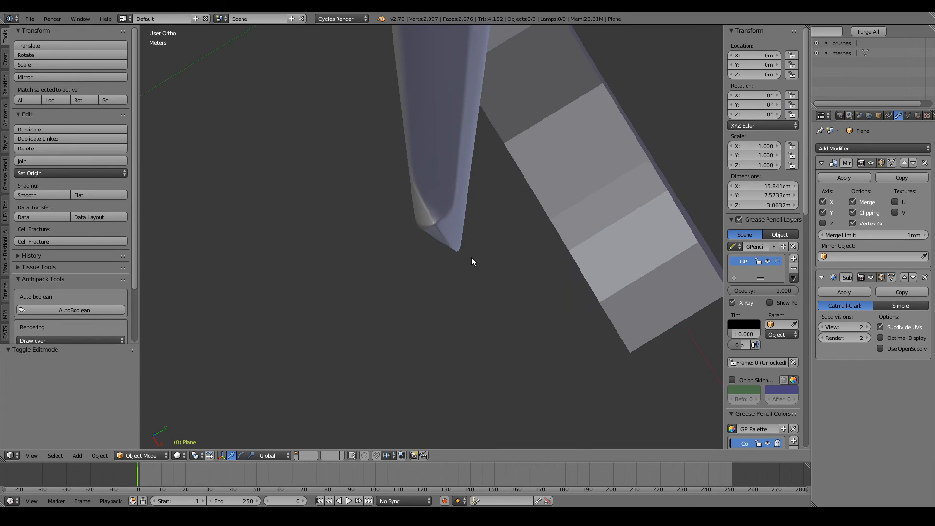
From the front, select the outer vertex at the base of the tip and slide it inward by a factor of 0.449.
middle_drag(492, 202, 533, 166)
shift+scroll(532, 167, up, 7)
scroll(533, 167, up, 6)
key(Tab)
scroll(521, 238, down, 7)
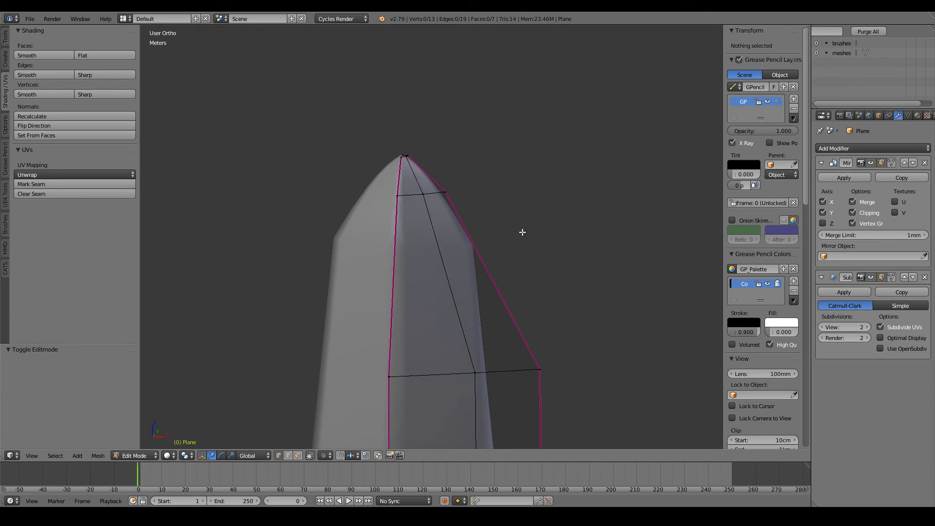
right_click(462, 267)
key(KP_1)
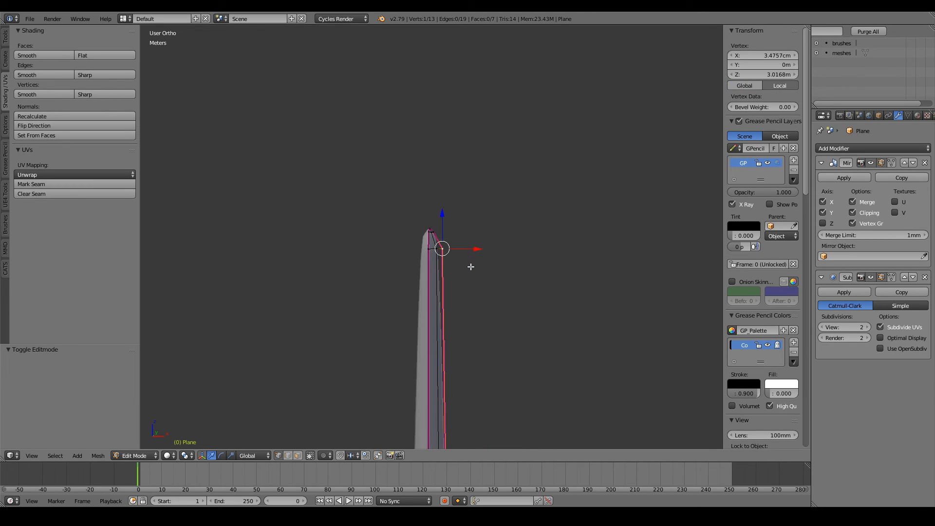
scroll(471, 267, up, 1)
scroll(502, 286, up, 8)
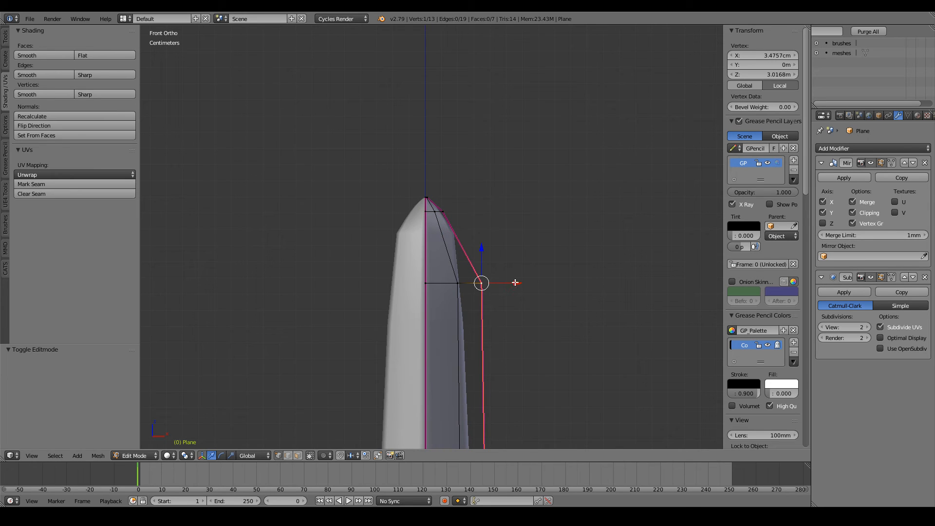
key(shift+v)
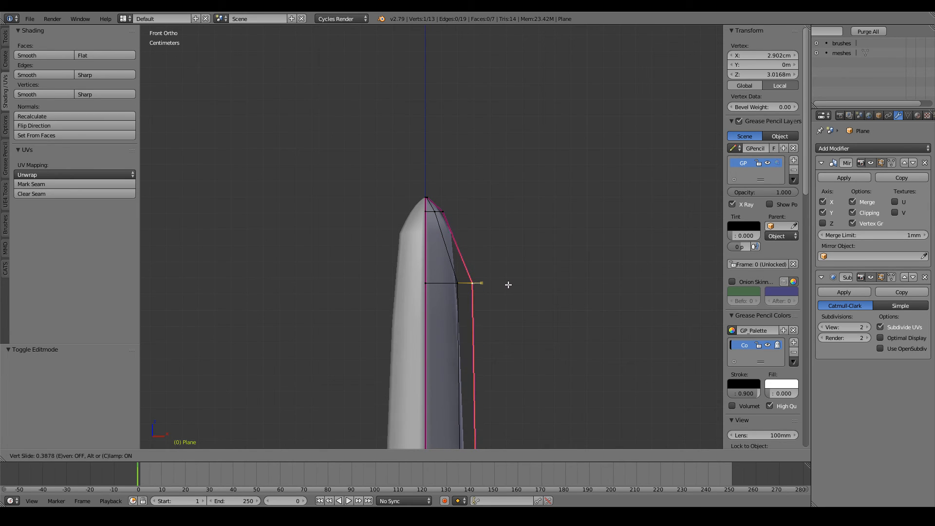
click(506, 281)
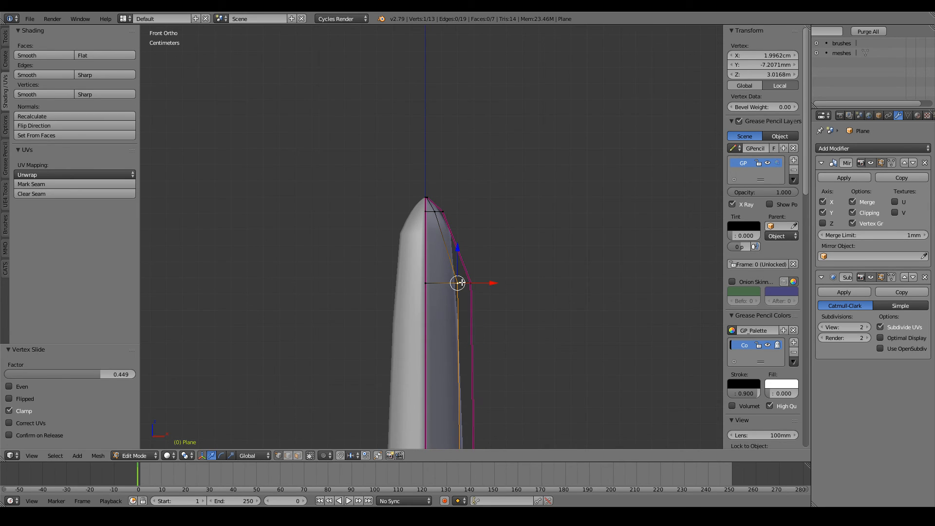
Slide the middle vertex of the same row toward the ridge by a factor of 0.530 and check the blade's length.
key(shift+v)
click(444, 281)
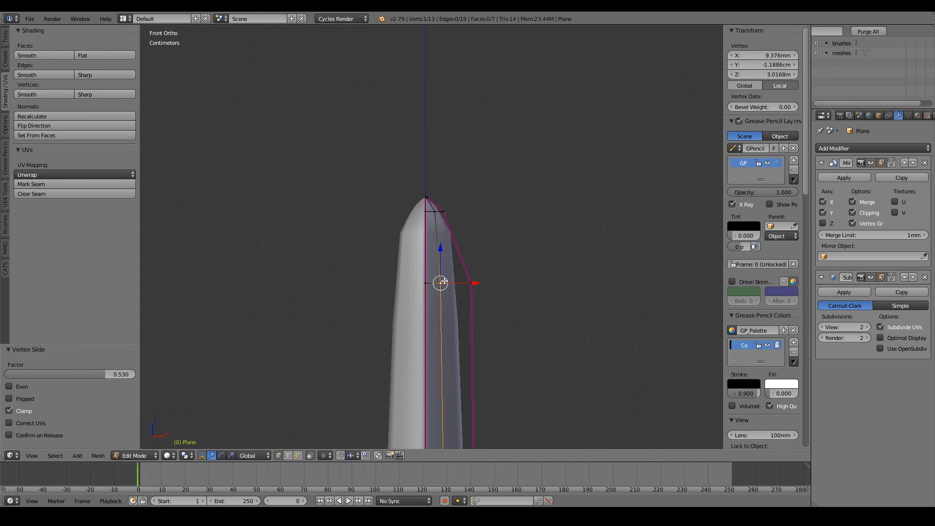
scroll(445, 280, down, 8)
shift+scroll(444, 280, down, 20)
scroll(444, 281, up, 2)
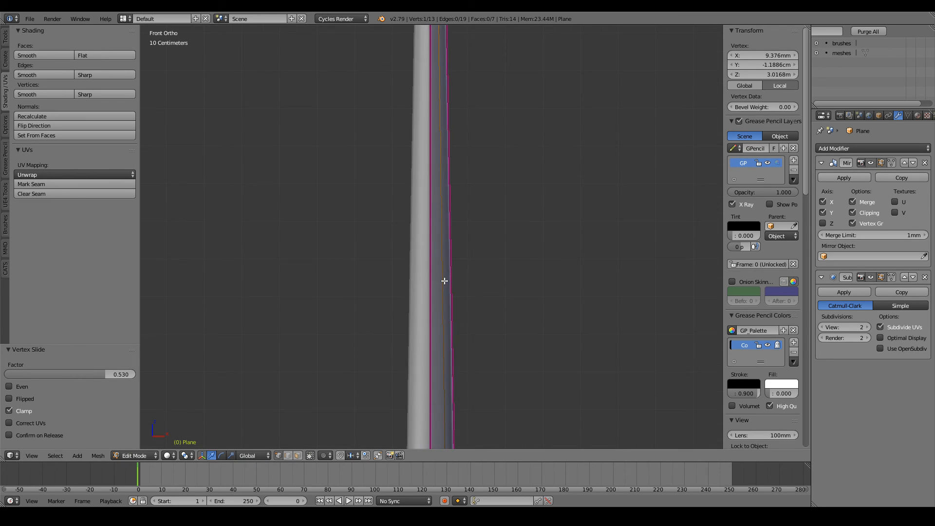
shift+scroll(447, 281, down, 10)
scroll(446, 281, down, 1)
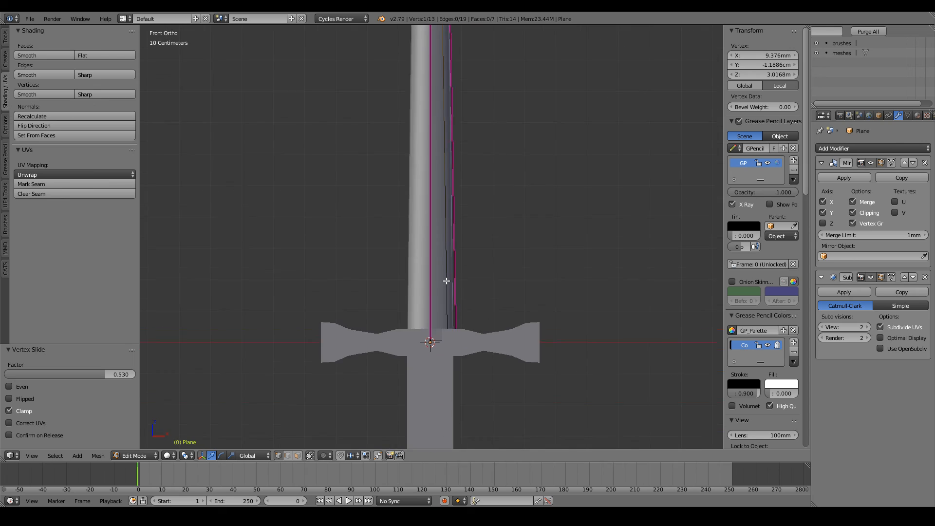
shift+scroll(446, 281, up, 15)
scroll(446, 281, up, 1)
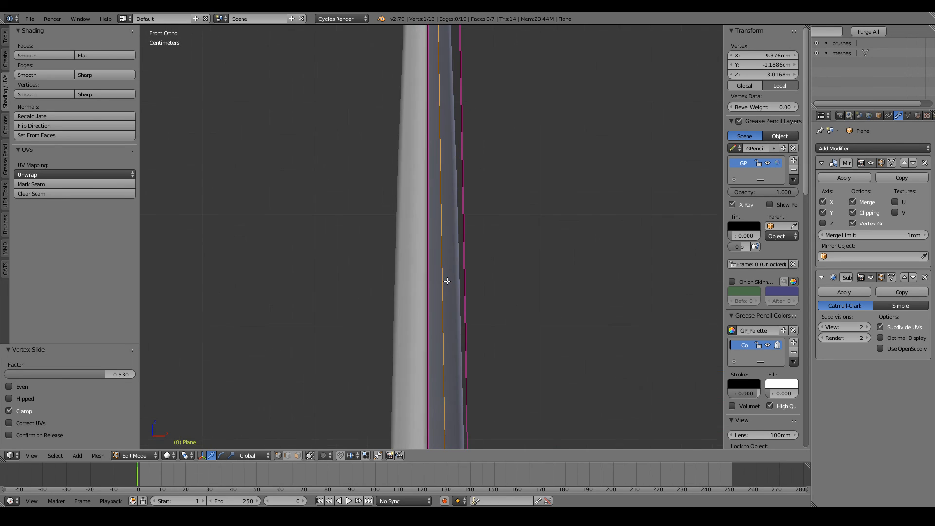
shift+scroll(447, 281, up, 8)
scroll(448, 281, up, 4)
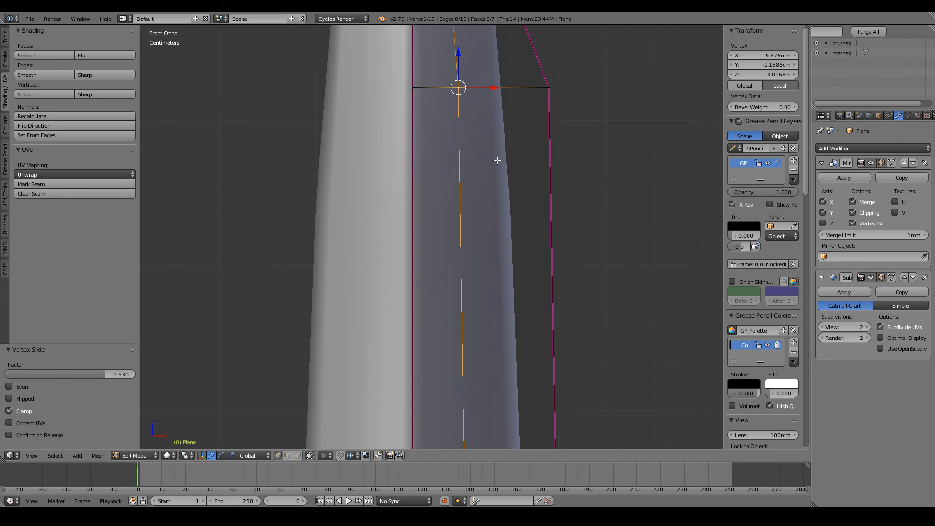
Slide the same middle vertex slightly along its edge again, leave mesh editing and view the whole sword.
key(g)
key(g)
click(508, 161)
scroll(508, 162, down, 7)
key(Tab)
scroll(507, 162, down, 7)
middle_drag(489, 192, 474, 233)
shift+scroll(447, 245, down, 20)
scroll(446, 246, down, 6)
scroll(474, 233, down, 4)
scroll(474, 233, up, 4)
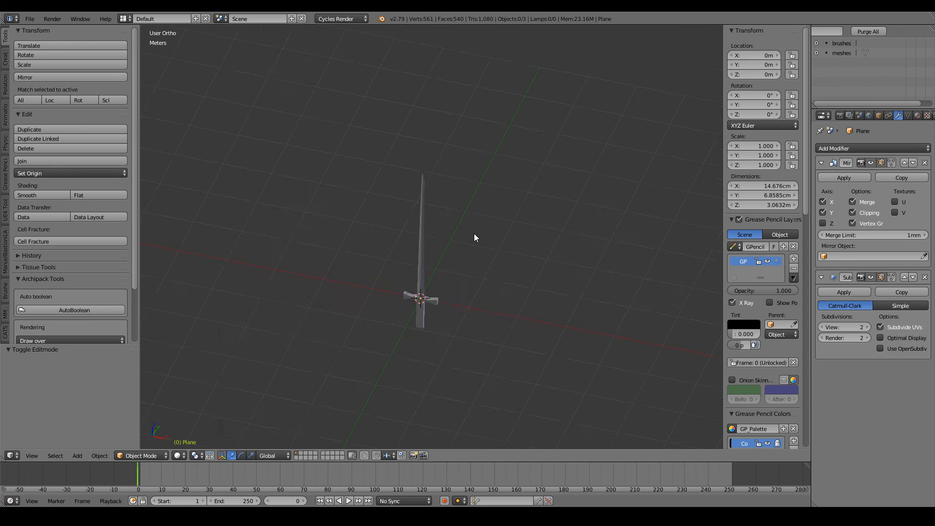
Examine the proportions of the blade, guard and grip from the front.
key(KP_1)
ctrl+scroll(474, 233, down, 3)
shift+scroll(474, 233, down, 7)
scroll(474, 232, up, 7)
ctrl+scroll(474, 233, up, 7)
shift+scroll(474, 233, up, 1)
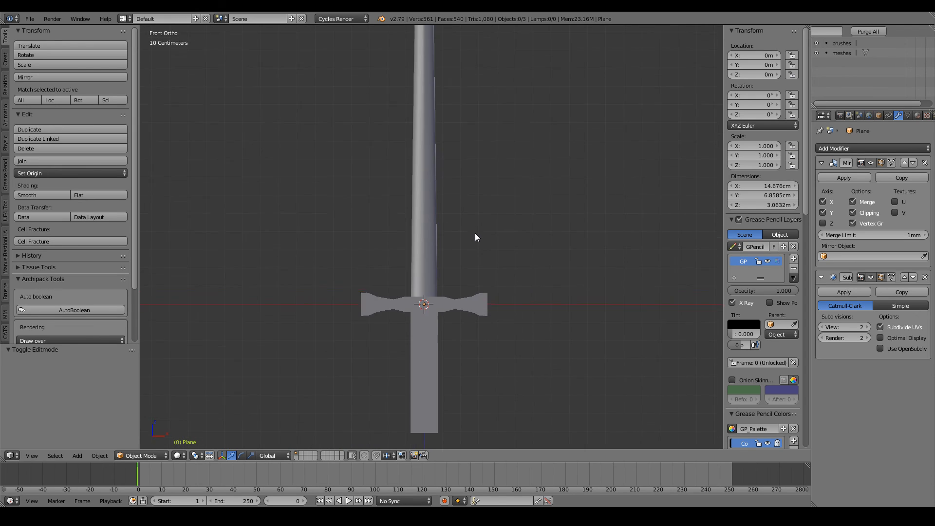
scroll(475, 233, down, 6)
shift+scroll(475, 233, down, 2)
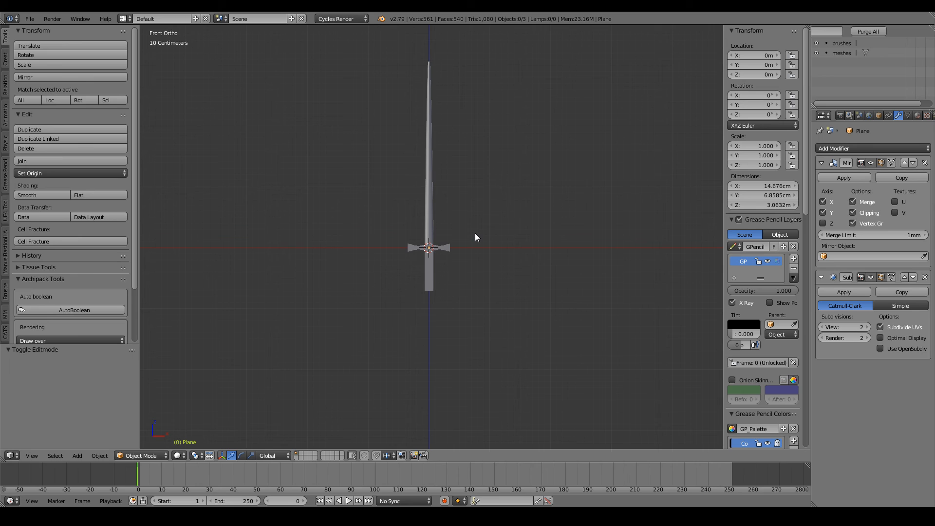
scroll(475, 233, up, 10)
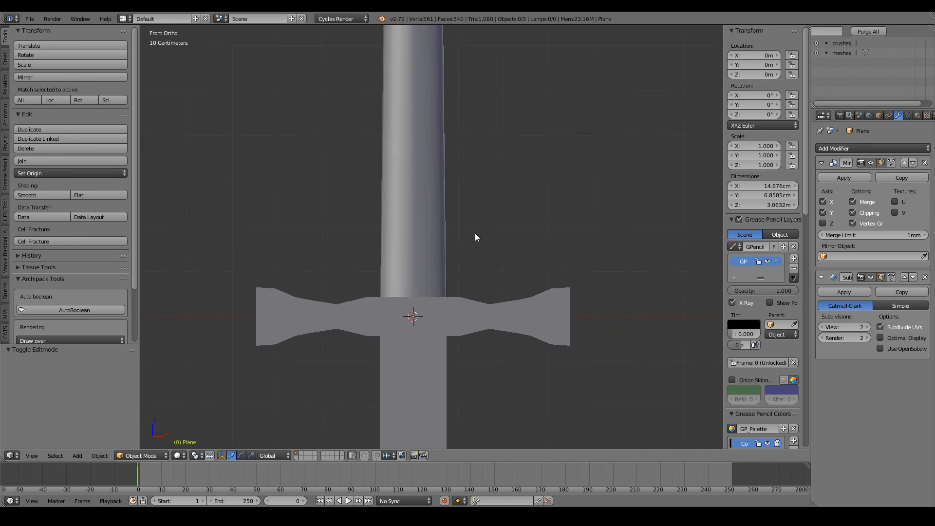
shift+scroll(475, 233, down, 4)
ctrl+scroll(475, 233, down, 2)
shift+scroll(475, 232, up, 3)
scroll(475, 232, up, 4)
Select the guard and then the blade, and examine from several angles how they meet.
right_click(448, 198)
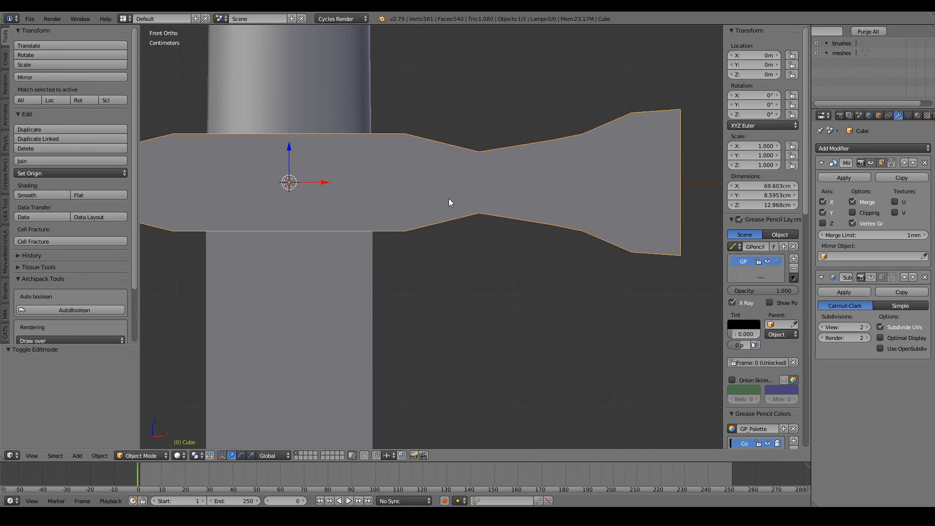
scroll(448, 197, down, 5)
middle_drag(435, 209, 329, 253)
ctrl+scroll(329, 252, up, 15)
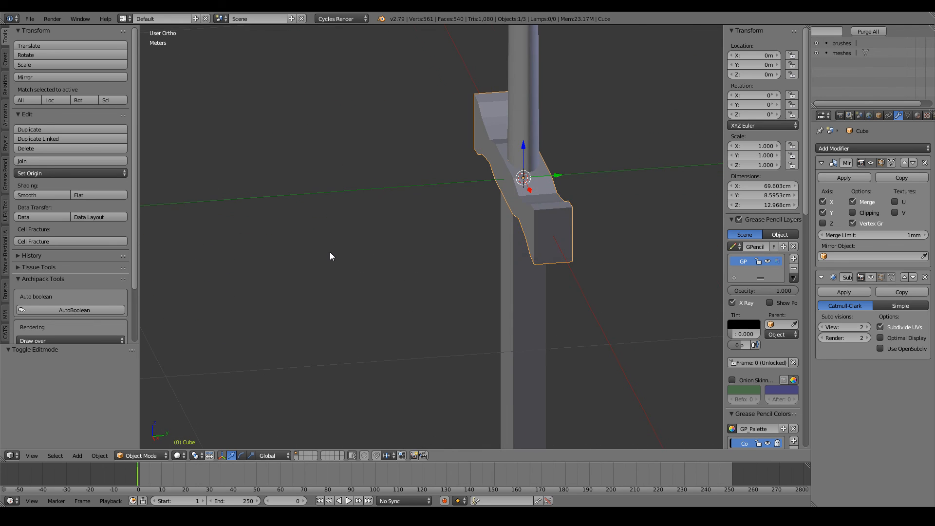
shift+scroll(329, 252, up, 4)
scroll(329, 252, up, 5)
scroll(329, 253, down, 5)
right_click(439, 150)
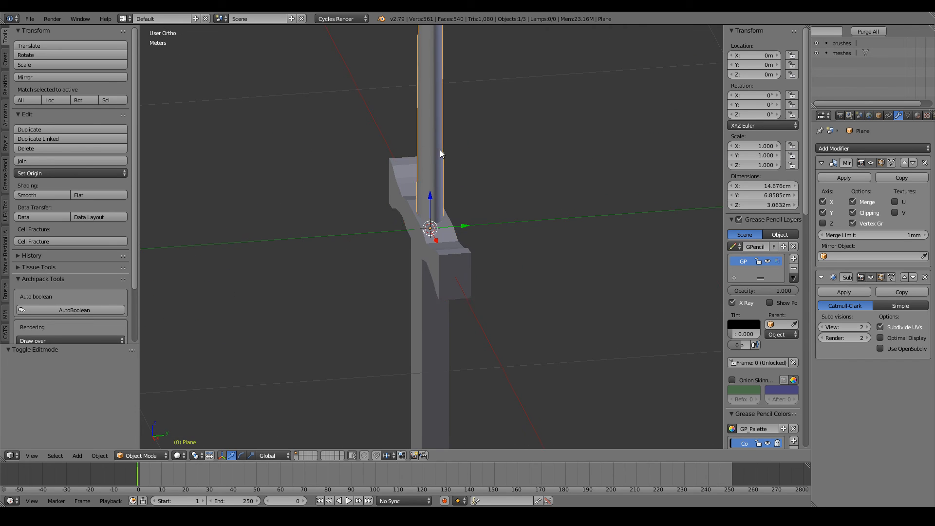
middle_drag(440, 150, 628, 212)
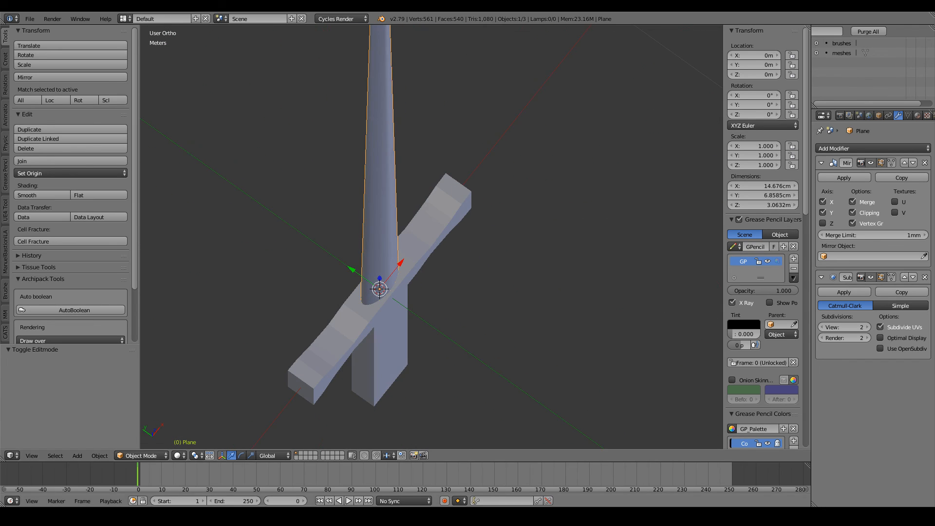